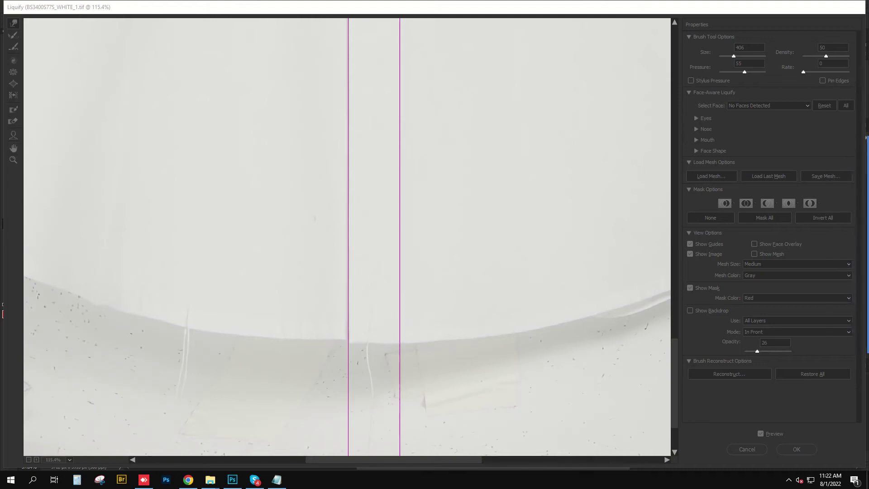
Reshape the chest pockets with Forward Warp, using a progressively smaller brush
scroll(382, 136, "up", 5)
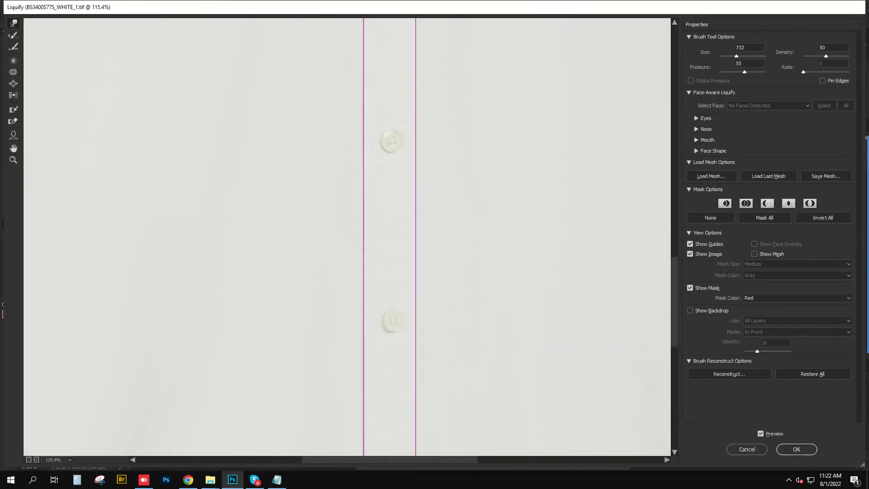
scroll(374, 245, "down", 5)
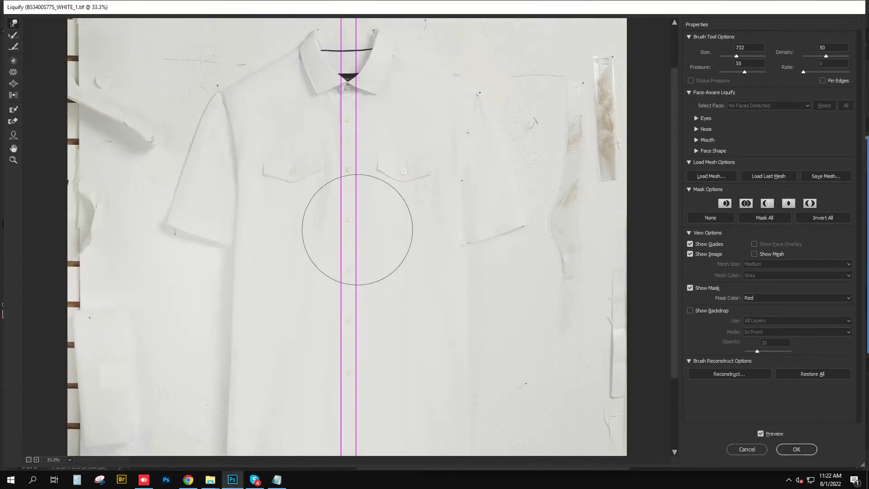
scroll(382, 126, "up", 5)
key("bracketleft")
key("bracketleft")
key("bracketleft")
left_click_drag(305, 169, 378, 152)
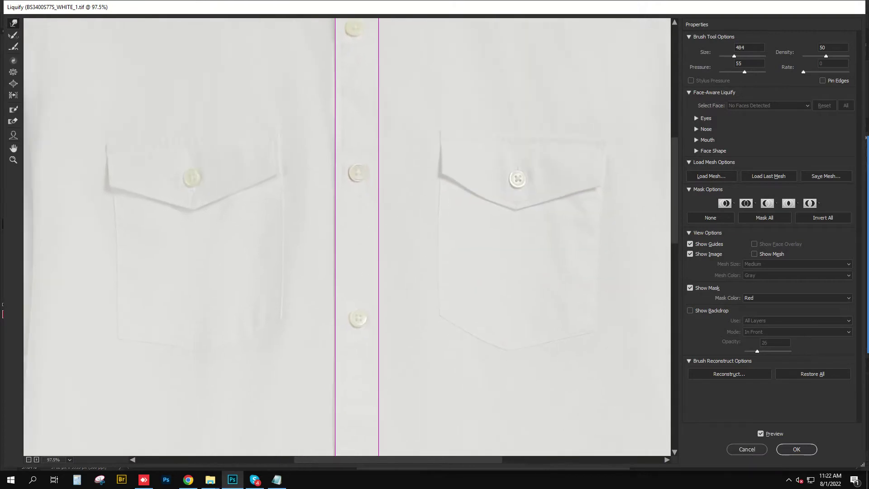
left_click_drag(223, 268, 272, 217)
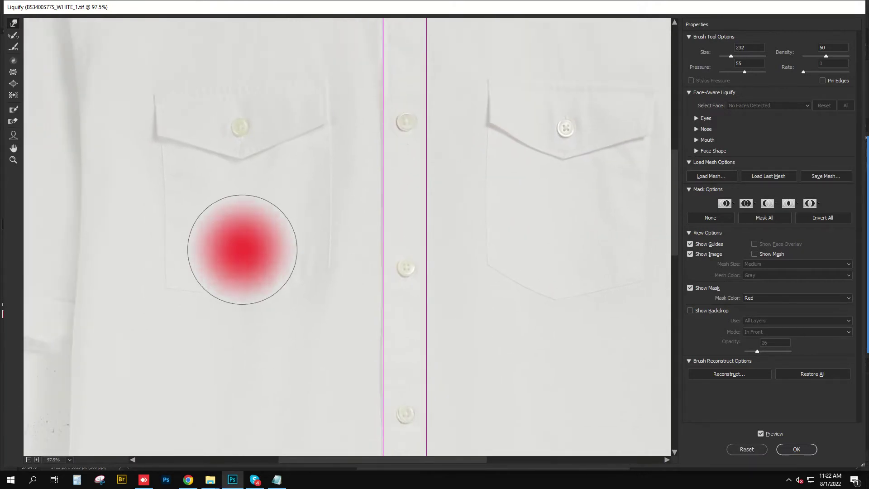
key("bracketright")
right_click(324, 282, "alt")
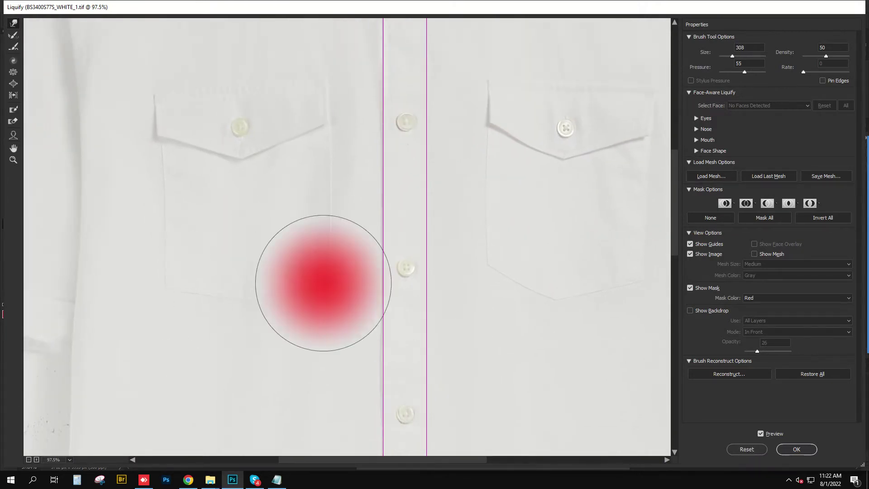
right_click(335, 285, "alt")
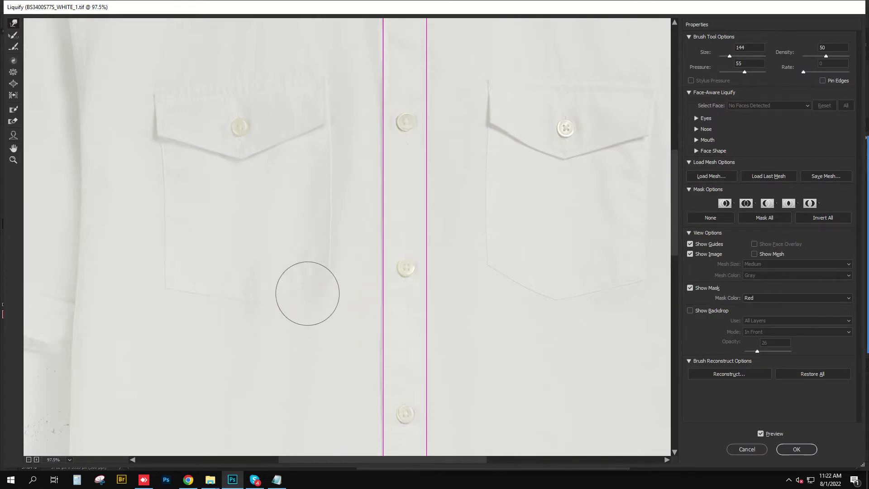
Warp the left collar and its tip, resizing the brush as needed
left_click_drag(335, 90, 250, 452)
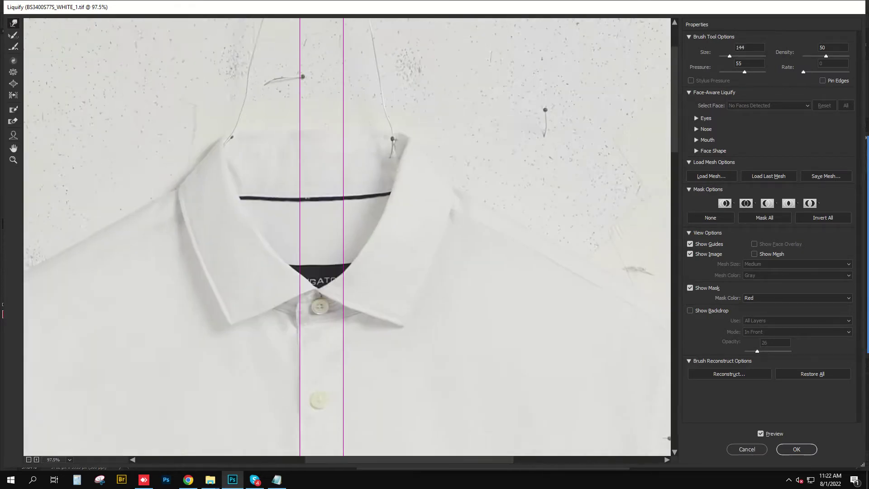
left_click_drag(167, 300, 362, 317)
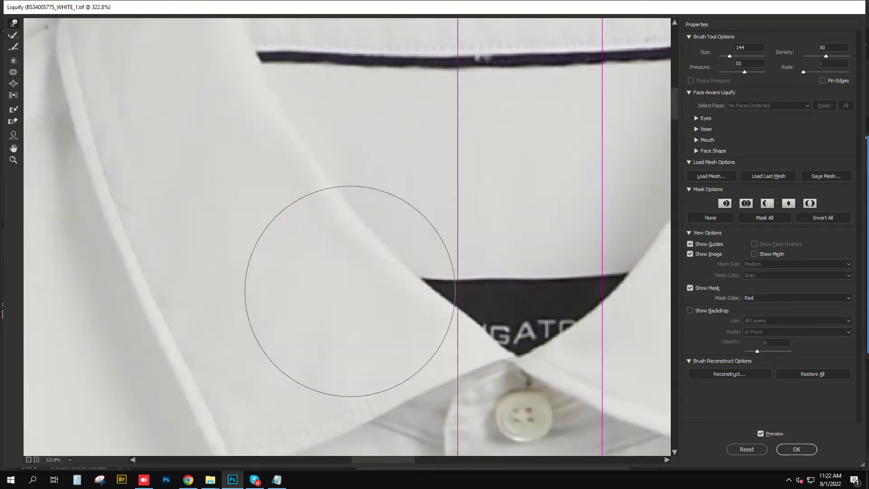
scroll(247, 284, "down", 1)
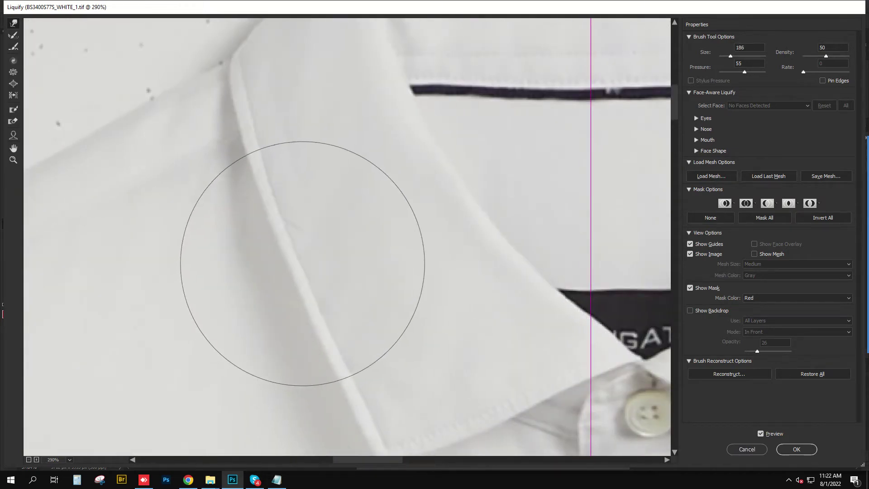
right_click(329, 228, "alt")
scroll(291, 204, "down", 2)
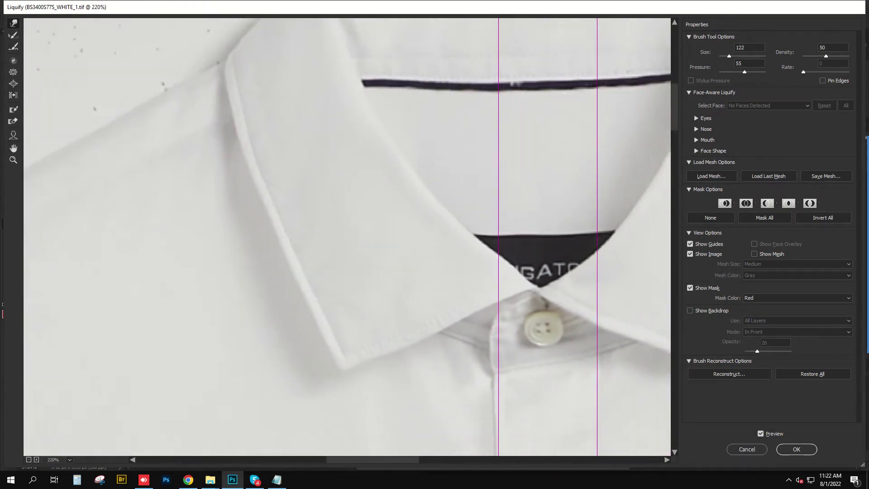
scroll(296, 267, "up", 1)
right_click(378, 310, "alt")
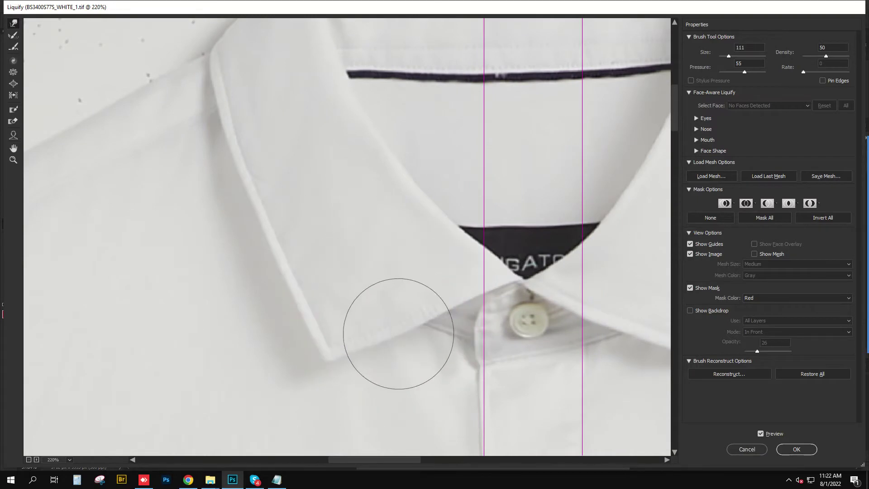
scroll(368, 330, "right", 5)
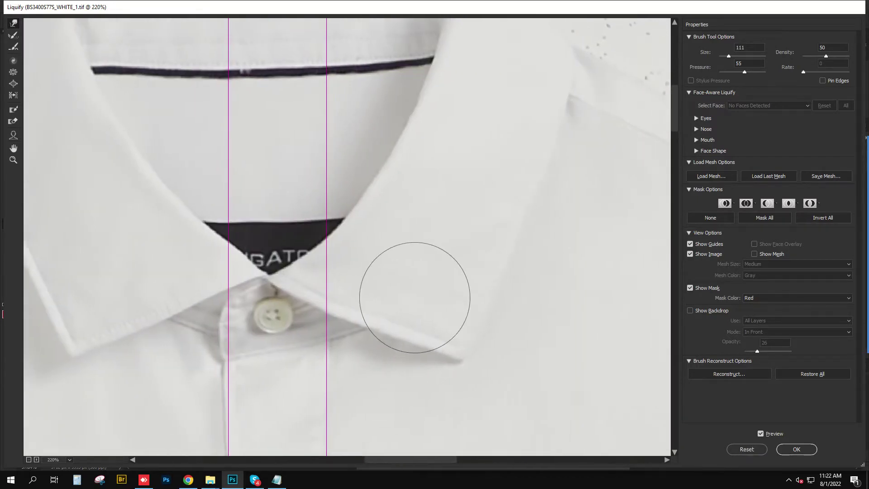
right_click(516, 286, "alt")
right_click(529, 317, "alt")
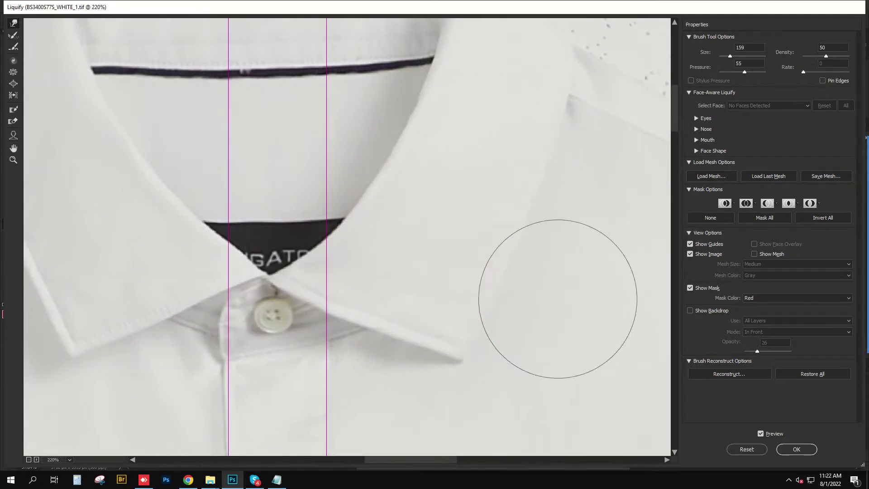
Continue warping the collar band with adjusted brush sizes
scroll(529, 317, "up", 3)
scroll(368, 237, "down", 3)
scroll(369, 237, "up", 3)
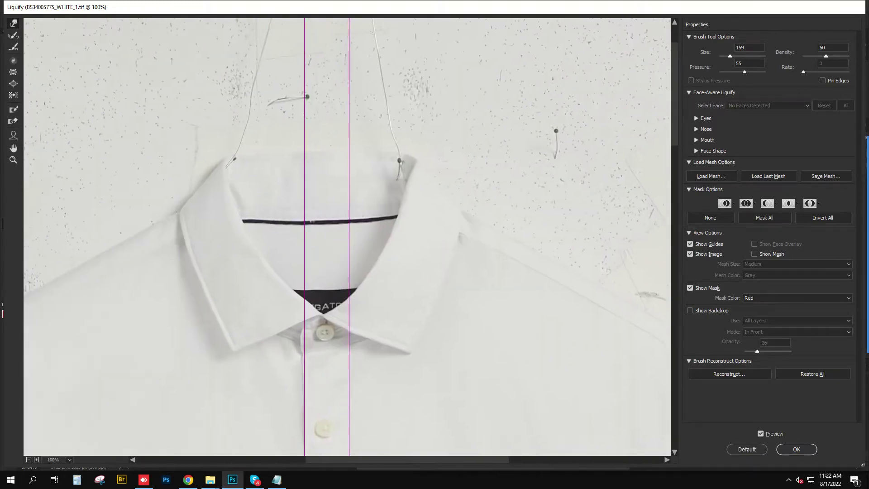
scroll(369, 237, "up", 3)
right_click(368, 237, "alt")
scroll(368, 237, "down", 1)
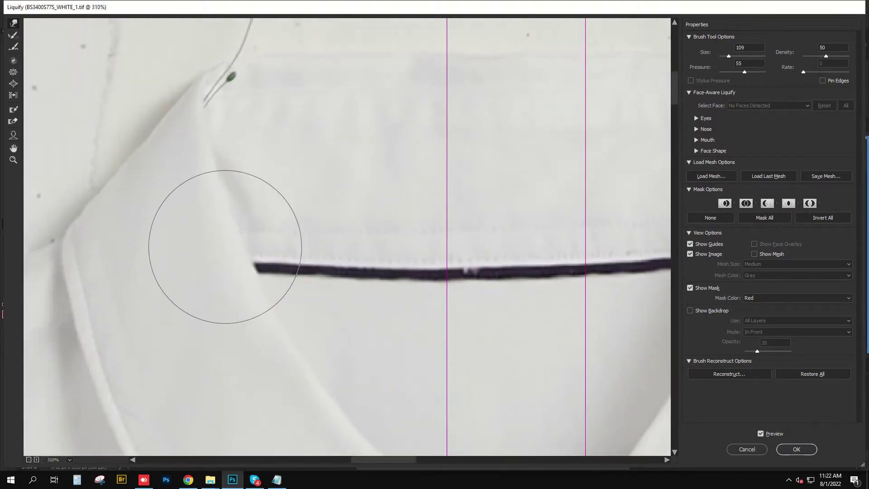
scroll(239, 234, "down", 1)
right_click(349, 243, "alt")
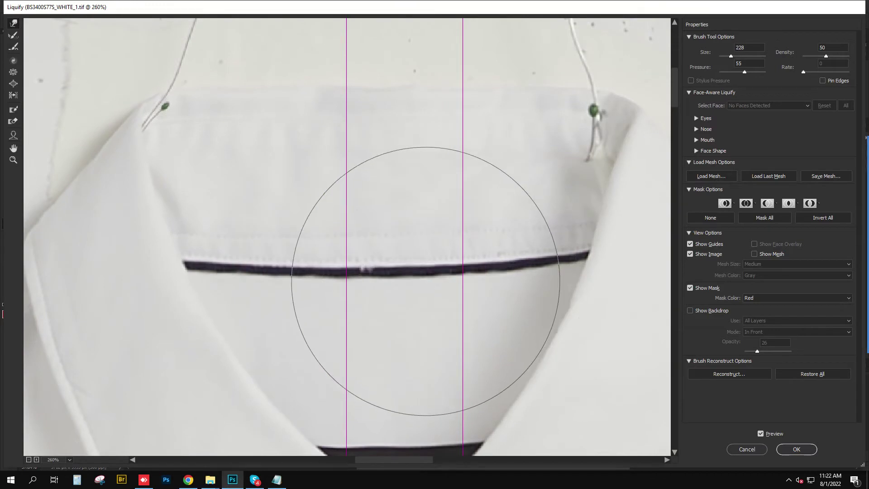
right_click(233, 195, "alt")
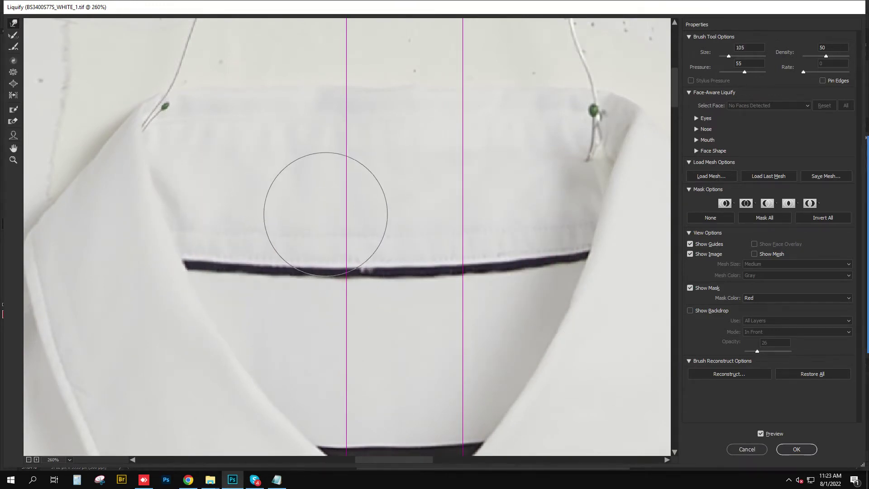
Finish the last collar warp and apply the Liquify changes
key("alt")
right_click(465, 248, "alt")
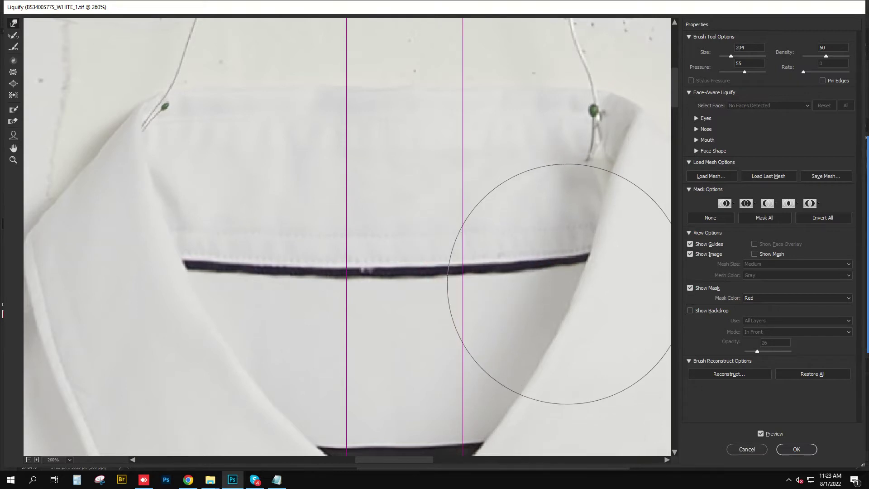
scroll(547, 283, "down", 3, "alt")
scroll(483, 270, "down", 2)
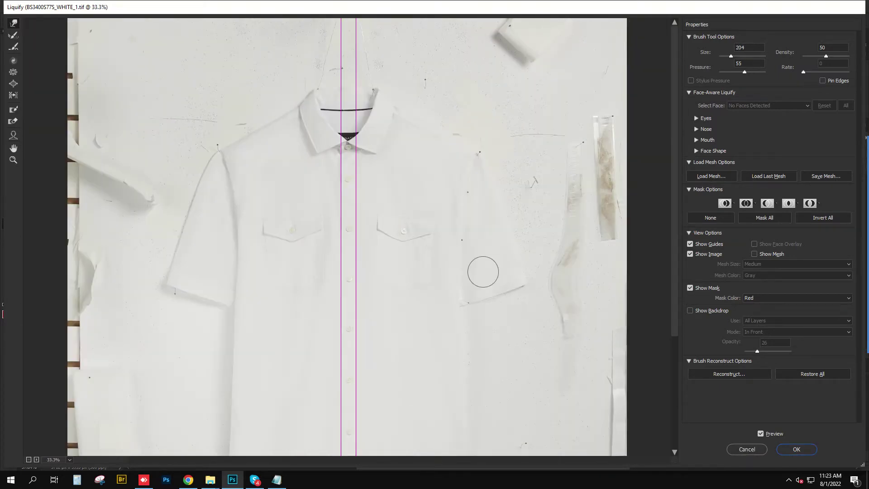
key("Return")
Delete the hidden Layer 2 and toggle the retouched layers for a before/after comparison
key("ctrl+0")
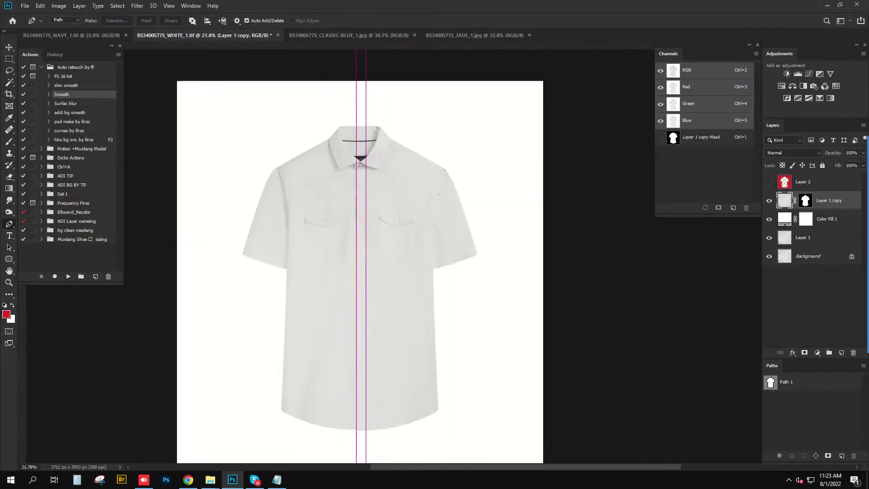
key("alt+period")
key("Delete")
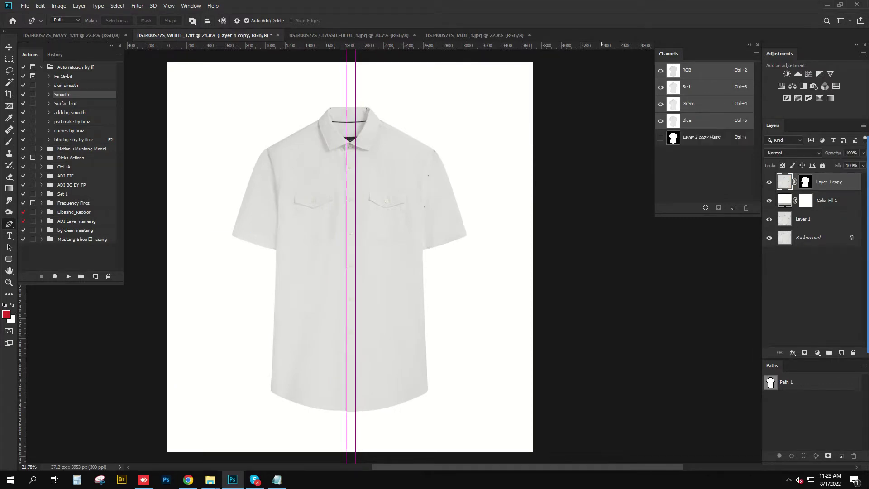
scroll(351, 398, "up", 5)
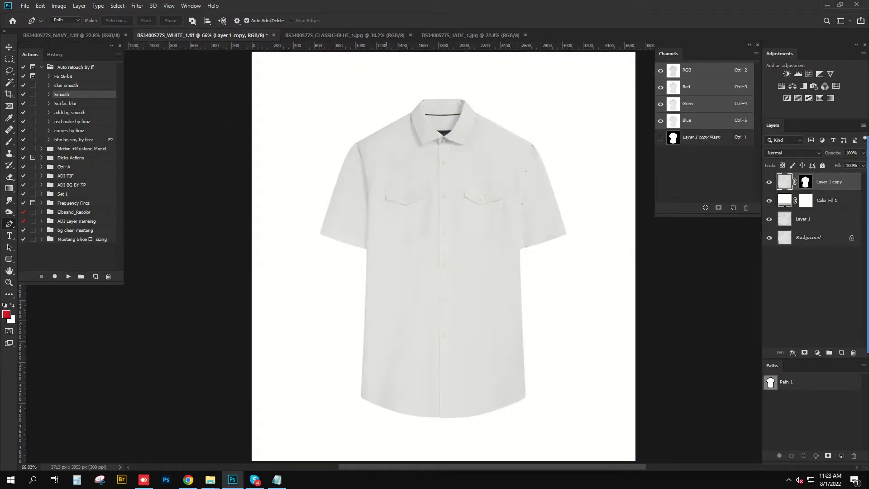
left_click(769, 237, "alt")
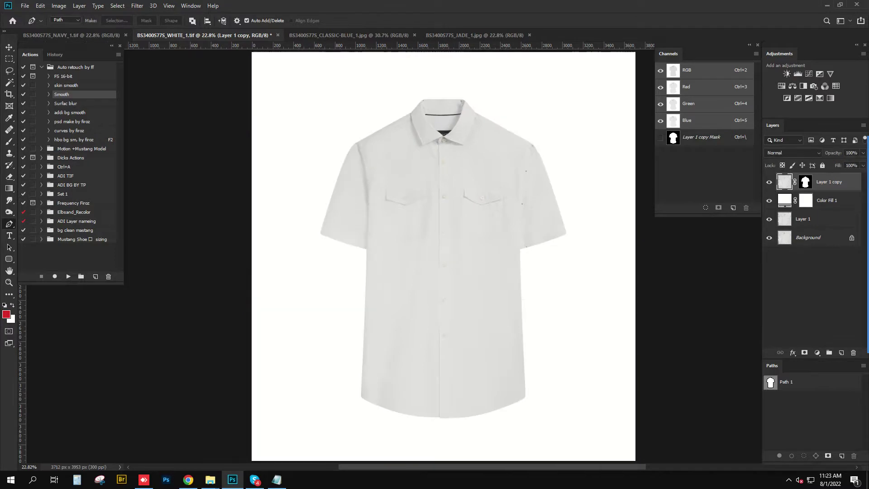
left_click(769, 237, "alt")
Add a new layer clipped to Layer 1 copy, select Clone Stamp, and add a Curves adjustment
scroll(516, 408, "up", 10)
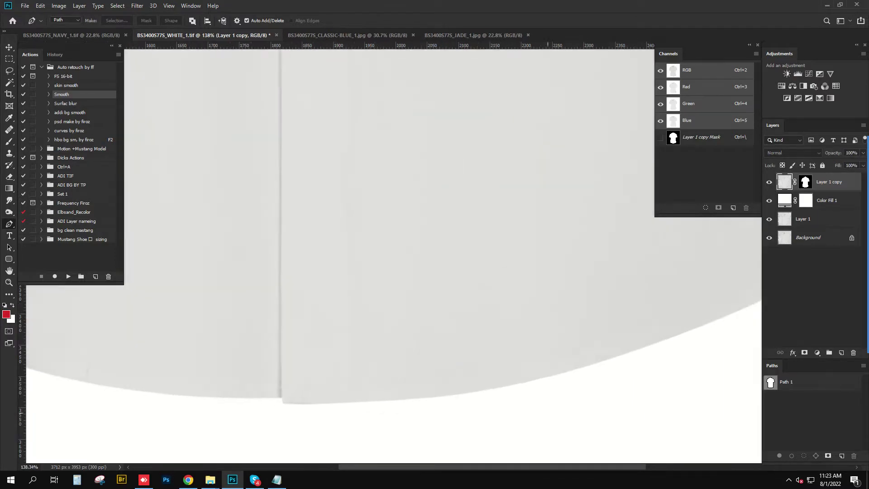
scroll(530, 323, "down", 5)
scroll(411, 323, "up", 4)
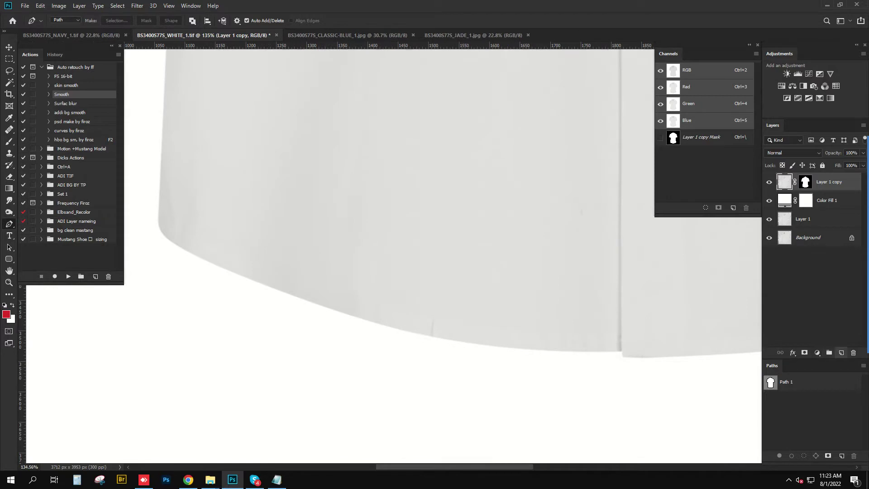
left_click(841, 352)
key("ctrl+alt+g")
scroll(446, 338, "up", 3)
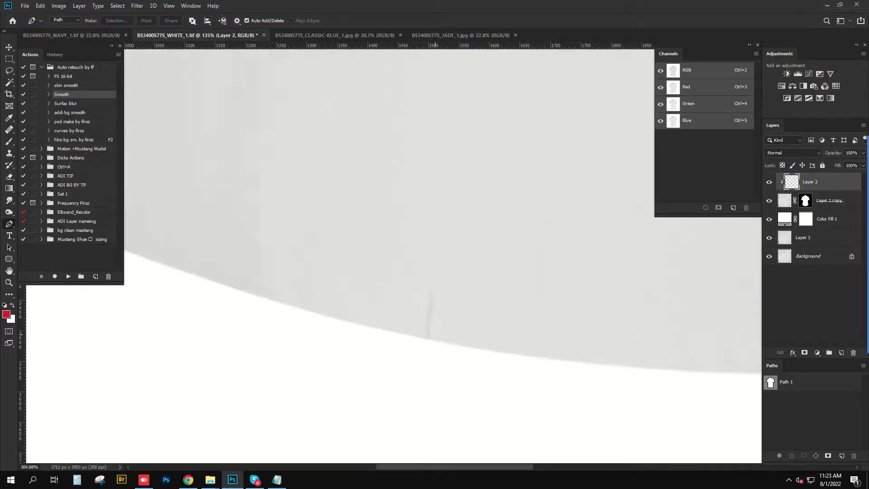
key("s")
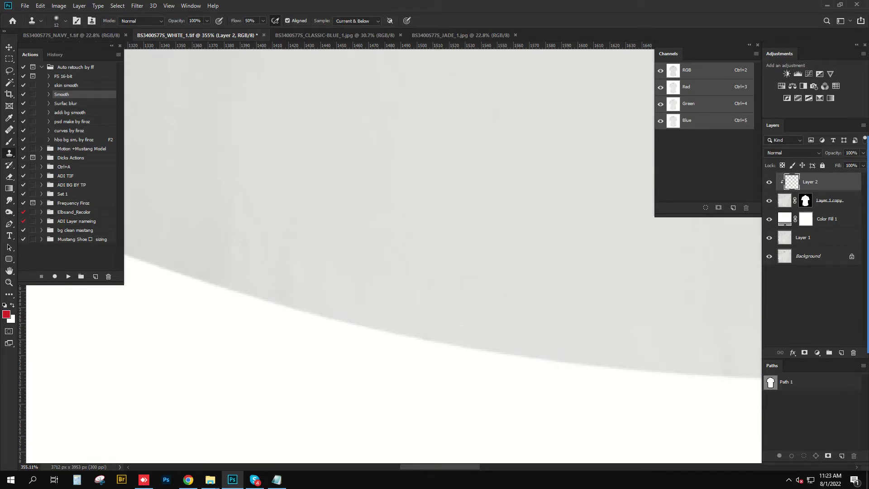
left_click(809, 74)
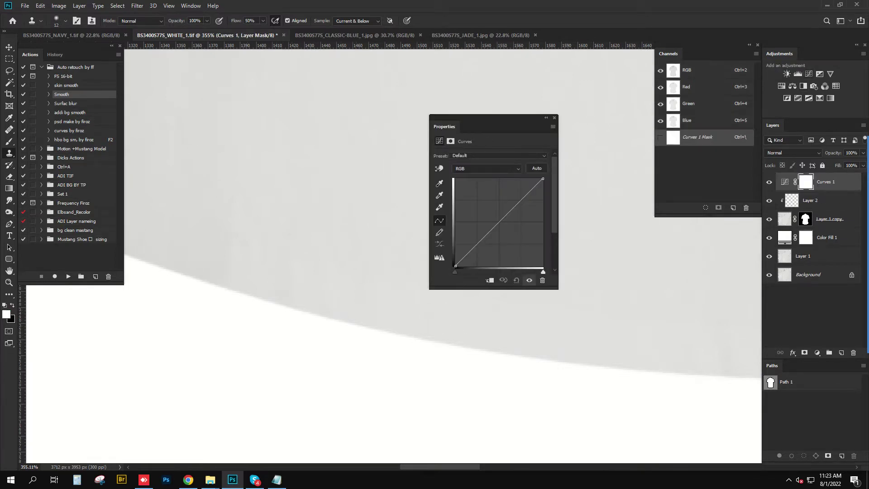
Steepen the Curves midpoint to darken the shirt and select Layer 2 for retouching
left_click_drag(517, 238, 524, 243)
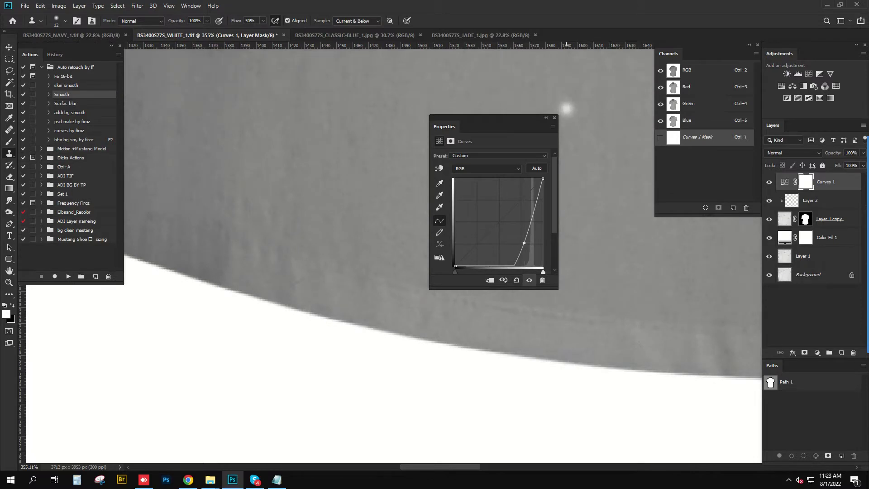
left_click(811, 200)
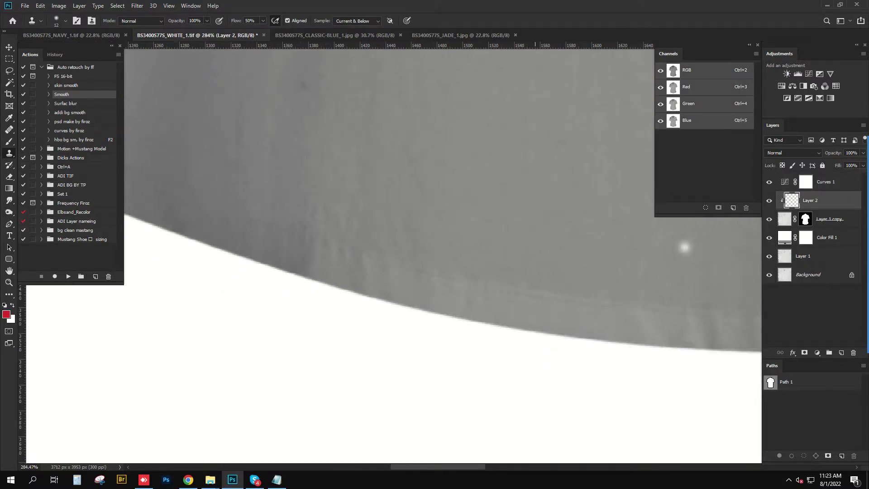
scroll(683, 246, "down", 2)
scroll(498, 204, "down", 2)
scroll(497, 204, "up", 3)
Switch to the Healing Brush and inspect the shirt for crease shadows
key("j")
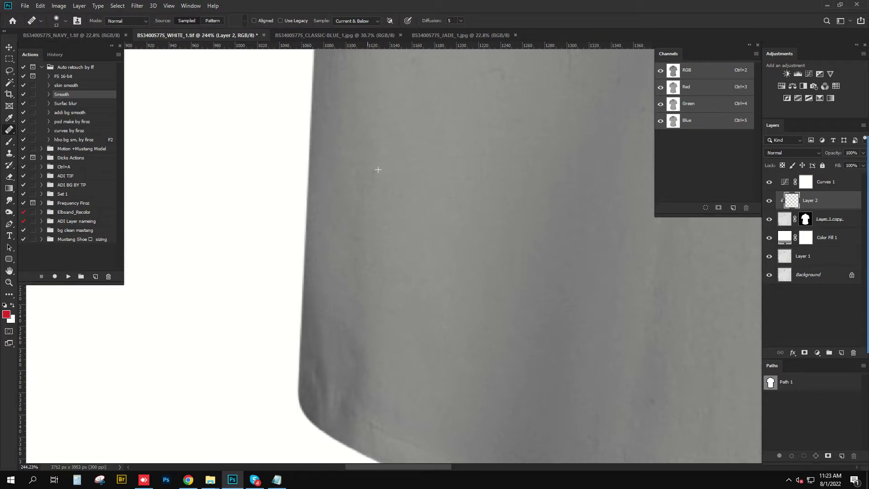
scroll(450, 98, "down", 3)
scroll(421, 276, "up", 2)
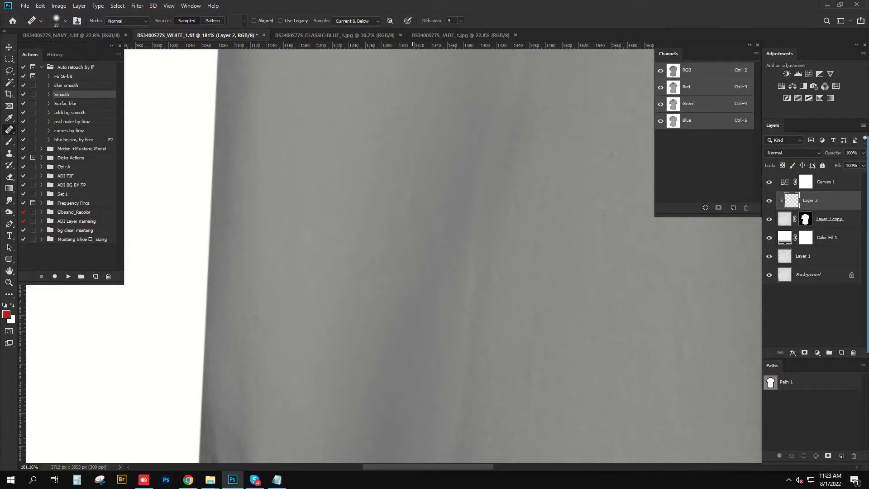
scroll(402, 292, "down", 5)
scroll(403, 293, "right", 5)
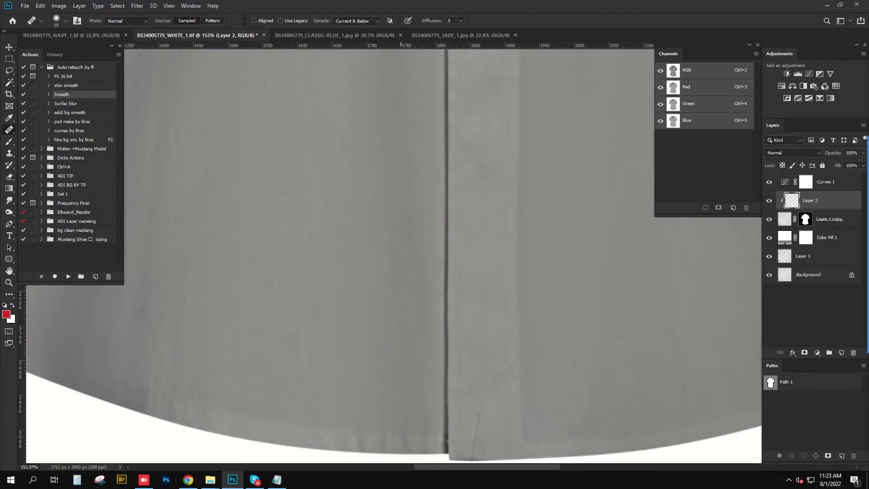
scroll(400, 294, "down", 1)
scroll(427, 295, "right", 5)
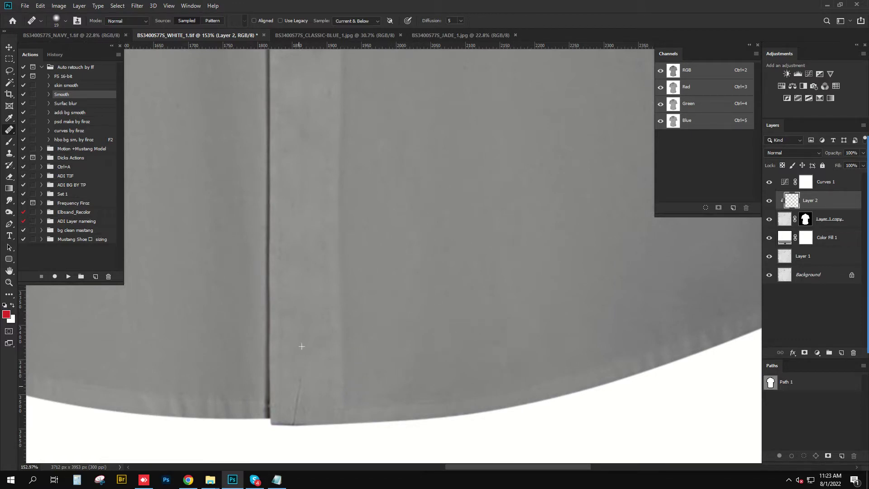
Set the Clone Stamp to 22 px and the Healing Brush to 38 px near the buttons
key("s")
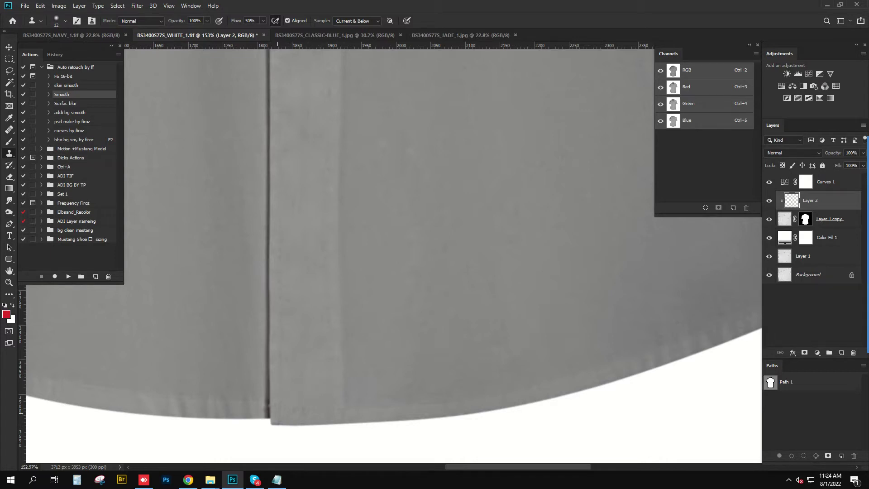
mouse_move(301, 385)
left_mouse_down()
mouse_move(310, 385)
mouse_move(163, 442)
left_mouse_up()
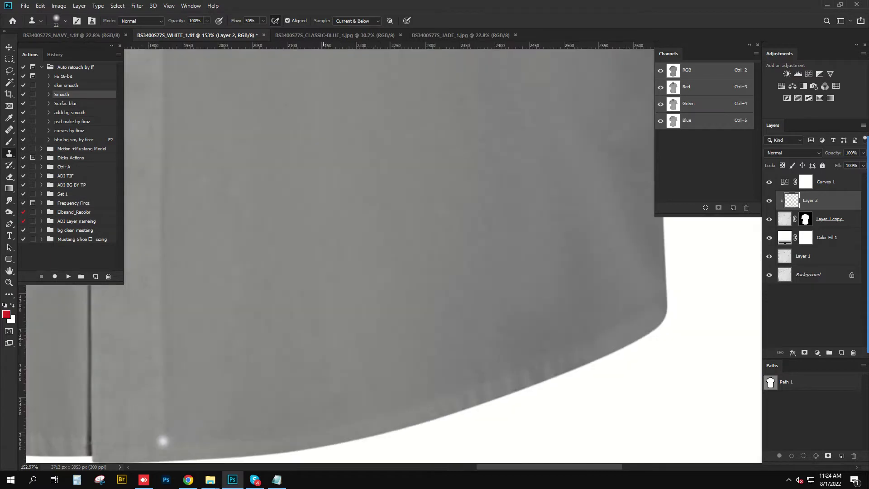
scroll(345, 325, "down", 2)
key("j")
left_click_drag(344, 326, 354, 326)
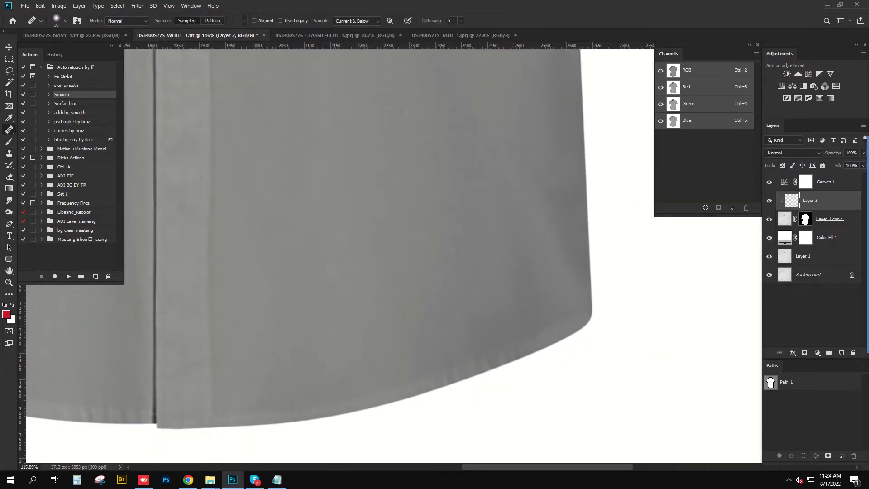
left_click_drag(380, 128, 341, 443)
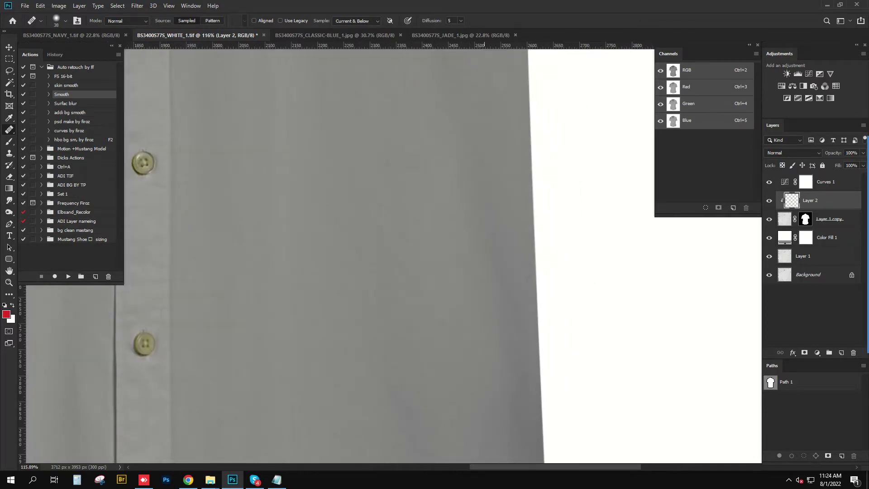
scroll(344, 253, "up", 3)
With Clone Stamp at 17 px and 10% flow, lighten the crease beside the collar seam
key("s")
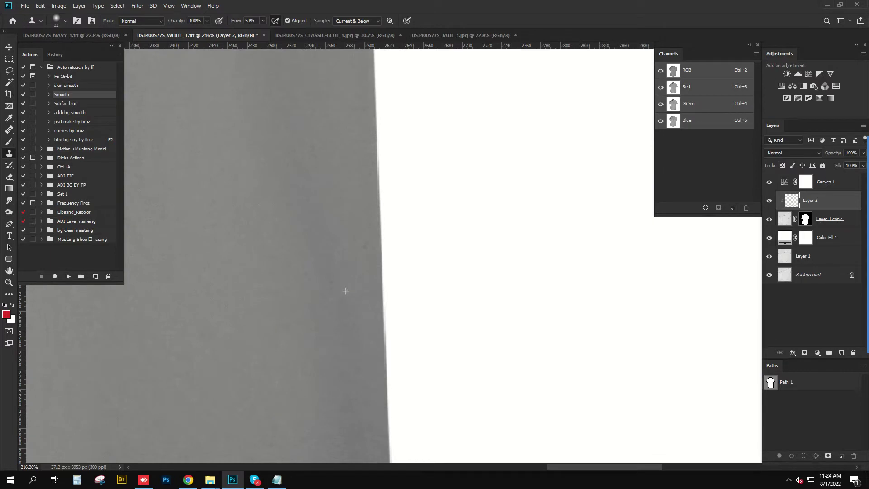
scroll(318, 248, "down", 10)
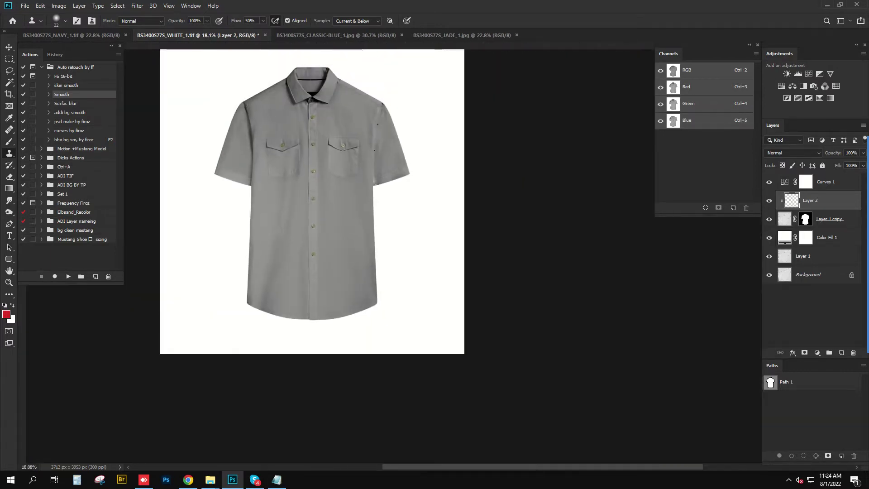
scroll(353, 113, "up", 5)
scroll(353, 190, "up", 1)
scroll(344, 186, "up", 2)
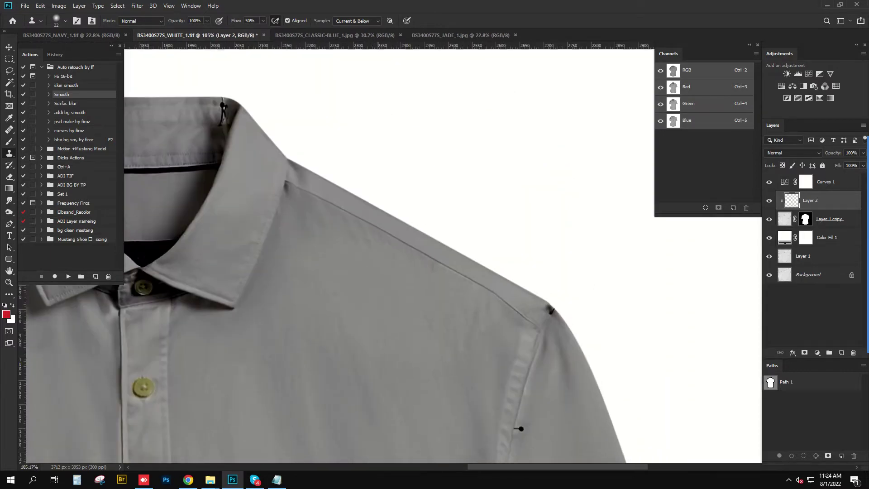
scroll(331, 181, "up", 2)
scroll(316, 177, "up", 2)
key("bracketleft")
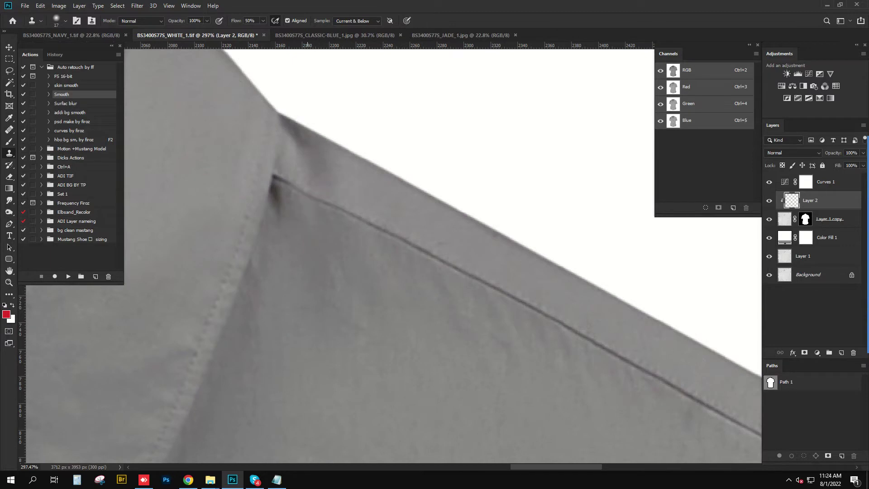
key("shift+1")
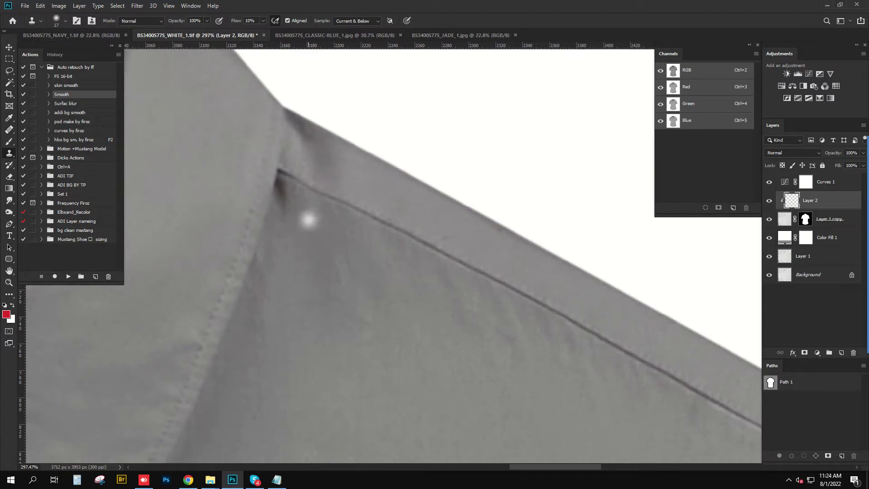
left_click_drag(306, 219, 345, 215)
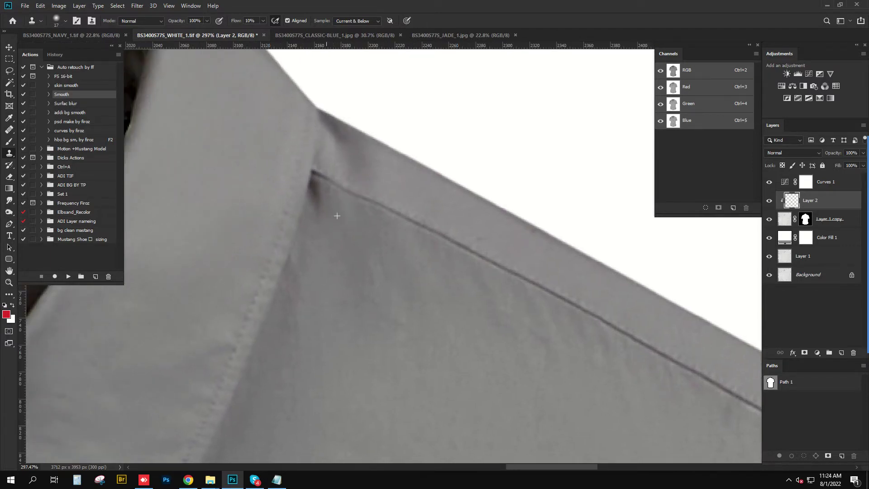
left_click(325, 199)
Resize the brush to 9, 30, then 22 px and brighten the grey collar-edge shadow
key("bracketleft")
key("bracketleft")
key("bracketleft")
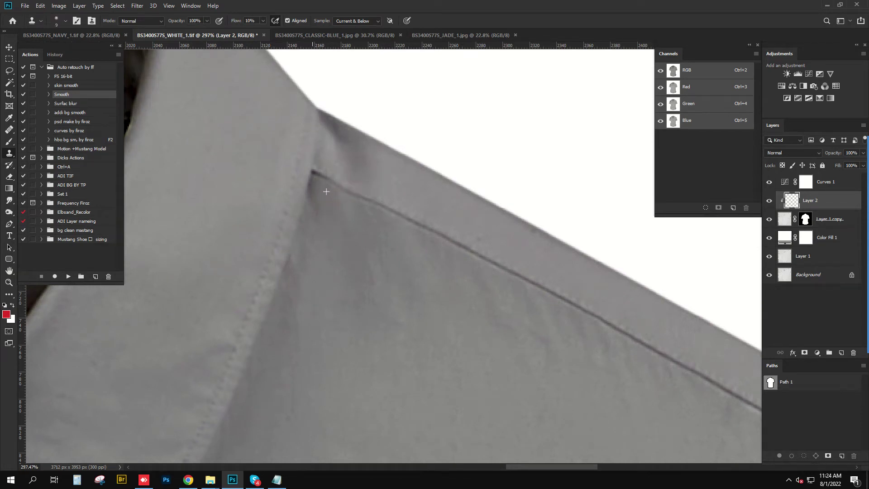
key("bracketright")
key("bracketright")
key("bracketright")
scroll(389, 253, "down", 5)
scroll(389, 254, "up", 1)
scroll(390, 253, "up", 2)
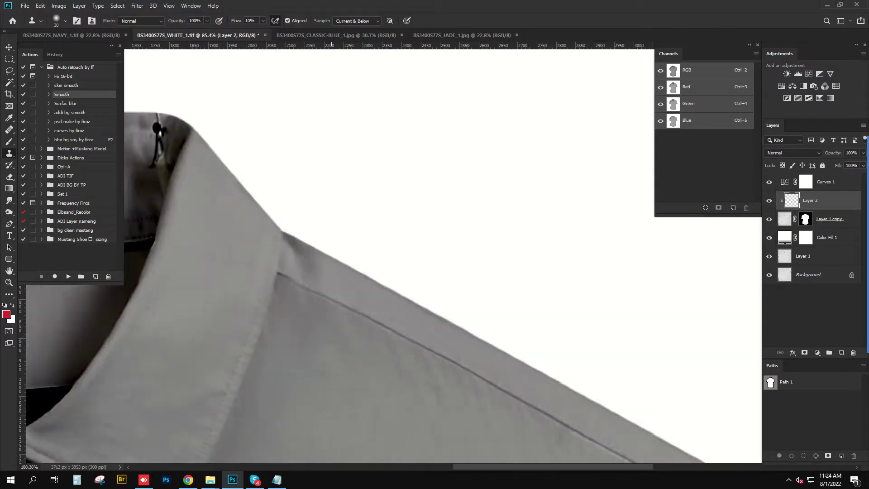
scroll(389, 254, "up", 2)
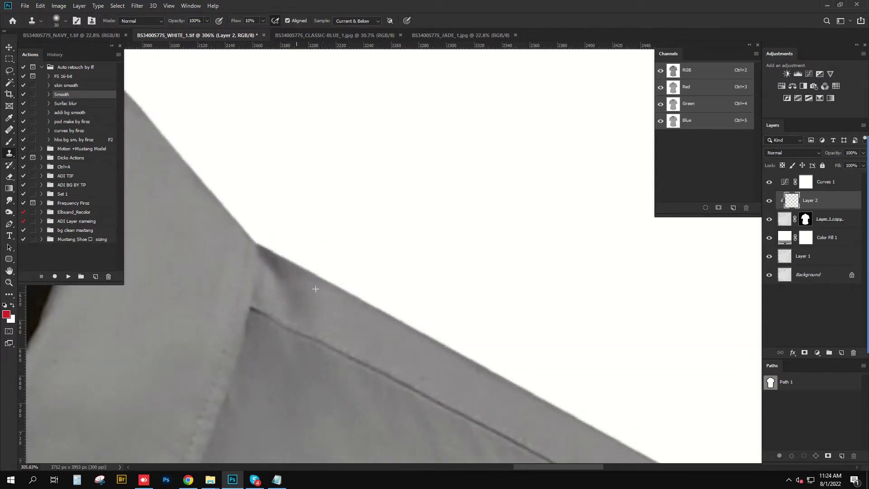
left_click_drag(303, 283, 299, 283)
left_click(277, 262)
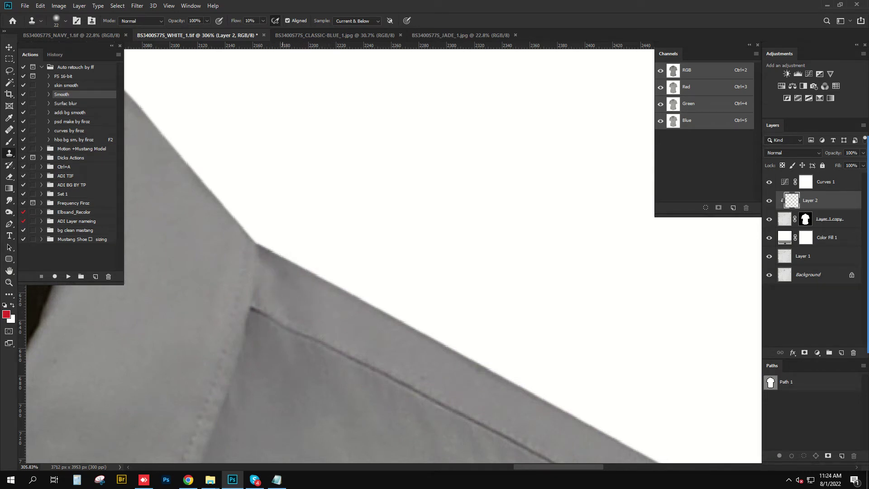
Lighten the dark mark at the shoulder seam with repeated clone clicks
scroll(388, 355, "down", 5)
scroll(388, 354, "up", 4)
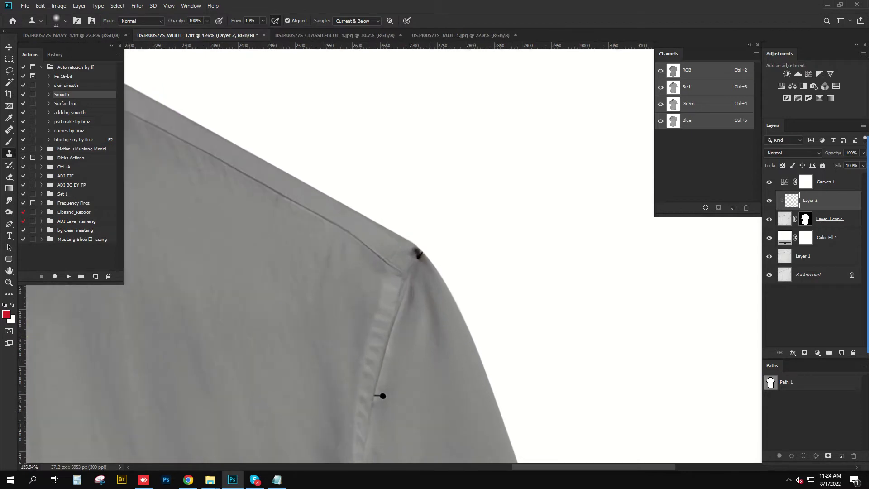
scroll(422, 248, "up", 1)
scroll(426, 244, "up", 1)
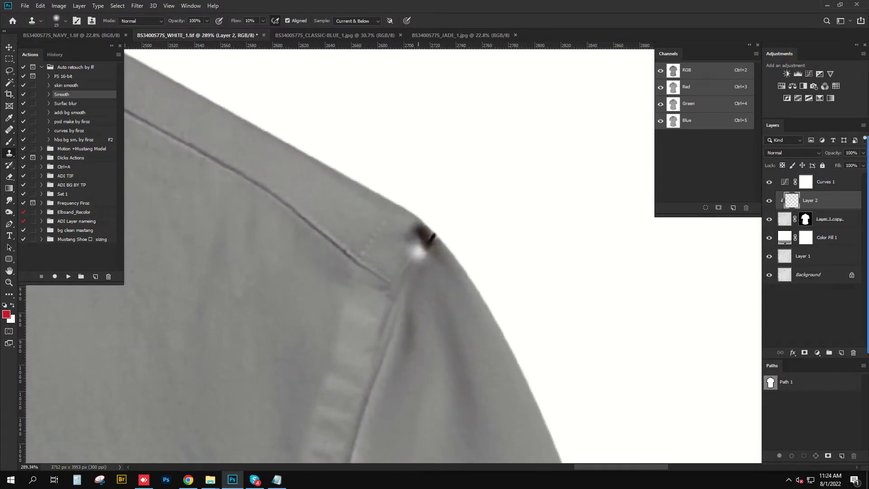
left_click(425, 245)
left_click(425, 244)
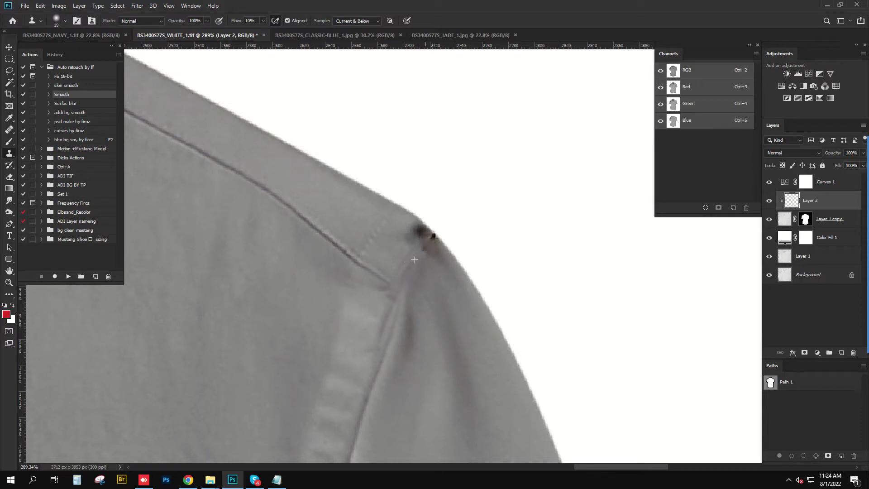
left_click(427, 240)
left_click(415, 230)
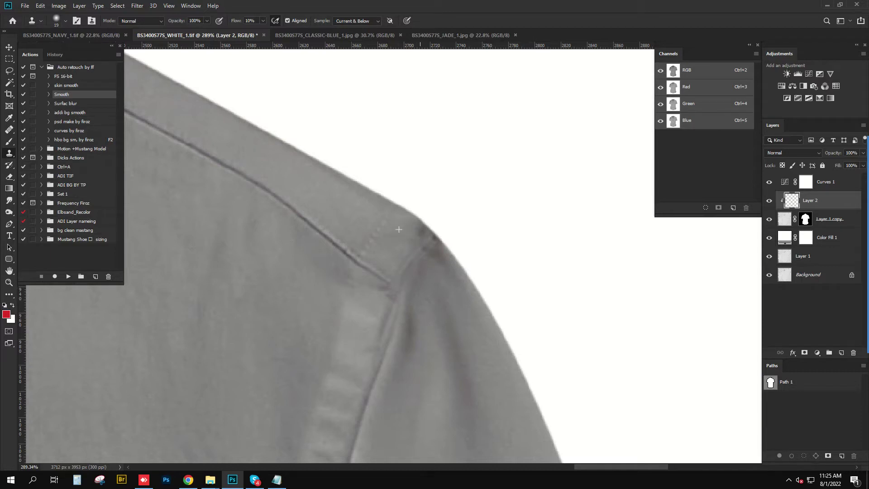
left_click_drag(434, 245, 417, 181)
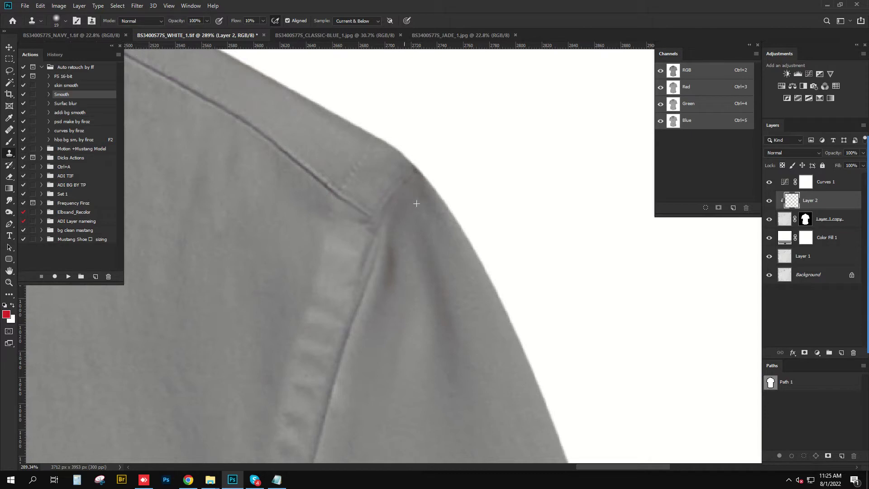
Resize the brush through 45, 43, 55, 26 and 17 px, moving to the lower sleeve seam
mouse_move(408, 246)
left_mouse_down()
mouse_move(421, 246)
mouse_move(424, 272)
left_mouse_up()
scroll(407, 254, "down", 3)
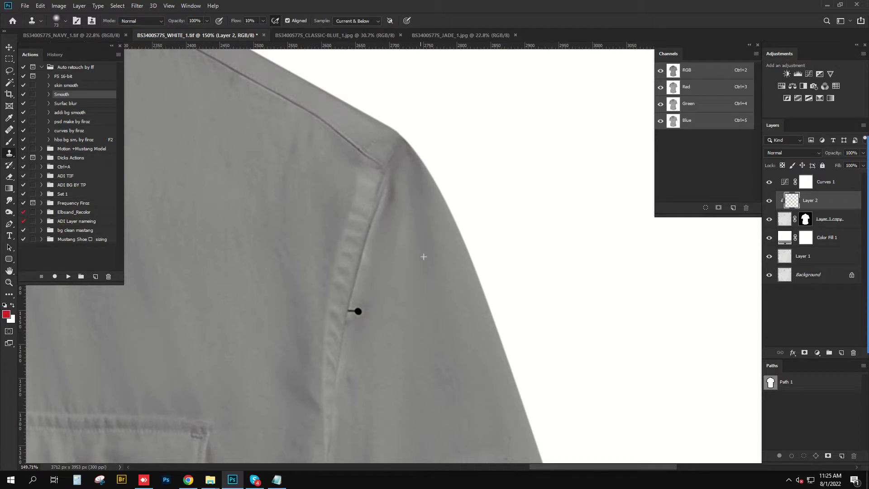
scroll(423, 257, "up", 3)
left_click_drag(419, 214, 409, 214)
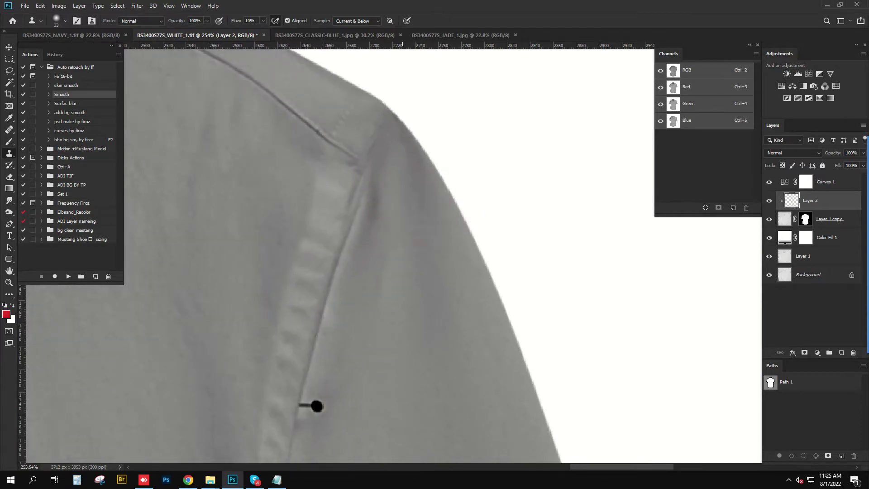
left_click_drag(394, 297, 404, 297)
left_click_drag(406, 176, 394, 174)
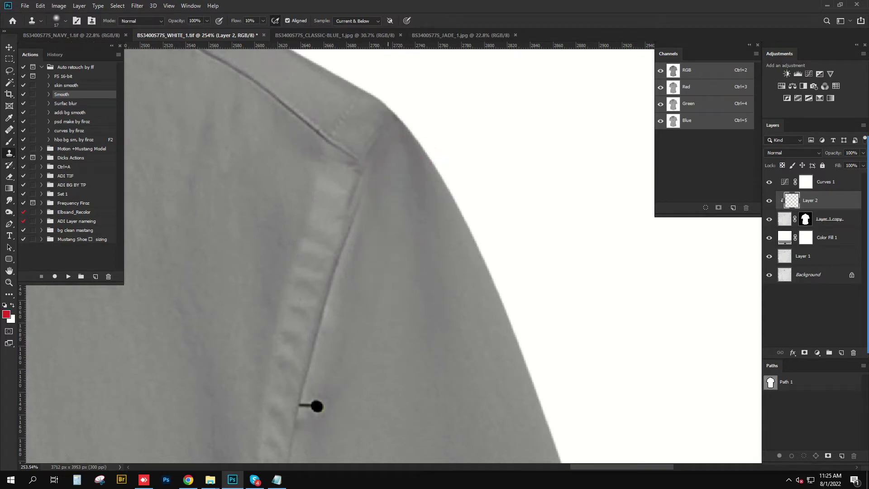
left_click_drag(380, 279, 408, 143)
left_click_drag(351, 263, 344, 263)
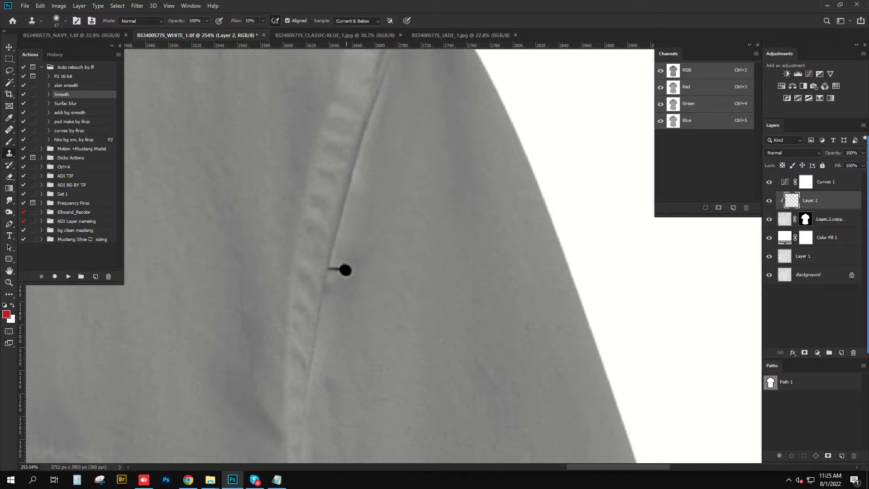
On Layer 2 at 50% flow, clone out the black pin dot and shrink the brush to 6
key("alt+bracketleft")
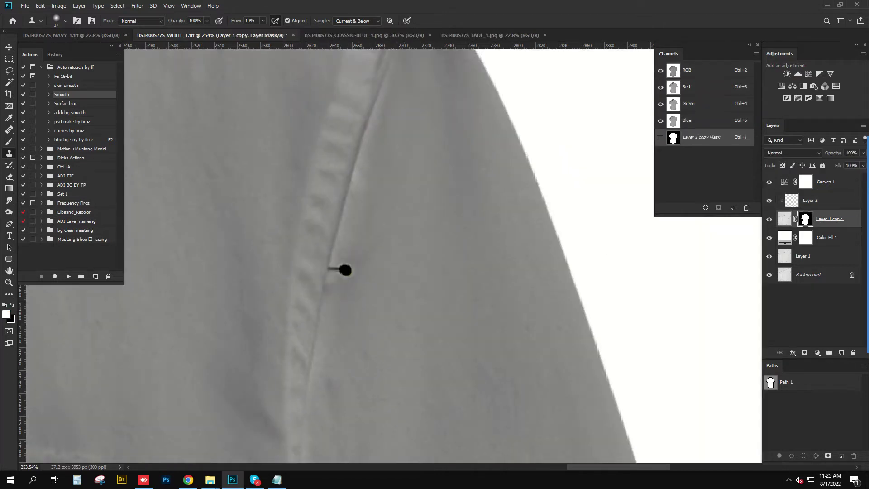
key("alt+bracketright")
left_click_drag(345, 271, 363, 265)
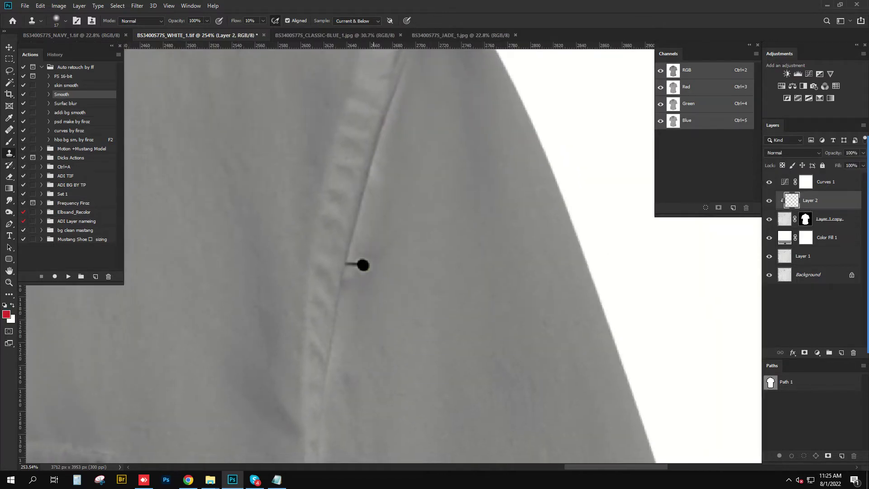
key("shift+5")
left_click(363, 265)
key("bracketleft")
key("bracketleft")
key("bracketleft")
Clone over the black hole and the nearby dark specks on the fabric
scroll(388, 277, "down", 5)
scroll(368, 330, "up", 10)
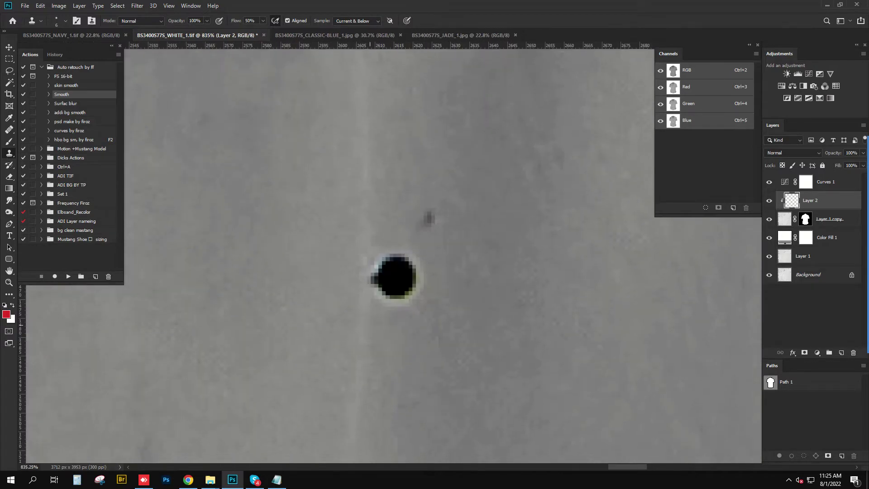
left_click_drag(368, 330, 376, 329)
left_click_drag(396, 277, 399, 272)
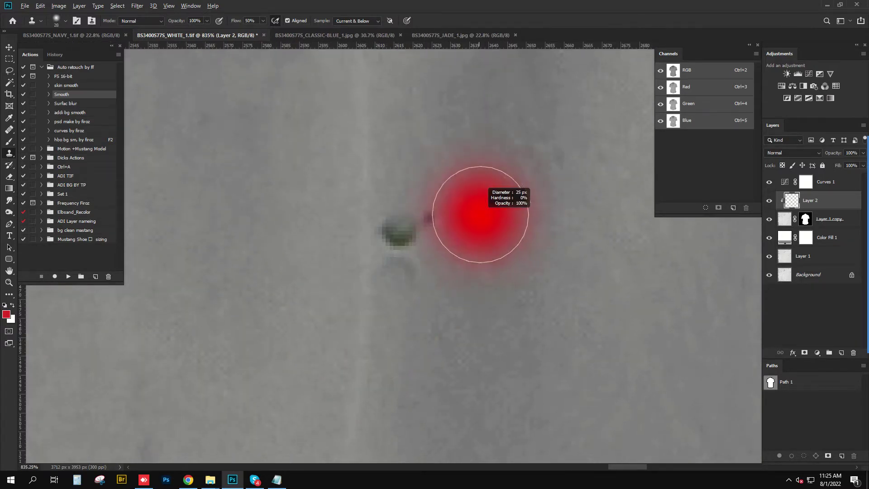
left_click(427, 218)
left_click_drag(401, 228, 389, 240)
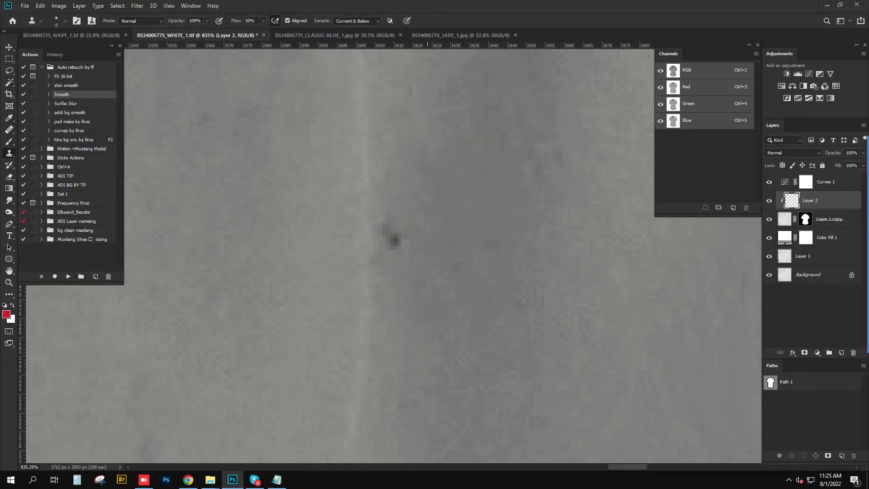
left_click(395, 241)
scroll(410, 252, "down", 5)
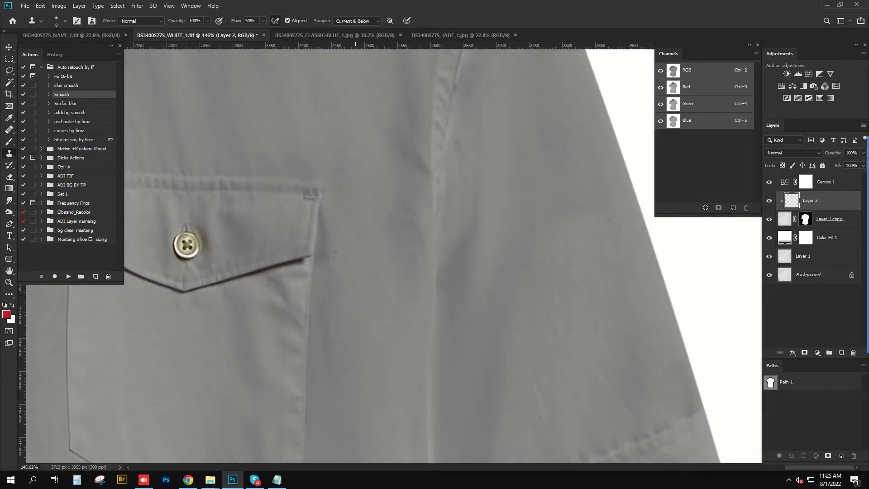
scroll(439, 271, "up", 3)
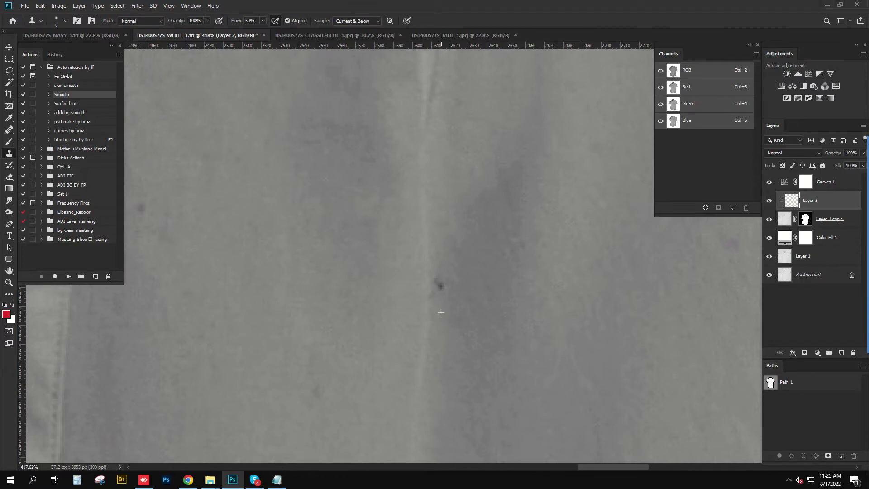
left_click(440, 286)
Clone away the pin head and pin line, then a light streak with a smaller brush
scroll(434, 254, "down", 5)
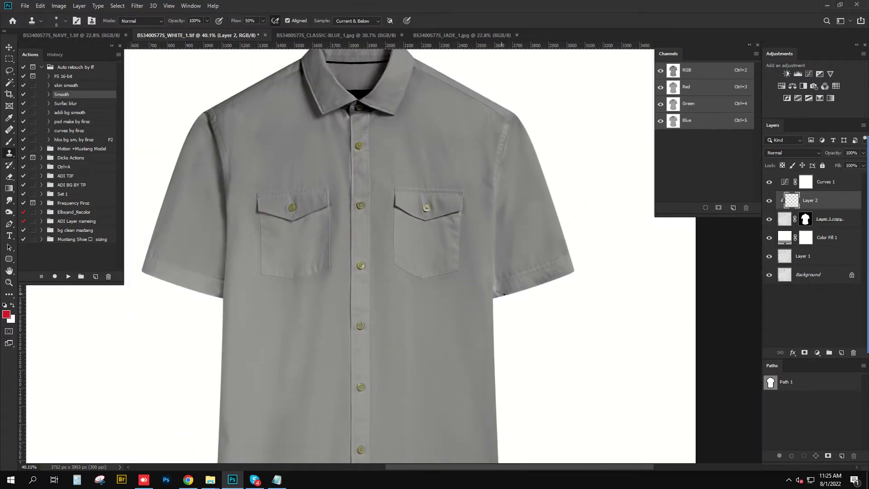
scroll(444, 263, "up", 4)
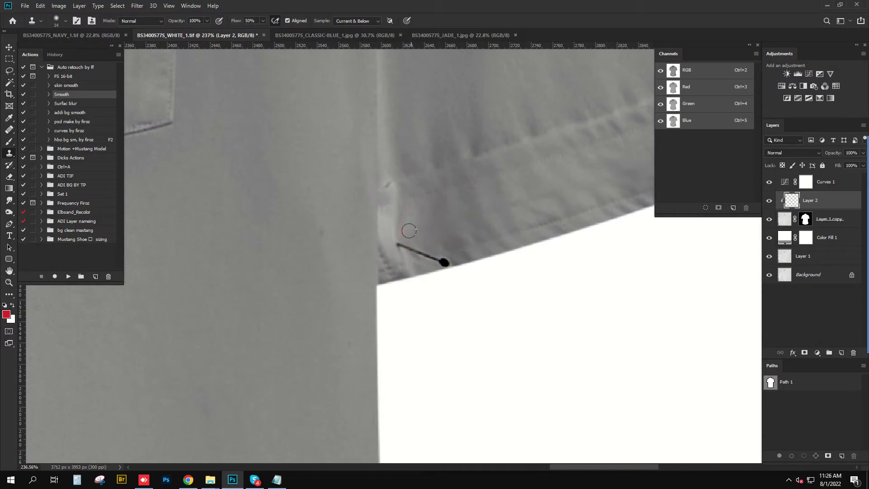
left_click(398, 245)
scroll(453, 250, "up", 2)
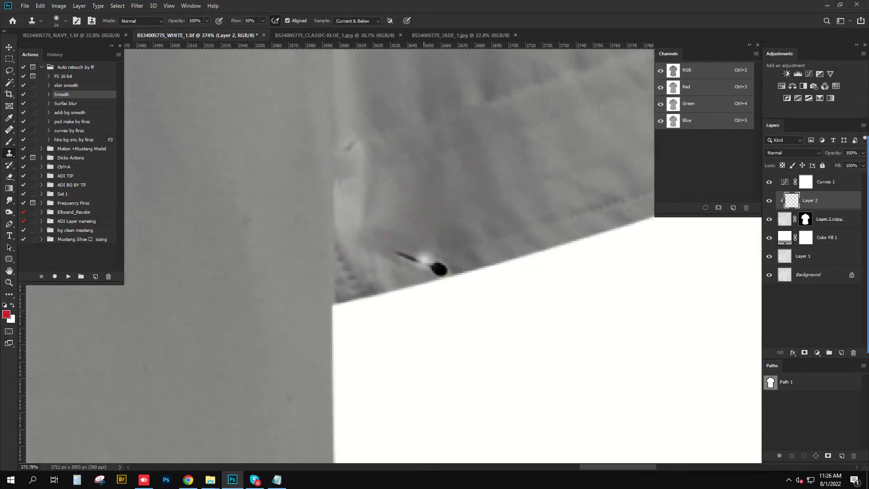
left_click(423, 260)
left_click(440, 271)
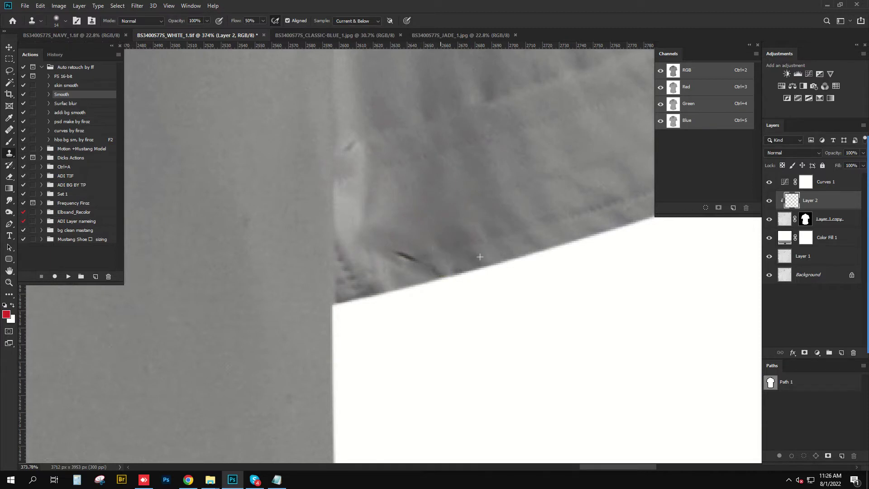
left_click(405, 260)
right_click(476, 237, "alt")
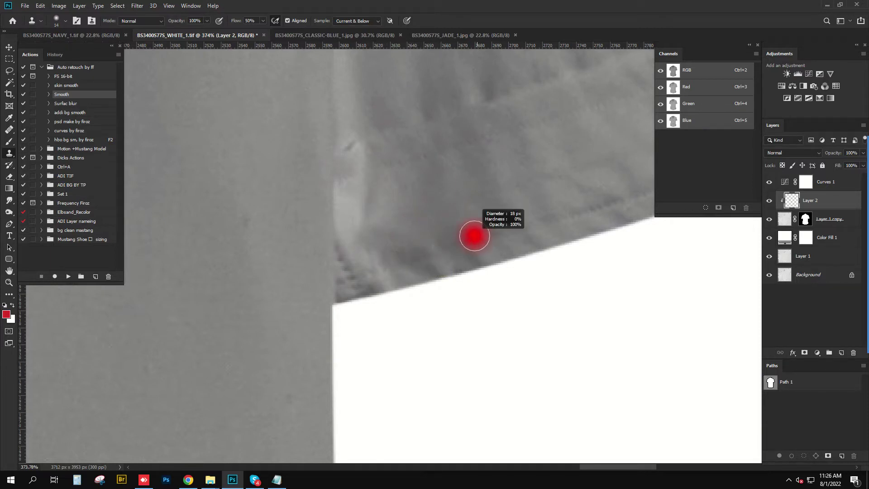
right_click(387, 140, "alt")
left_click(352, 146)
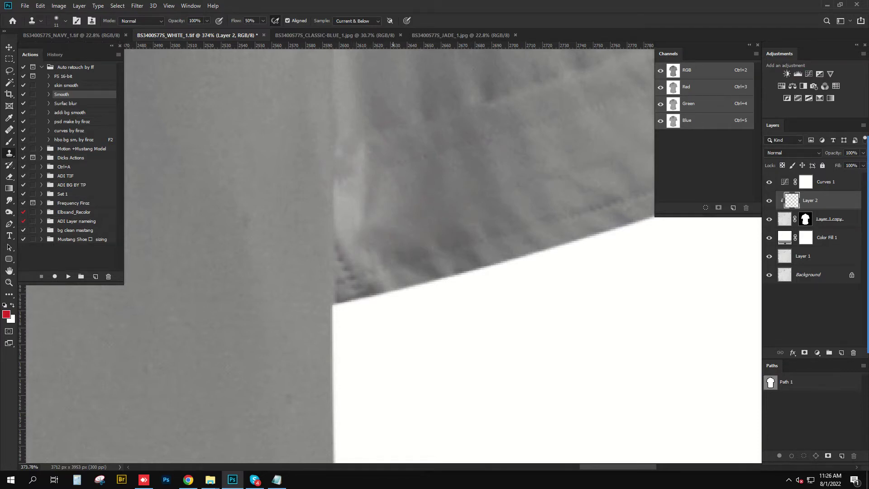
scroll(317, 158, "down", 5)
scroll(318, 158, "down", 3)
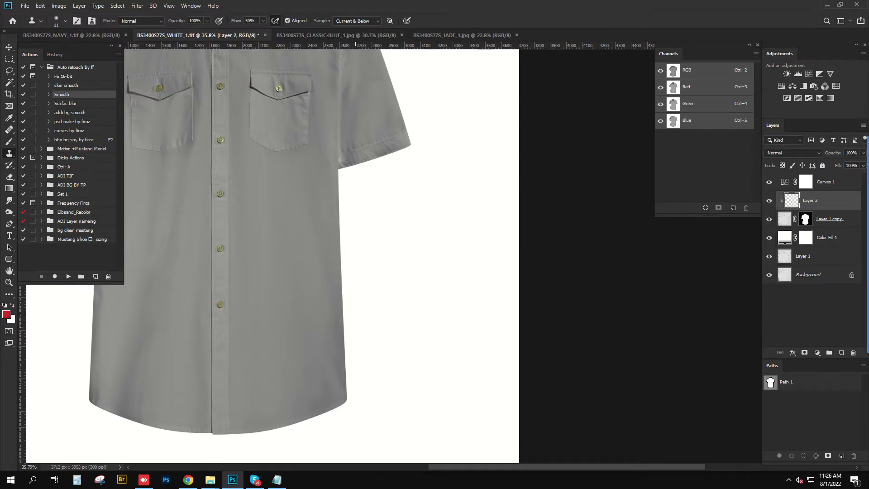
Set Clone Stamp to size 111 at 6% flow, reduce it to 50, then pick Healing Brush
scroll(355, 326, "up", 5)
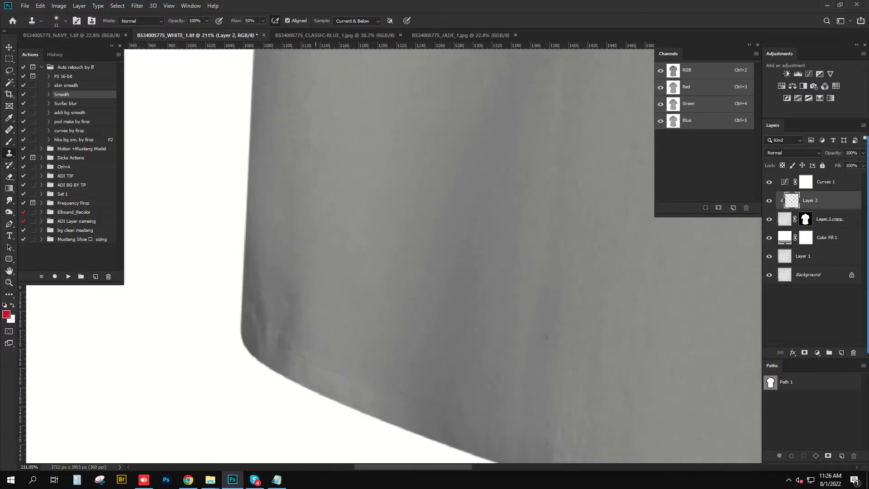
mouse_move(312, 213)
left_mouse_down()
mouse_move(345, 213)
mouse_move(312, 212)
left_mouse_up()
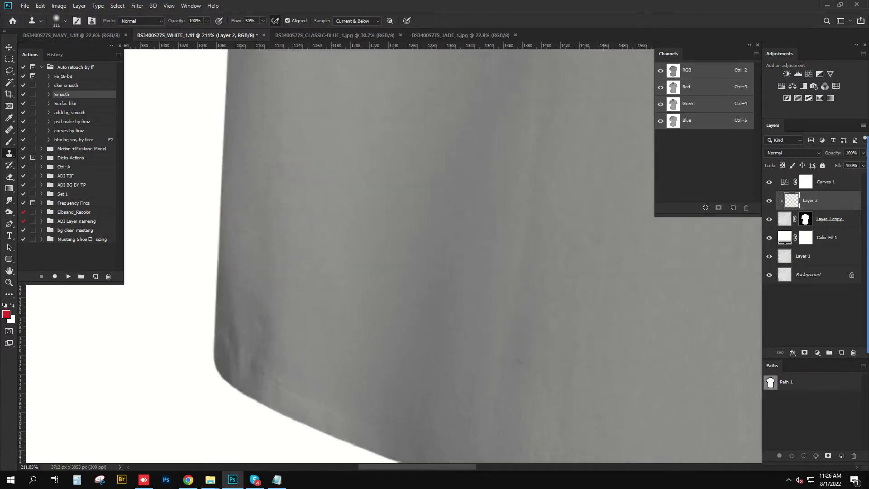
key("shift+0")
key("shift+6")
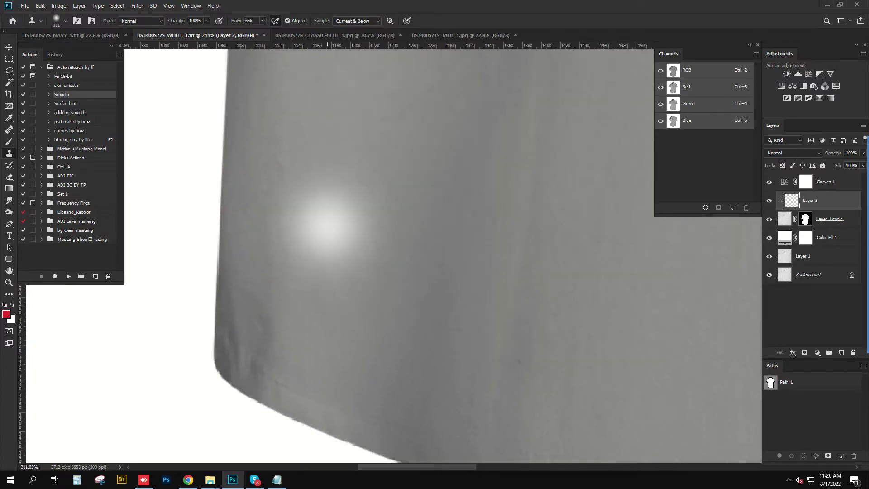
left_click_drag(311, 233, 343, 169)
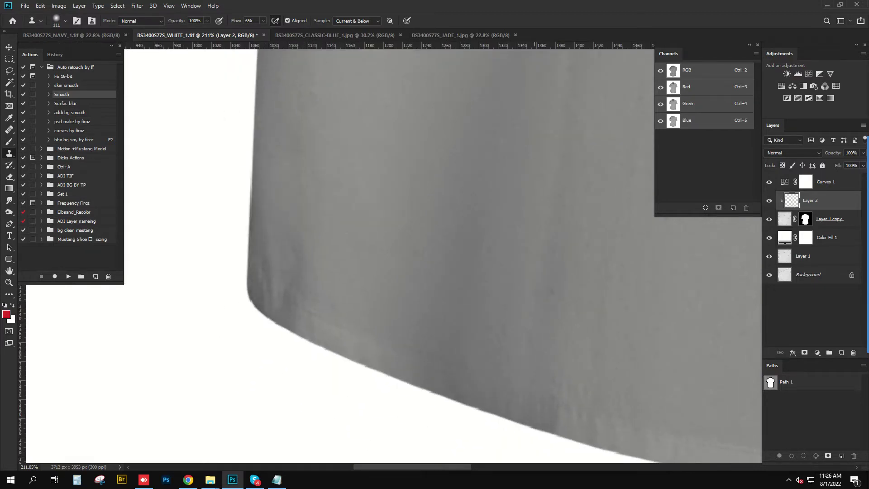
left_click_drag(570, 216, 550, 215)
scroll(389, 253, "down", 5)
scroll(479, 253, "up", 5)
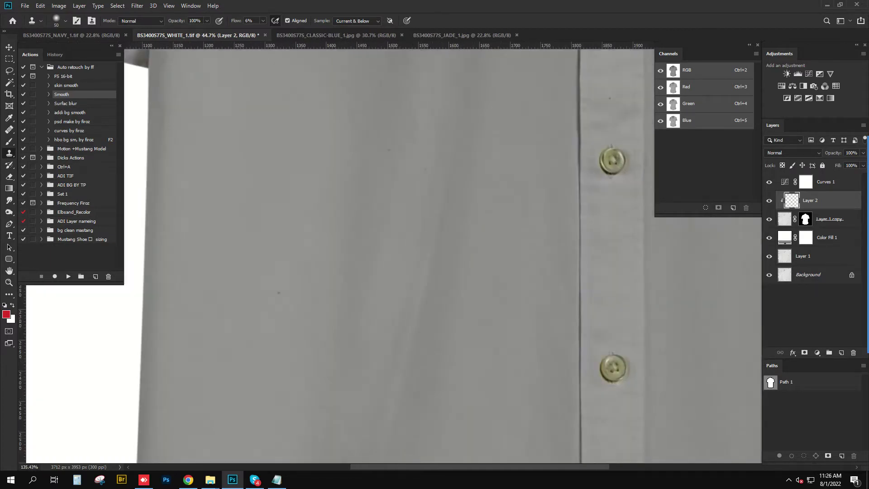
key("j")
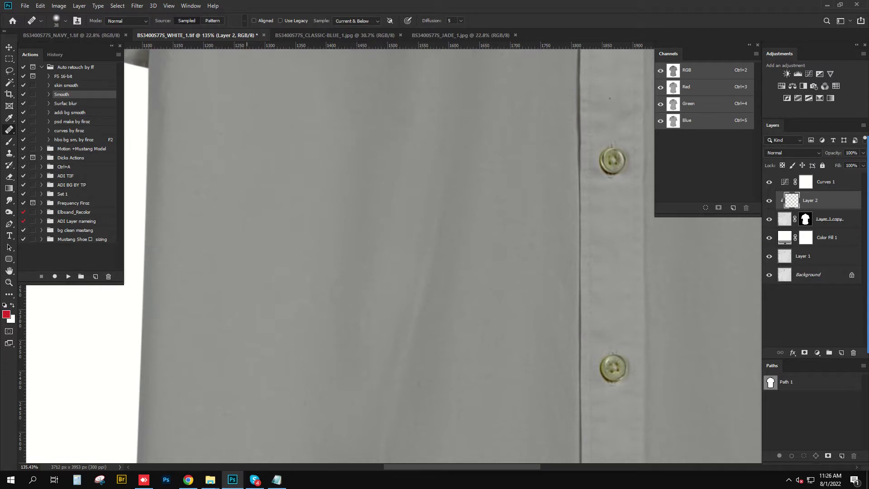
Heal the small dark spot on the shirt, shrinking the healing brush to size 19
scroll(390, 253, "down", 3)
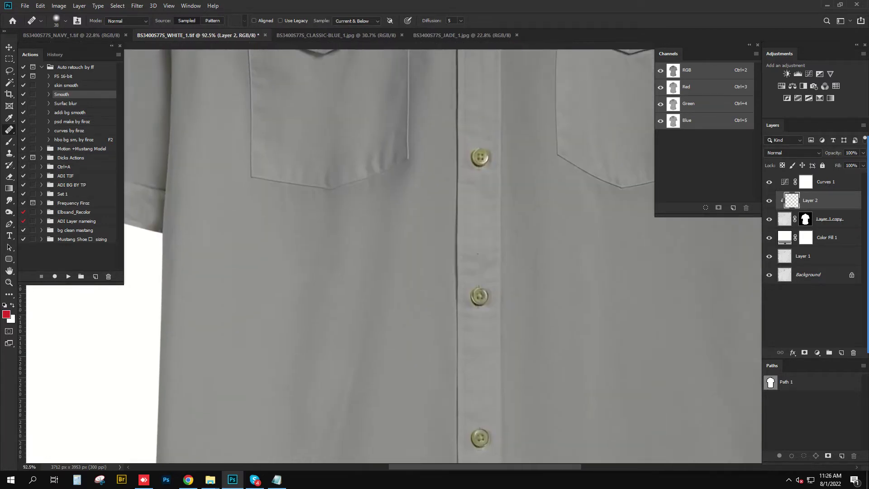
scroll(389, 253, "up", 2)
scroll(390, 253, "up", 1)
left_click_drag(389, 254, 426, 229)
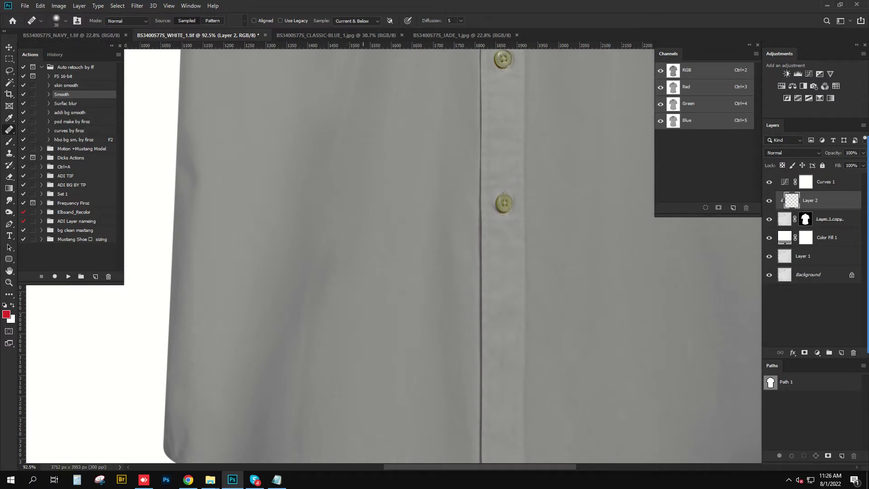
left_click_drag(389, 253, 479, 177)
key("s")
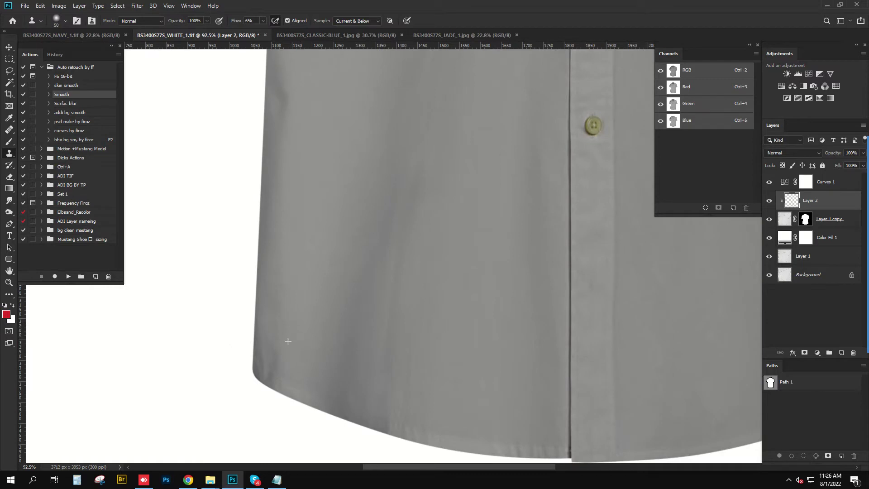
left_click_drag(298, 240, 333, 453)
left_click_drag(317, 181, 407, 316)
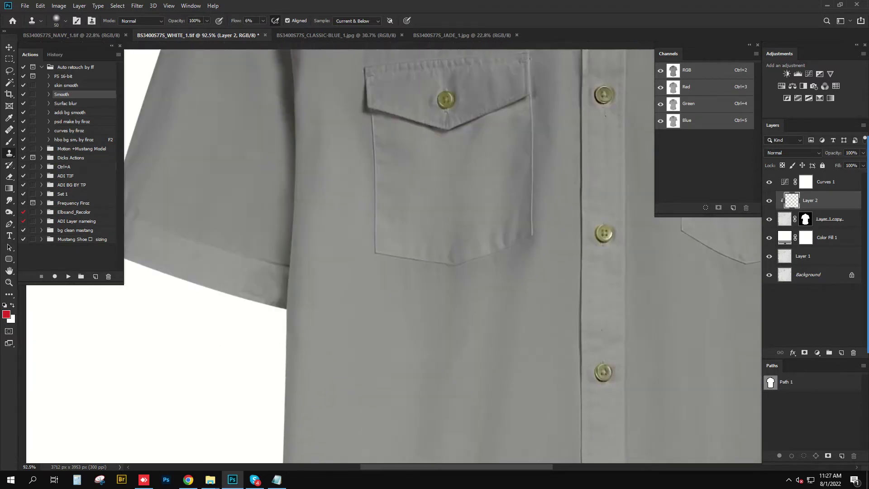
scroll(434, 254, "up", 5)
key("j")
scroll(297, 176, "down", 2)
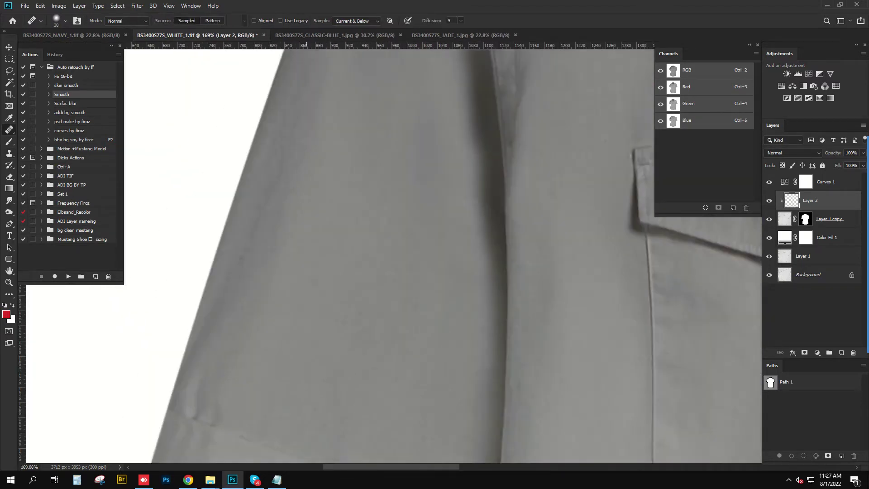
left_click(280, 168)
right_click(296, 198, "alt")
Clone away the black mark on the shoulder, with brush sizes 16 then 9
scroll(398, 145, "down", 5)
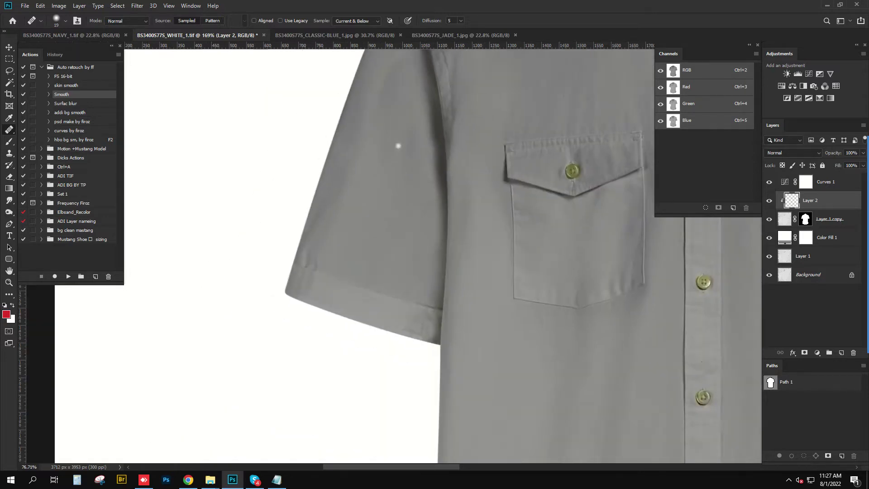
scroll(389, 255, "up", 2)
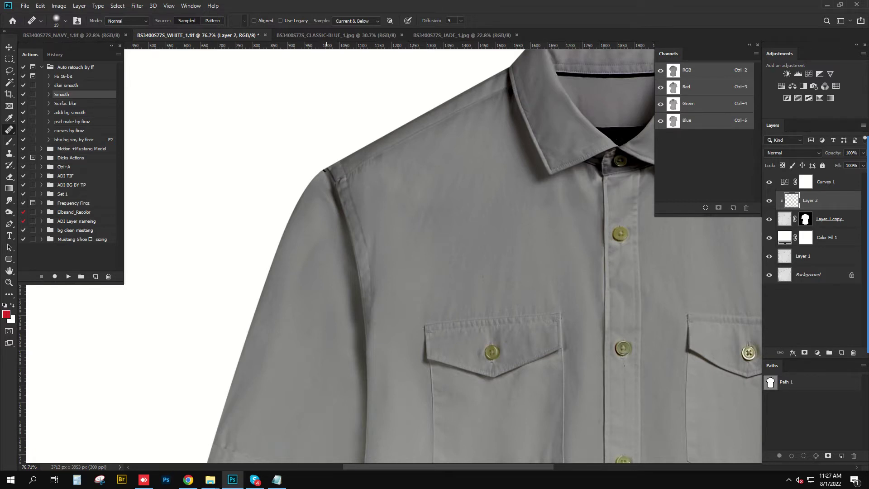
scroll(323, 170, "up", 2)
scroll(323, 171, "up", 4)
key("s")
right_click(370, 203, "alt")
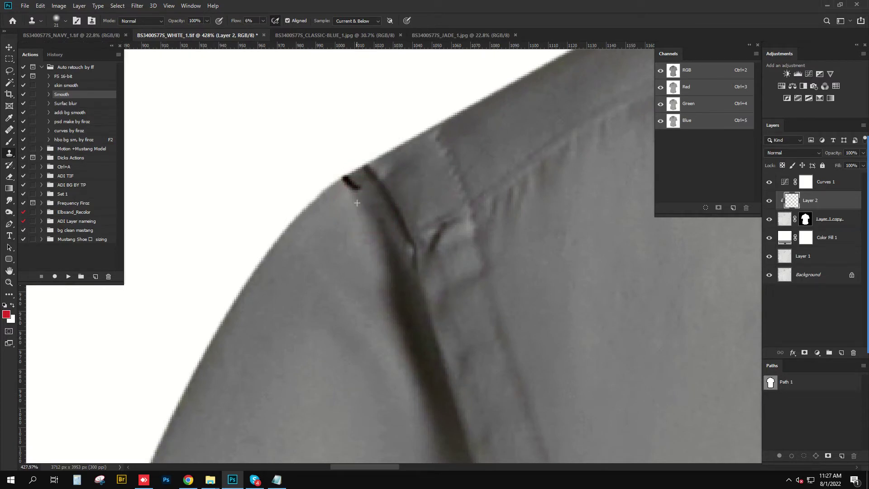
left_click(355, 197)
key("ctrl+z")
right_click(359, 209, "alt")
mouse_move(360, 177)
left_mouse_down()
mouse_move(345, 186)
mouse_move(297, 161)
left_mouse_up()
right_click(398, 183, "alt")
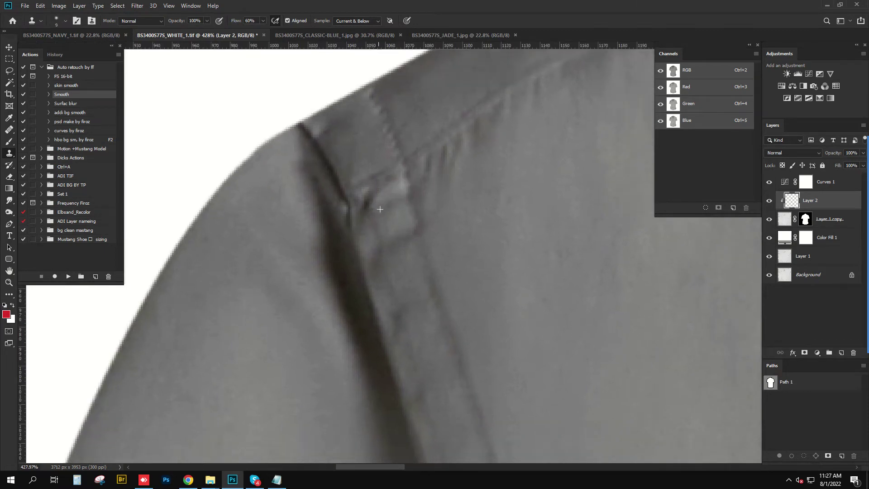
Move the view from the shoulder and chest pocket up to the collar
left_click_drag(376, 218, 132, 387)
scroll(362, 226, "down", 8)
scroll(362, 226, "up", 4)
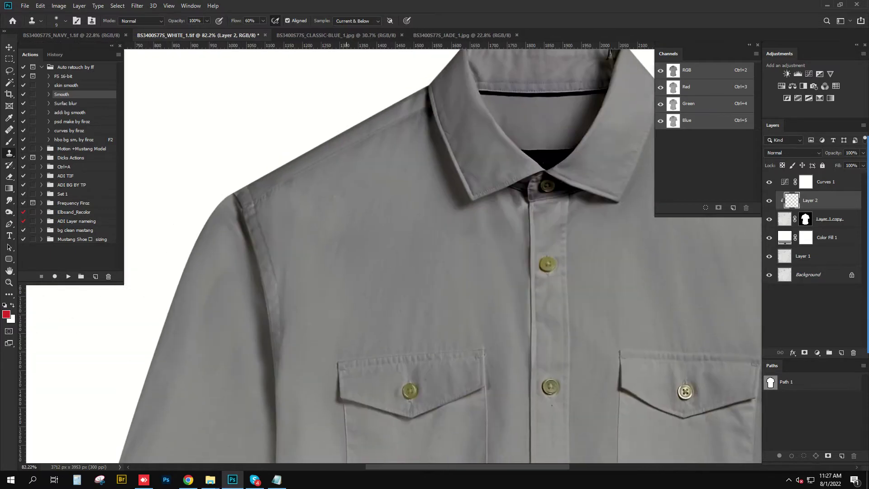
key("j")
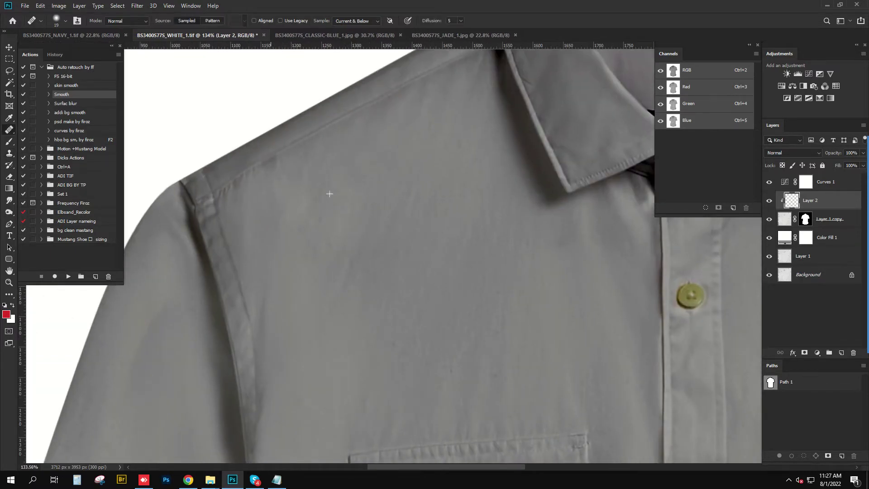
left_click_drag(390, 222, 360, 123)
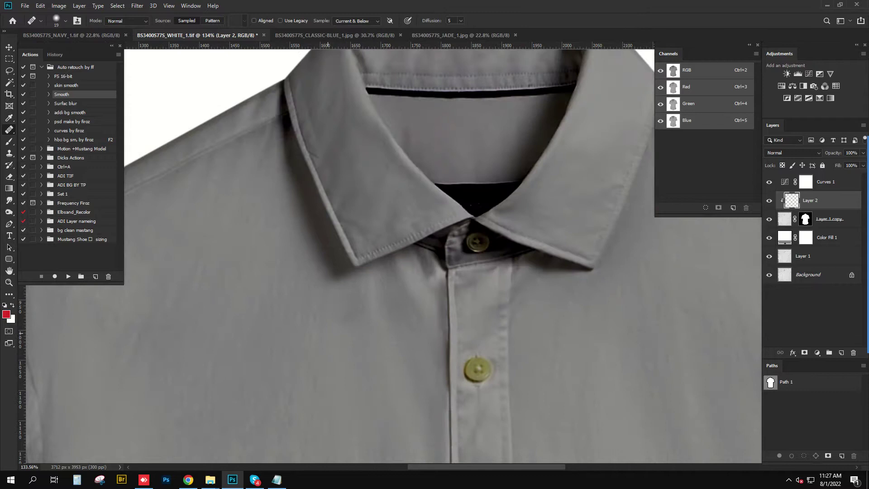
left_click_drag(481, 191, 520, 136)
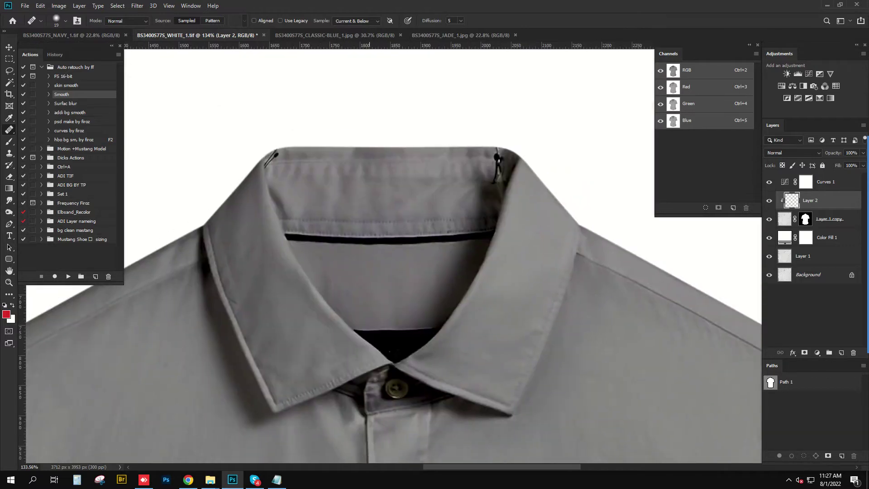
scroll(275, 253, "up", 3)
key("s")
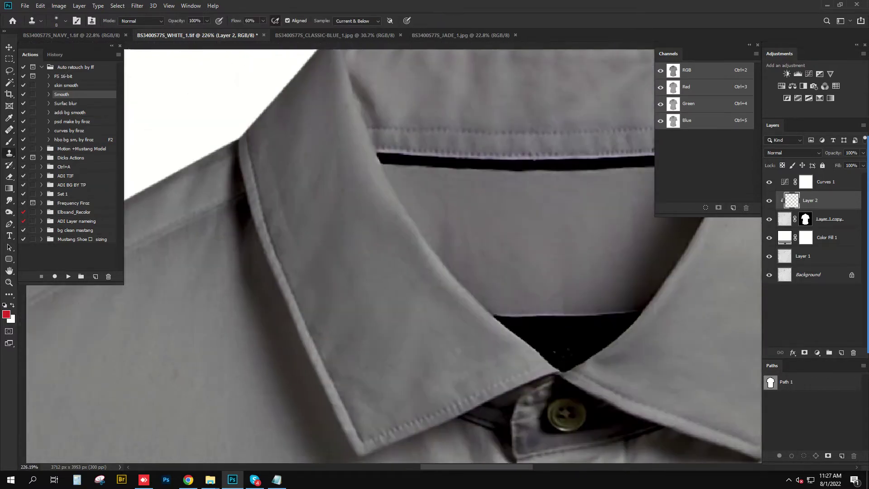
Clone fabric over the black blob and small dark scratch on the collar, using a brush of about 9 px
left_click_drag(282, 119, 303, 201)
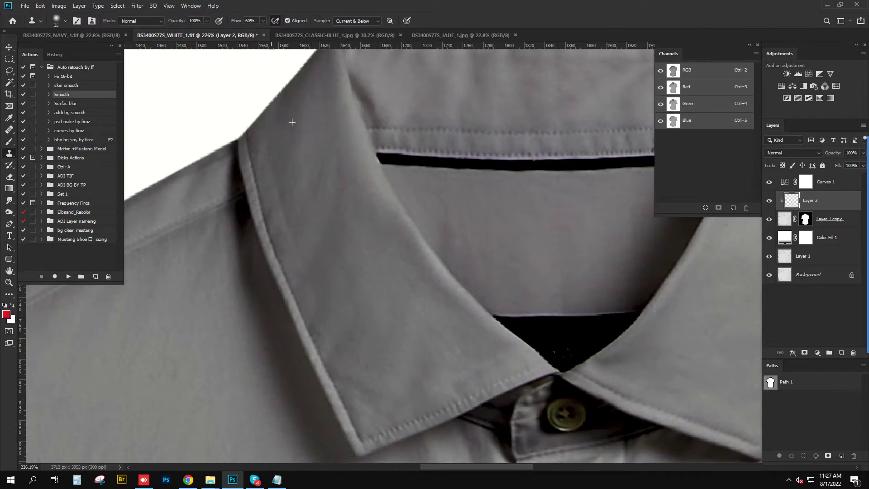
scroll(292, 122, "up", 1)
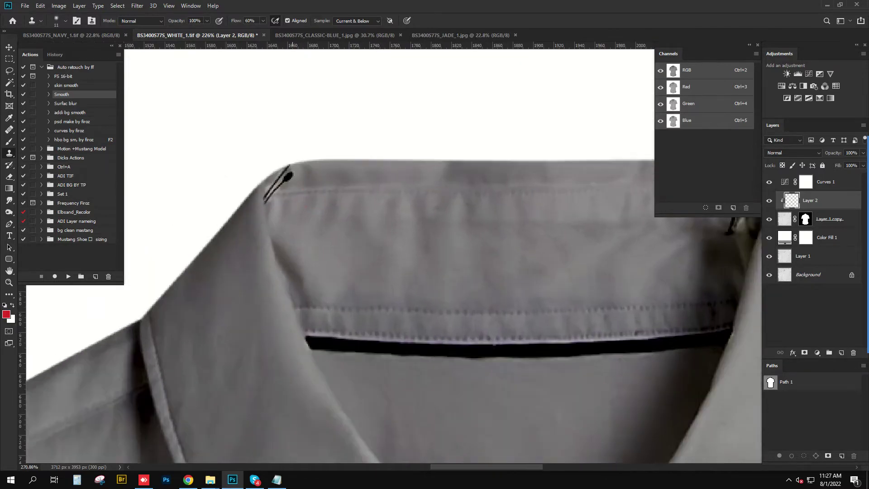
scroll(289, 174, "up", 2)
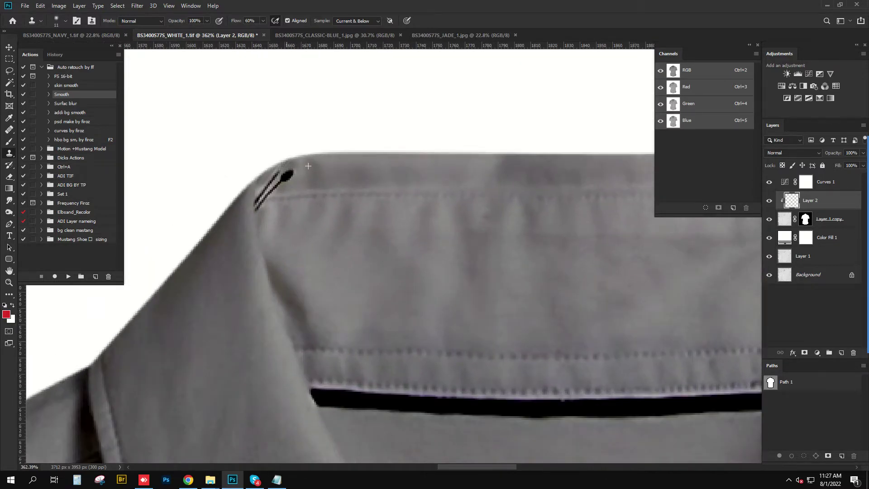
right_click(336, 164, "alt")
mouse_move(292, 171)
left_mouse_down()
mouse_move(269, 183)
mouse_move(257, 206)
left_mouse_up()
right_click(301, 178, "alt")
right_click(265, 194, "alt")
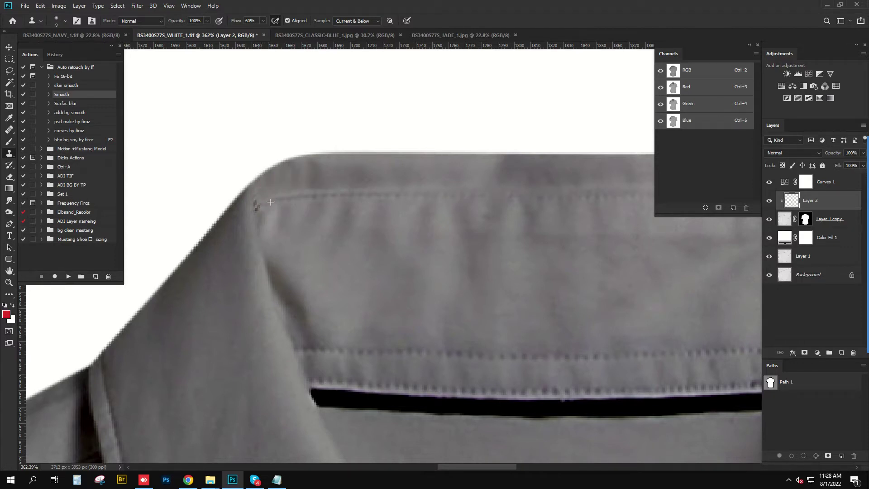
left_click(256, 209)
right_click(281, 204, "alt")
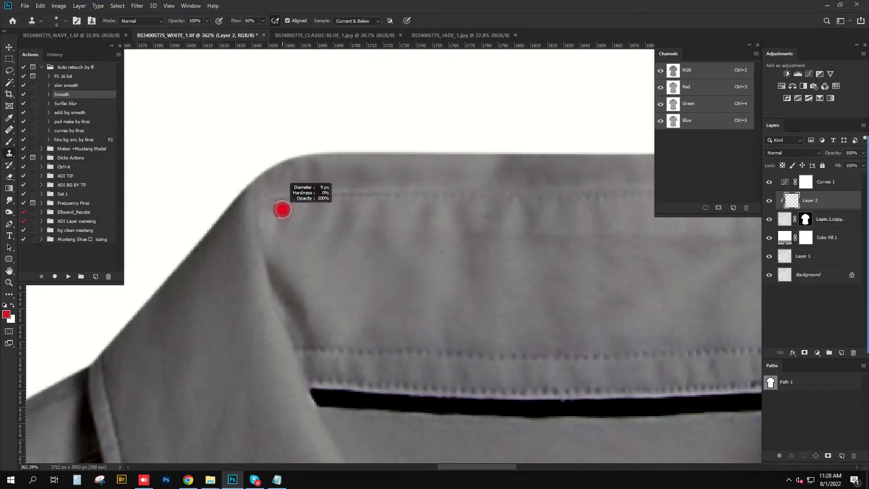
Clone grey fabric over the black thread knot and the thin threads at the collar top
scroll(281, 205, "down", 5)
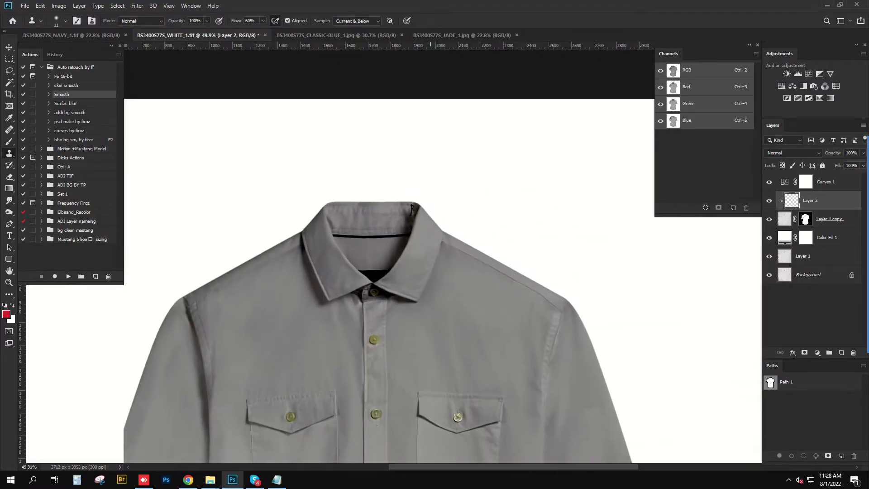
scroll(335, 190, "up", 5)
right_click(330, 190, "alt")
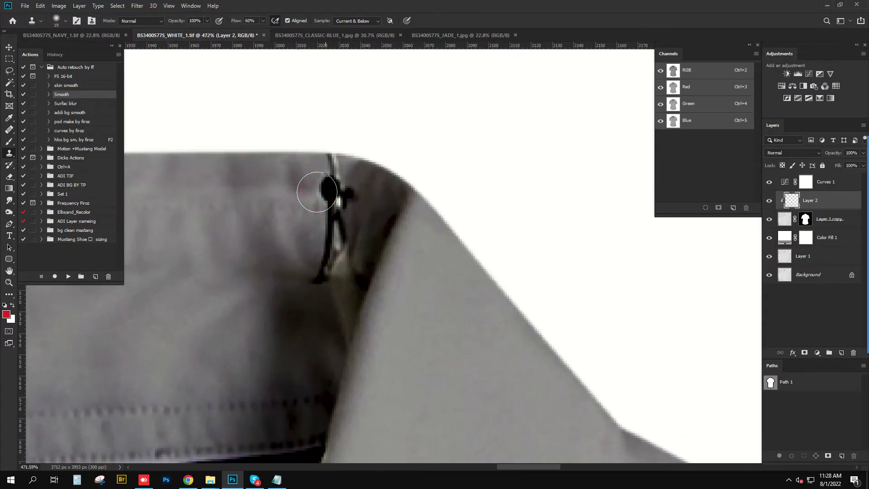
left_click_drag(331, 183, 344, 200)
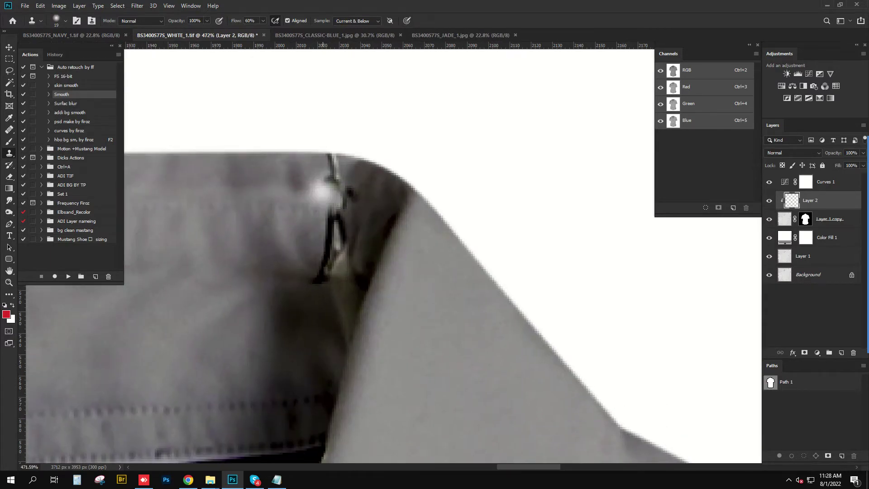
left_click(333, 159)
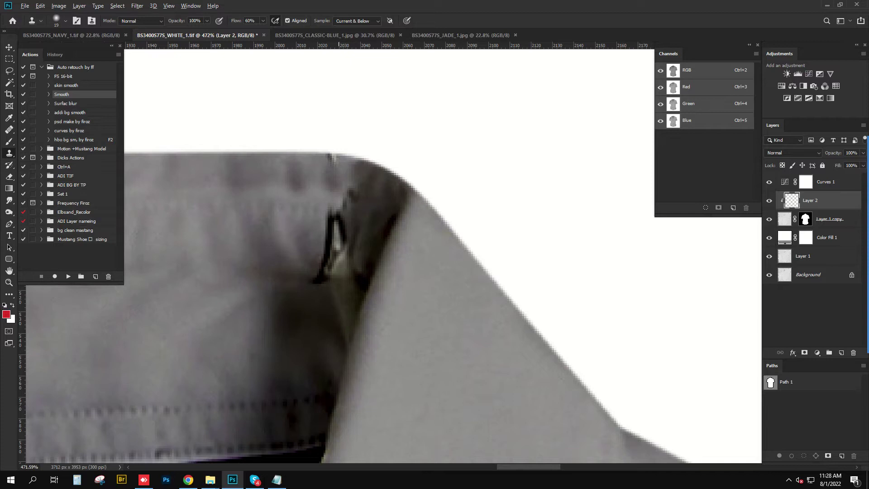
right_click(329, 169, "alt")
left_click(330, 157)
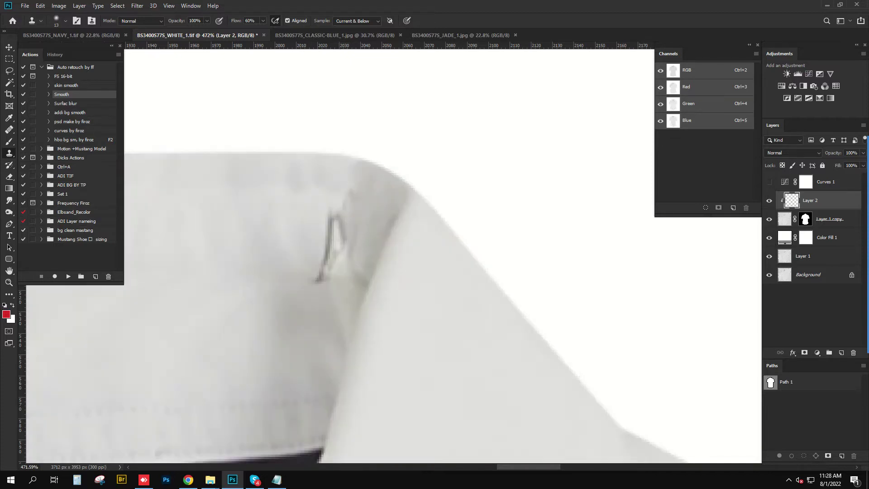
Hide the darkening adjustment and clone out the dark stain and shadow on the collar corner
left_click(769, 182)
scroll(455, 179, "down", 1)
scroll(455, 179, "down", 1)
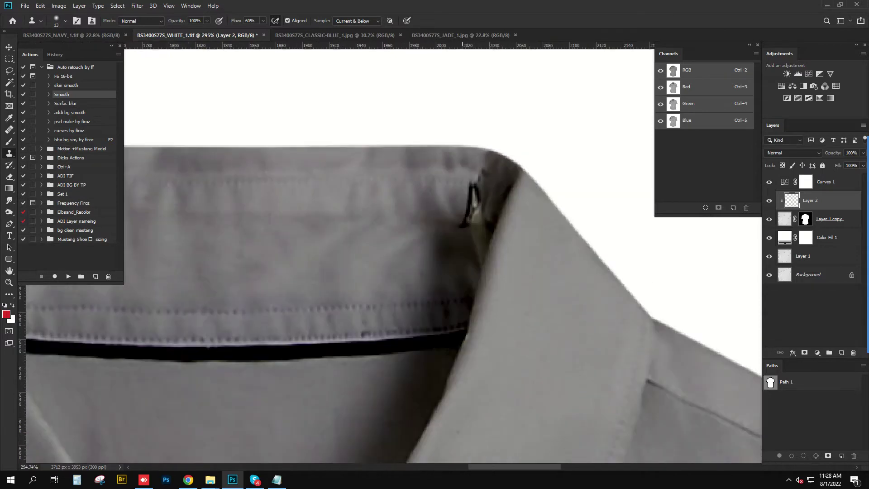
mouse_move(475, 174)
left_mouse_down()
mouse_move(468, 202)
mouse_move(459, 195)
mouse_move(464, 224)
left_mouse_up()
left_click_drag(487, 177, 485, 217)
left_click_drag(491, 159, 491, 229)
left_click_drag(498, 181, 502, 203)
mouse_move(496, 154)
left_mouse_down()
mouse_move(511, 186)
mouse_move(491, 240)
mouse_move(466, 231)
left_mouse_up()
Set the Clone Stamp to 5% flow with a brush of about 44 px
right_click(388, 237, "alt")
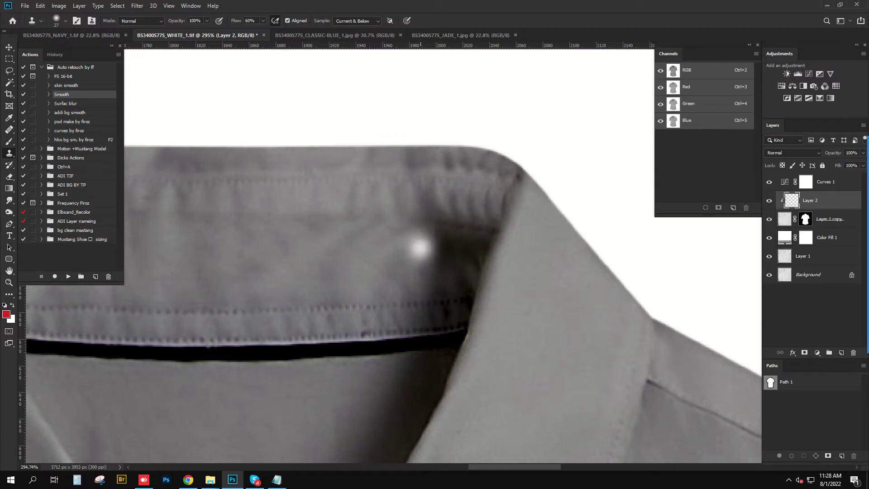
key("shift+0")
key("shift+5")
left_click_drag(418, 245, 417, 233)
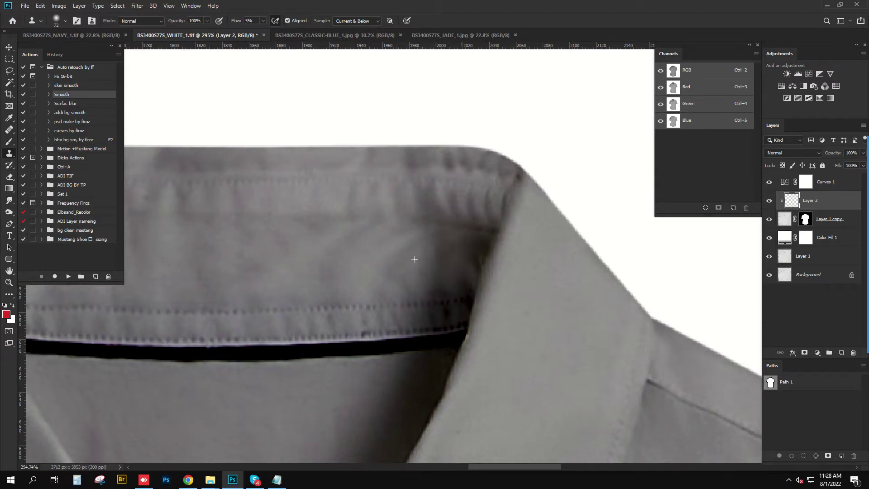
left_click_drag(450, 246, 445, 246)
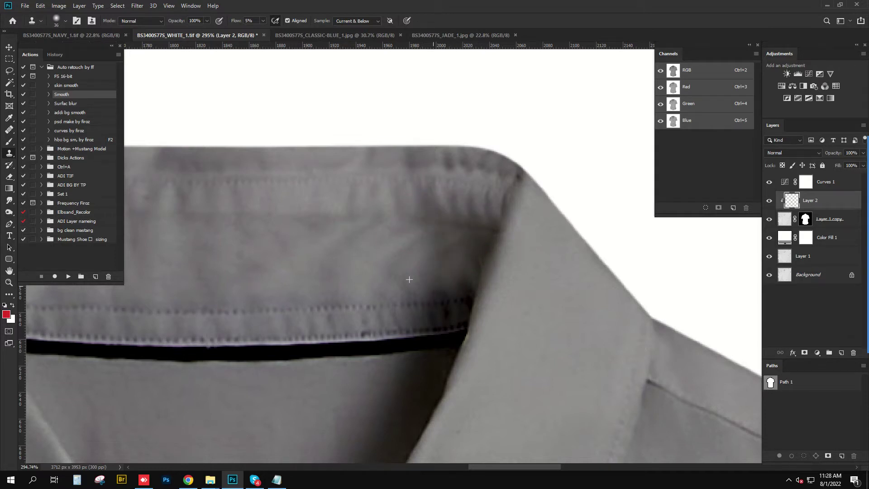
Toggle the retouch layer to compare, then erase part of the earlier cloning on the collar tip
scroll(498, 226, "down", 5)
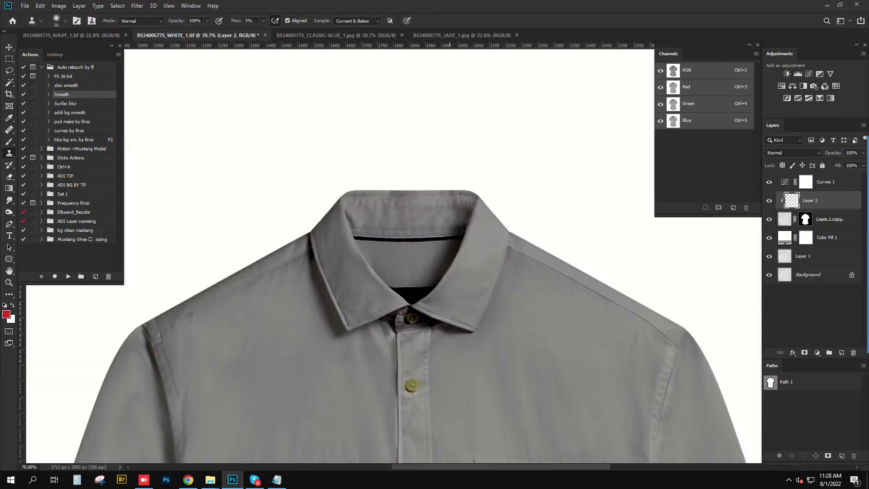
scroll(498, 226, "up", 7)
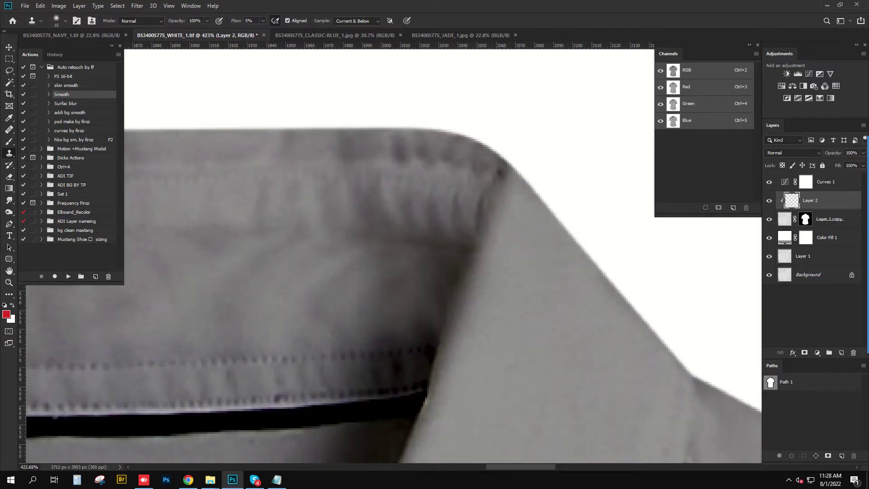
left_click(769, 200)
left_click(769, 200)
key("e")
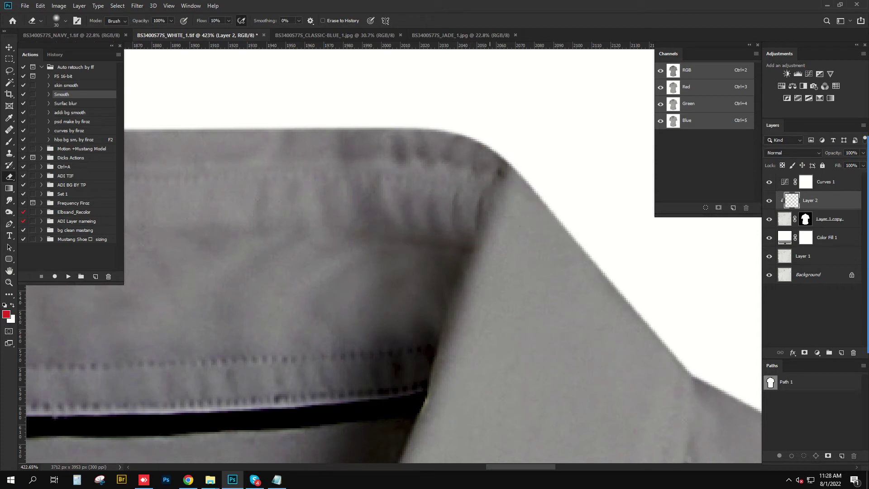
left_click_drag(521, 240, 510, 241)
key("s")
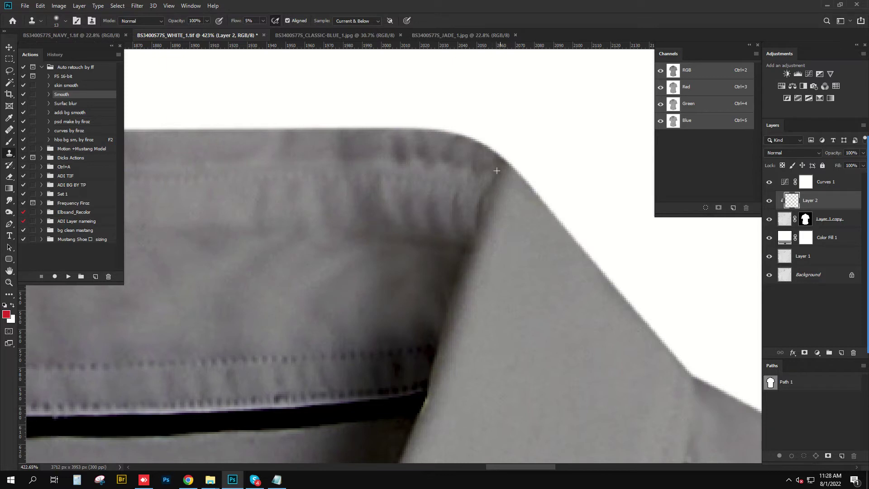
scroll(508, 164, "down", 5)
Remove the Curves 1 adjustment and hide the retouch layer to check the stray thread
left_click_drag(399, 188, 364, 52)
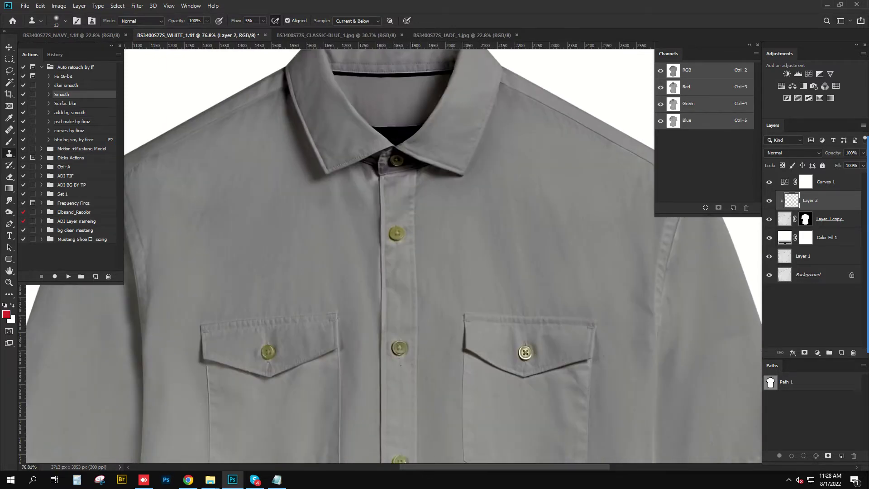
key("ctrl+z")
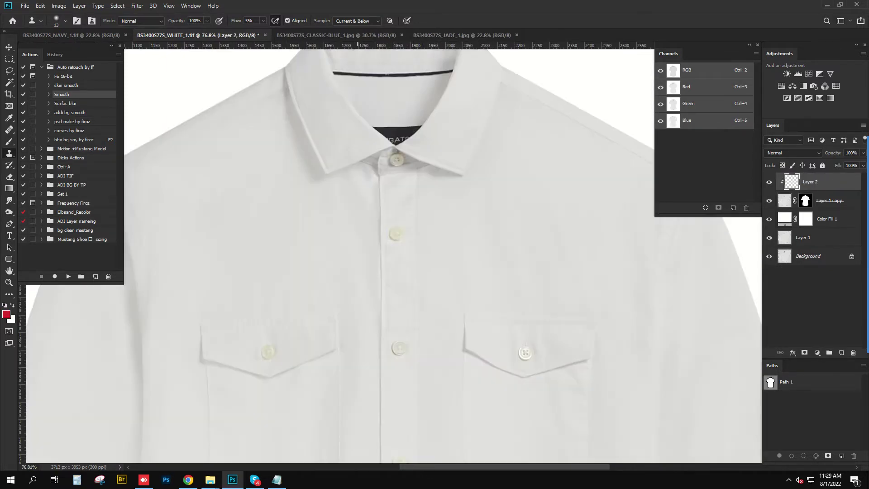
scroll(439, 72, "up", 8)
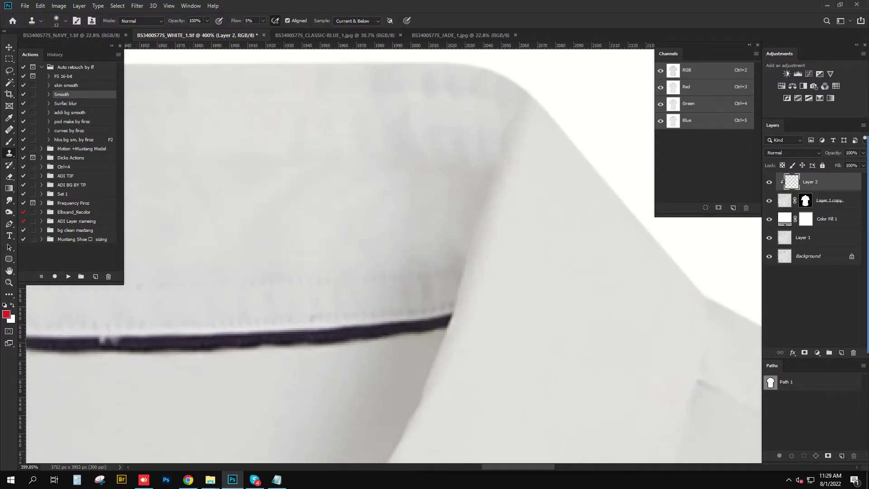
key("ctrl+comma")
key("ctrl+comma")
key("ctrl+comma")
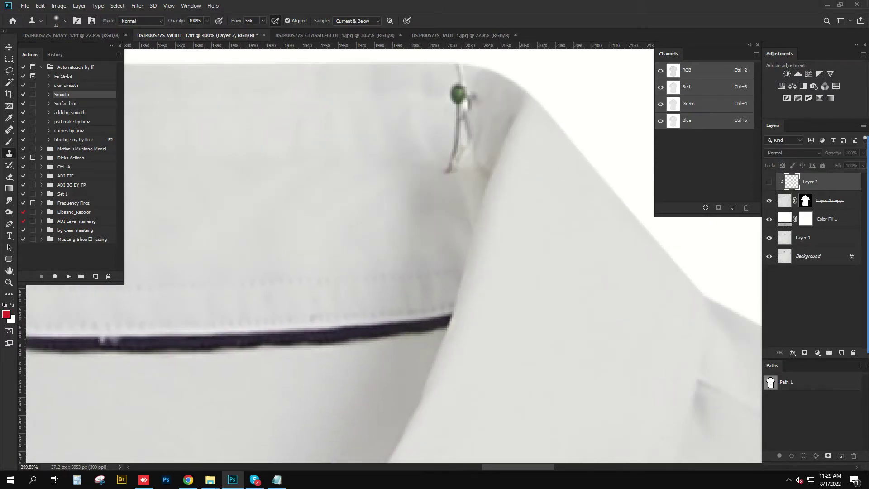
Trace a path along the collar's inner fold and turn it into a feathered selection
key("p")
left_click_drag(499, 334, 462, 350)
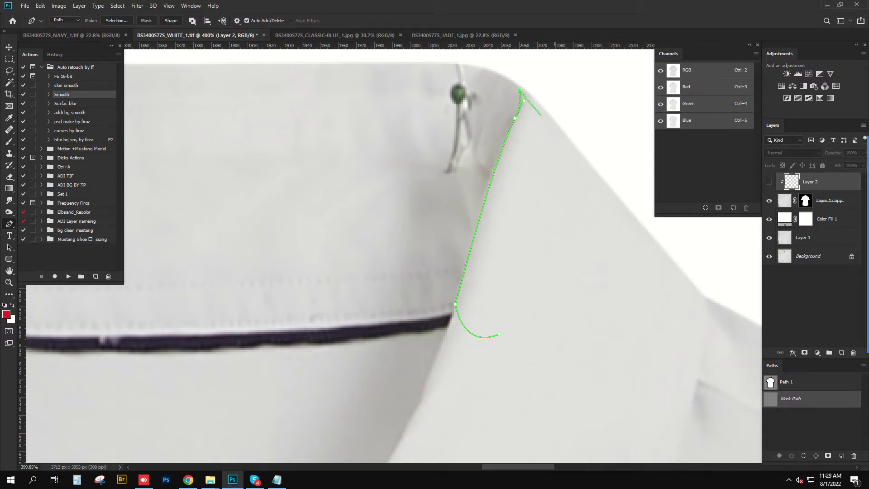
key("ctrl+Return")
key("shift+F6")
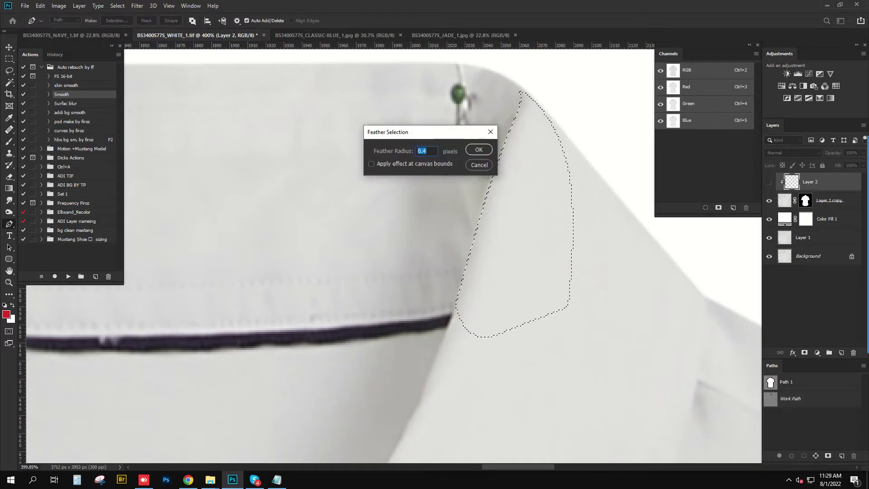
key("Return")
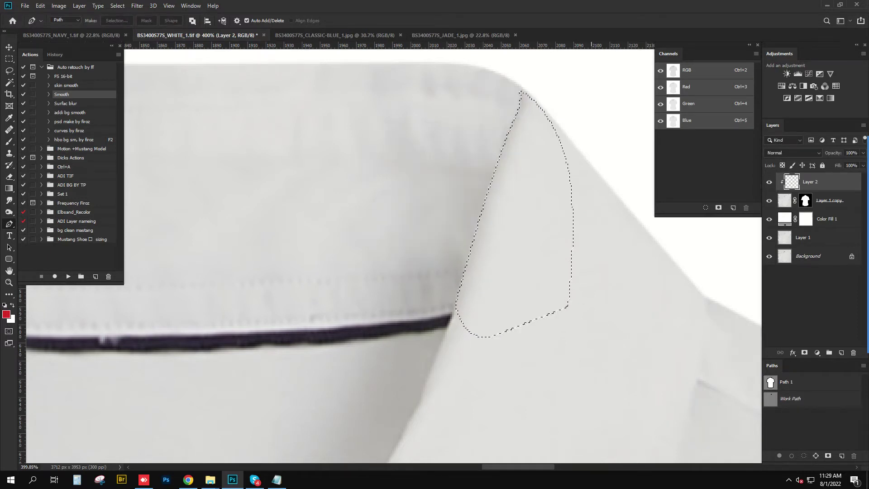
Deselect the collar fold and delete Layer 2
key("ctrl+d")
key("ctrl+0")
scroll(588, 253, "up", 5, "alt")
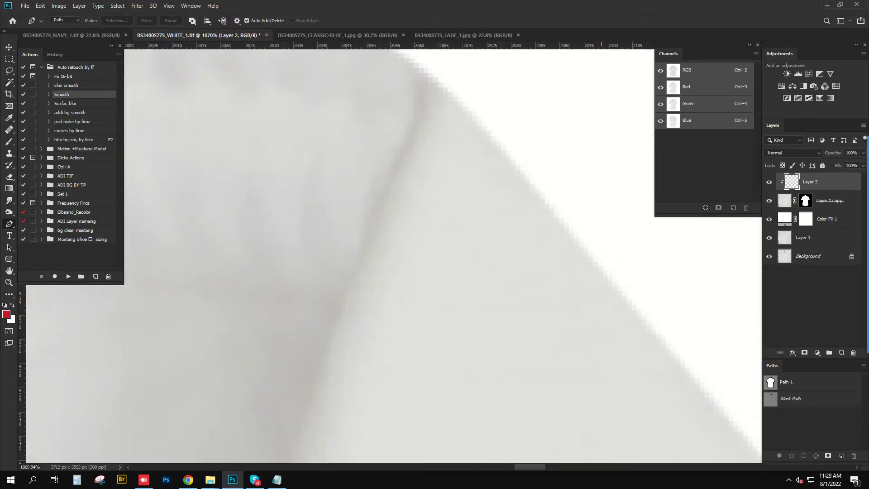
key("Delete")
scroll(552, 181, "down", 4)
key("s")
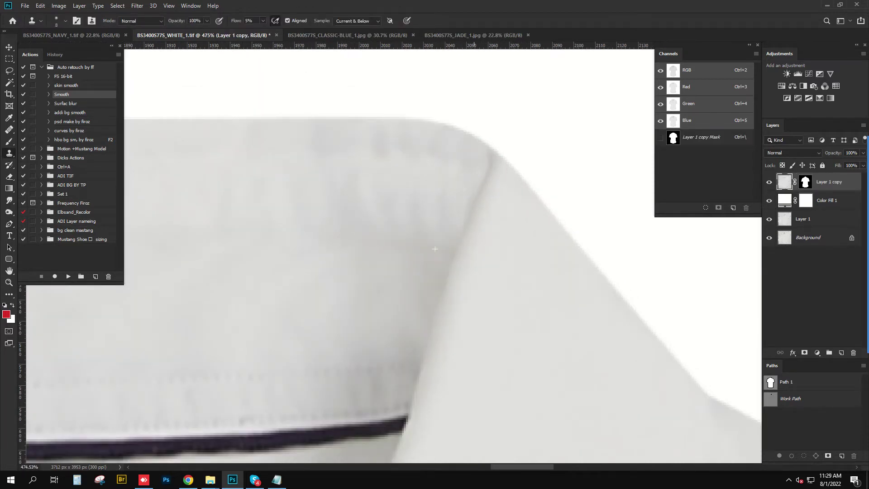
Resize the Clone Stamp brush to clean the neck-tape edge inside the collar
scroll(435, 248, "down", 3)
scroll(435, 249, "down", 1)
scroll(435, 249, "up", 2)
scroll(435, 249, "up", 2)
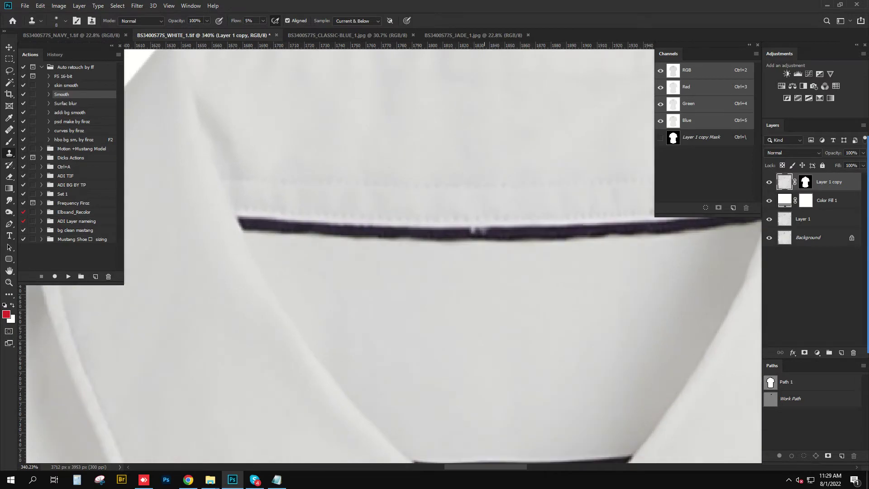
left_click_drag(496, 218, 500, 218)
left_click_drag(484, 229, 479, 228)
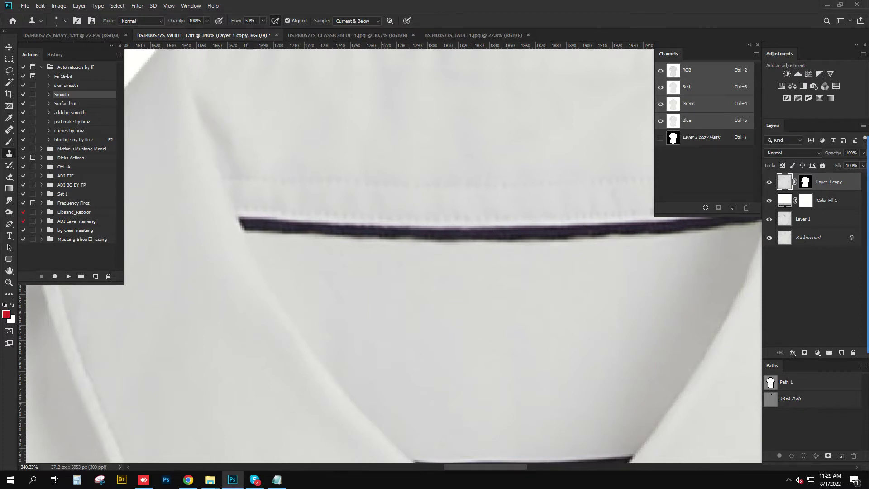
Zoom out, show the rulers, and save the white shirt document
scroll(389, 253, "down", 3)
scroll(389, 253, "down", 3)
scroll(389, 253, "down", 2)
scroll(389, 253, "down", 2)
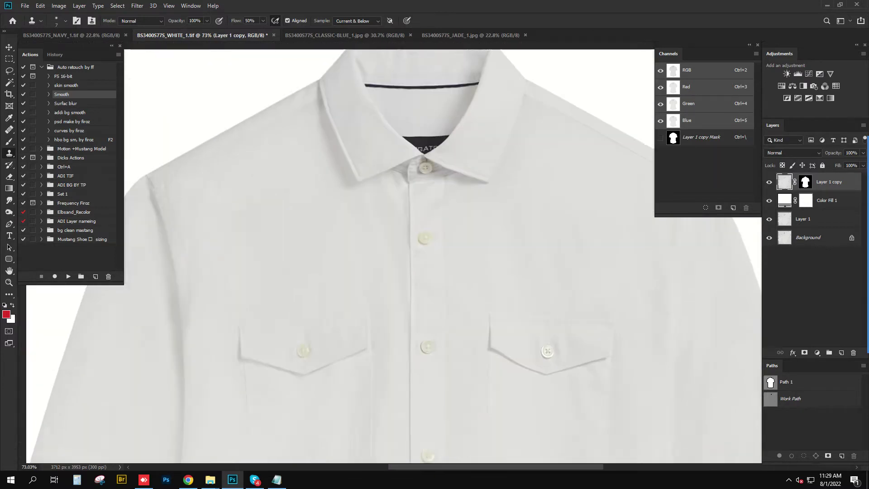
key("ctrl+r")
scroll(389, 254, "down", 2)
scroll(389, 253, "down", 2)
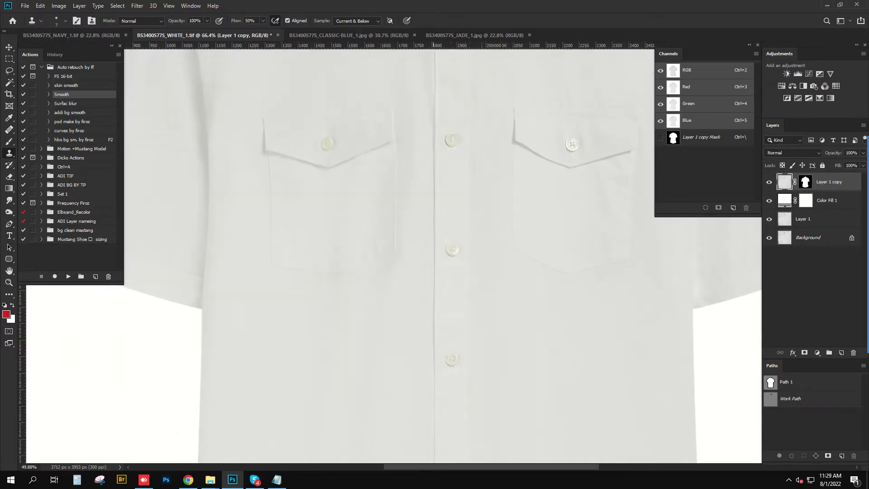
scroll(389, 253, "down", 2)
scroll(389, 254, "down", 2)
key("ctrl+s")
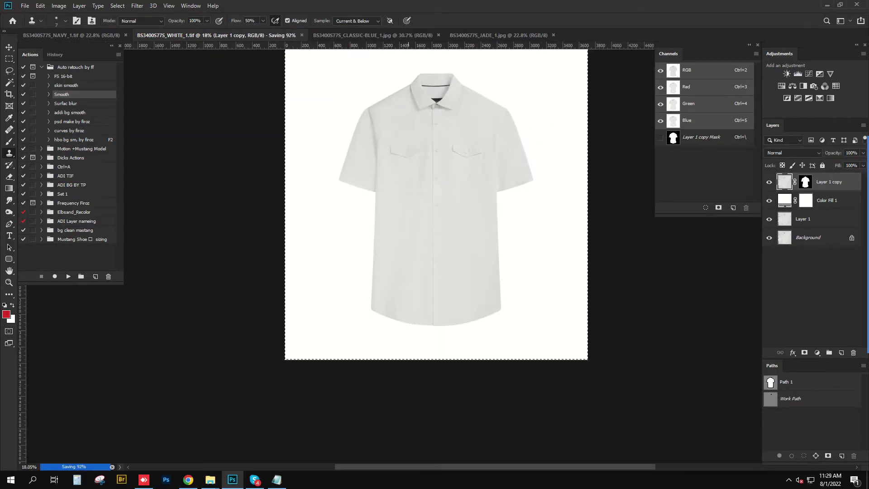
In Liquify, enlarge the Forward Warp brush and push the sleeve fold up and right
key("ctrl+shift+x")
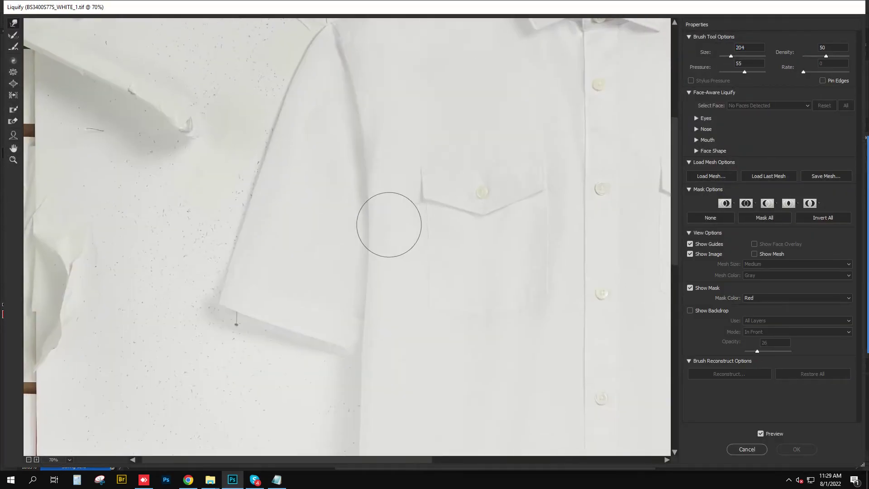
left_click_drag(387, 224, 453, 223)
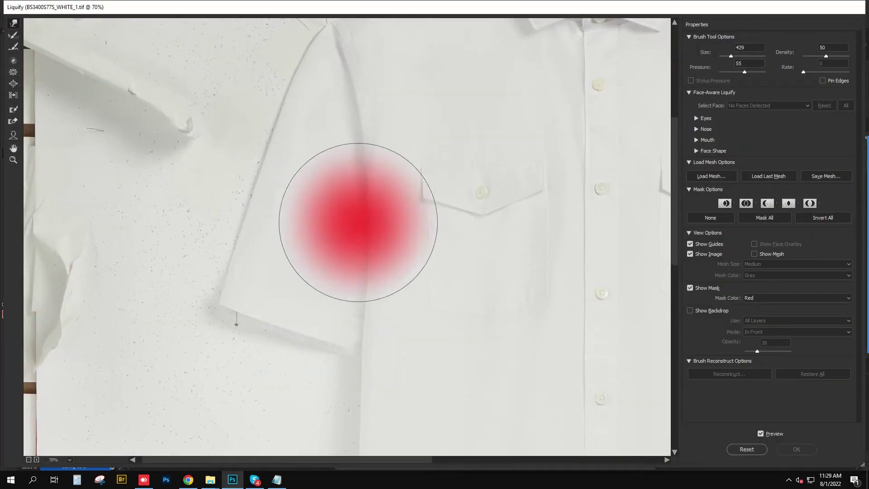
left_click_drag(359, 246, 380, 219)
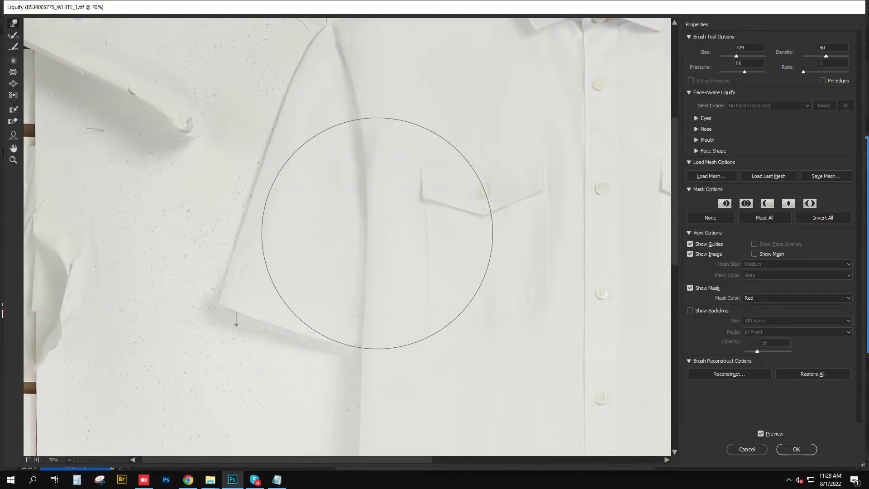
left_click_drag(398, 136, 384, 136)
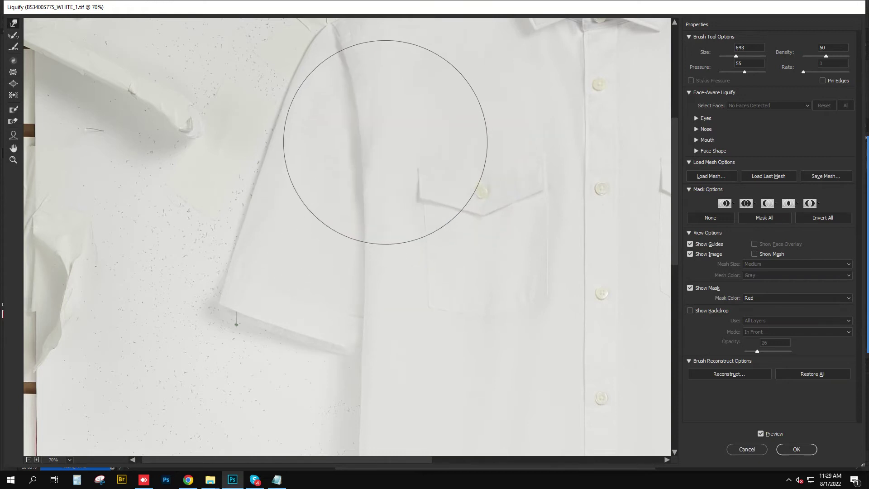
left_click_drag(412, 110, 386, 111)
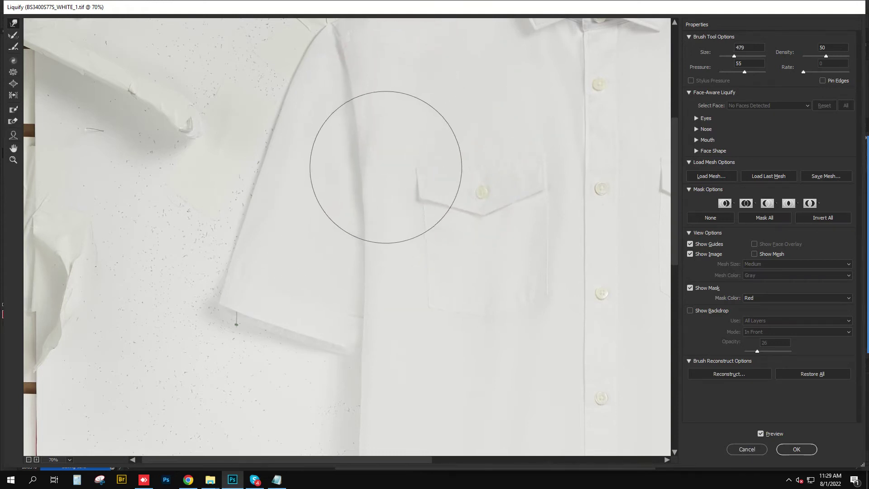
Shrink the warp brush, check the shirt's other side, and apply the Liquify warp
scroll(384, 155, "down", 1)
scroll(353, 194, "down", 1)
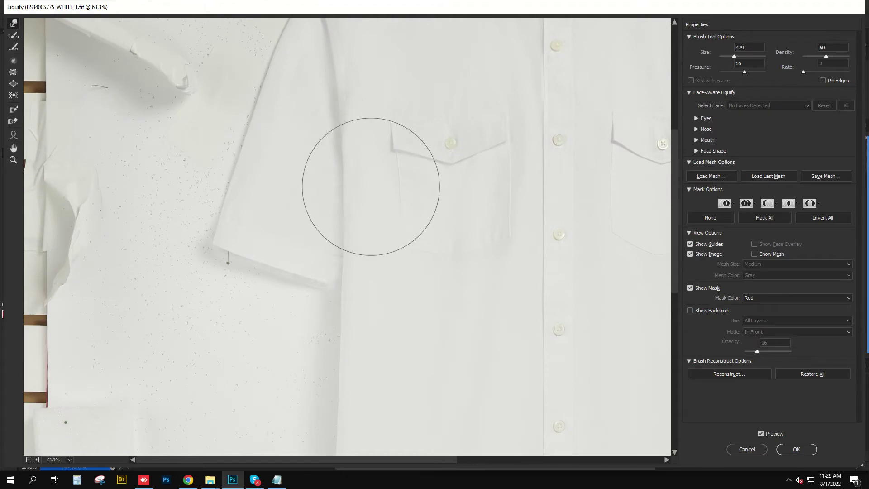
left_click_drag(382, 223, 359, 222)
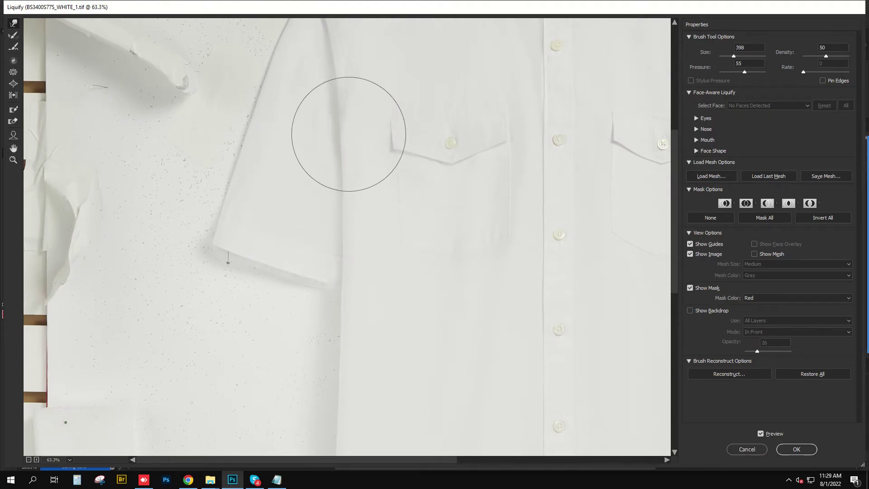
scroll(349, 95, "down", 1)
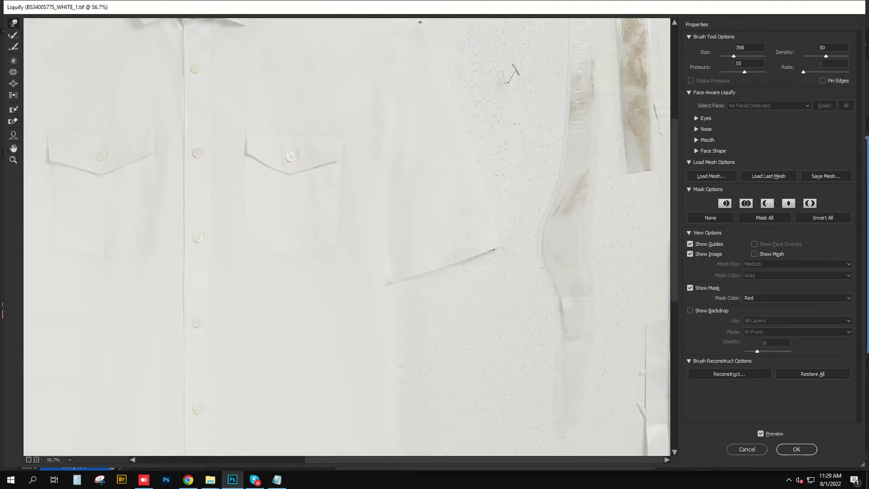
left_click_drag(514, 68, 655, 66)
scroll(346, 237, "down", 3)
scroll(346, 236, "down", 3)
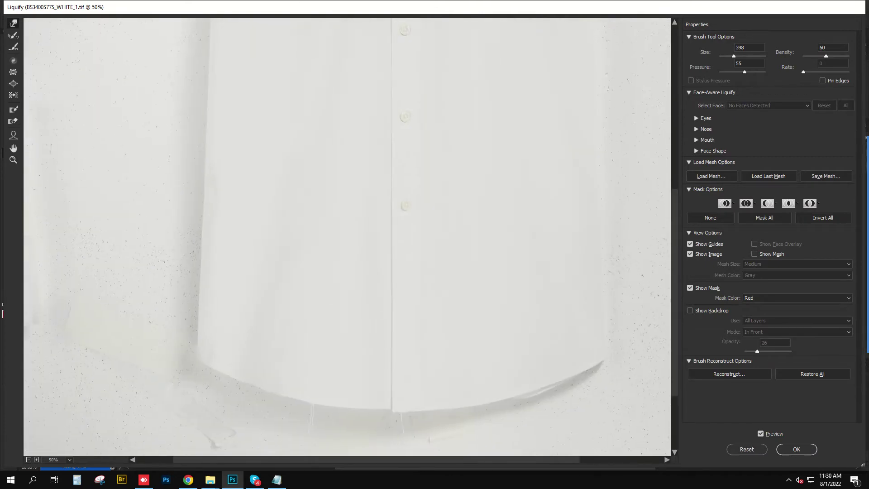
scroll(346, 237, "down", 1)
key("Return")
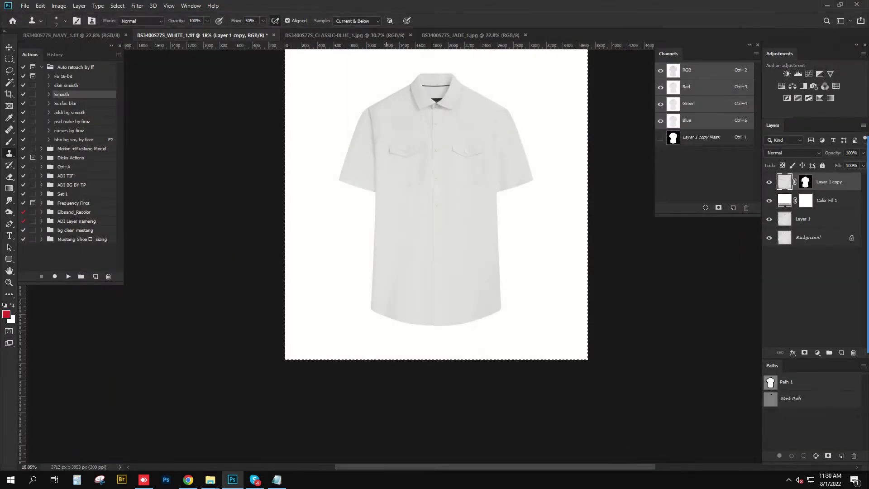
Save the liquified shirt and zoom in on the collar
key("ctrl+0")
key("ctrl+s")
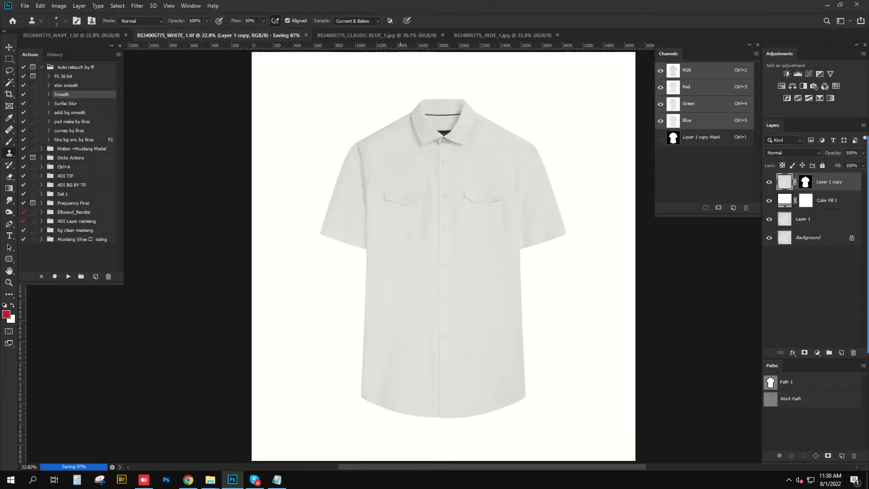
key("p")
scroll(426, 104, "up", 3)
scroll(427, 104, "up", 3)
scroll(426, 103, "up", 3)
scroll(427, 103, "up", 3)
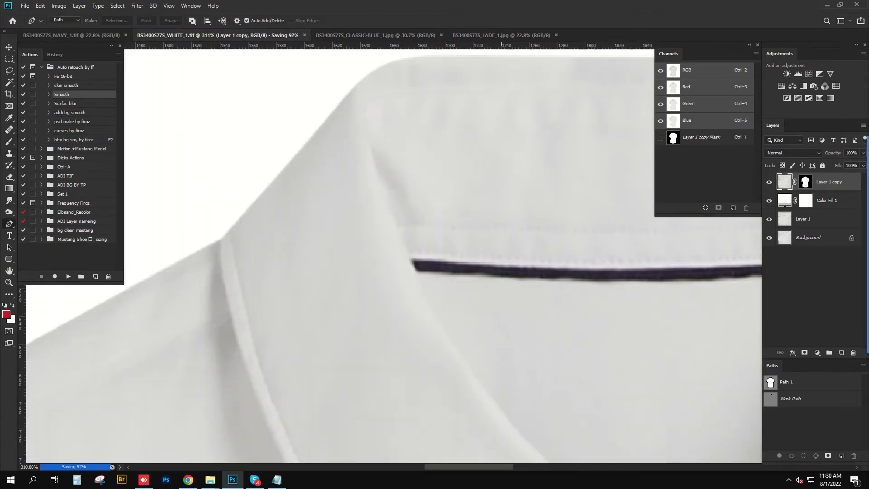
scroll(501, 226, "down", 5)
scroll(407, 226, "up", 5)
scroll(353, 227, "up", 1)
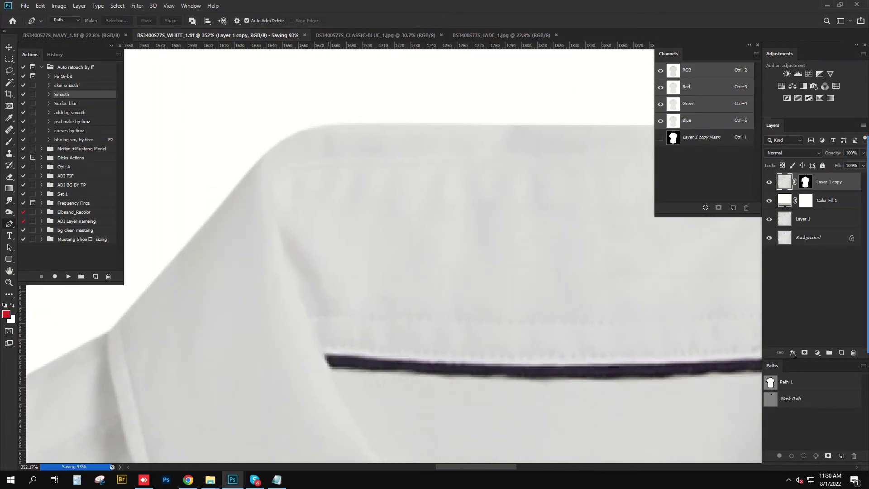
Use the Patch tool on a collar blemish and replace the mark on the upper collar band
key("j")
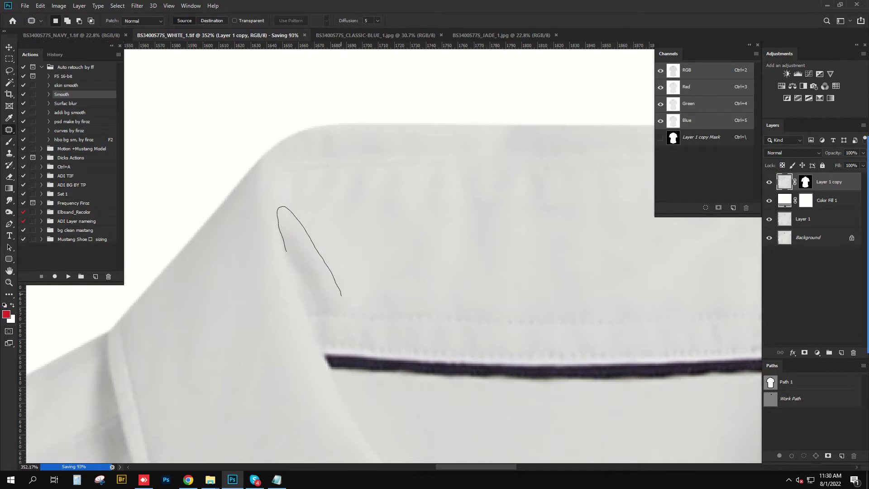
left_click_drag(286, 250, 300, 221)
key("ctrl+d")
scroll(392, 266, "down", 3)
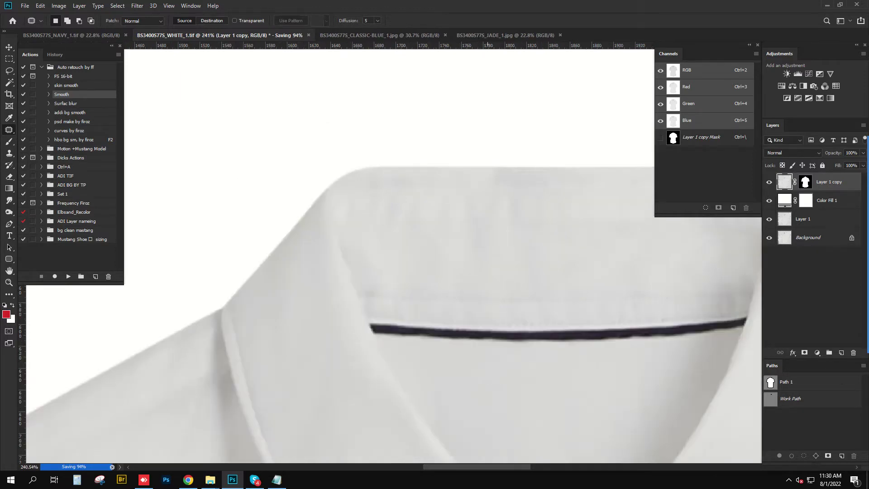
scroll(392, 266, "up", 1)
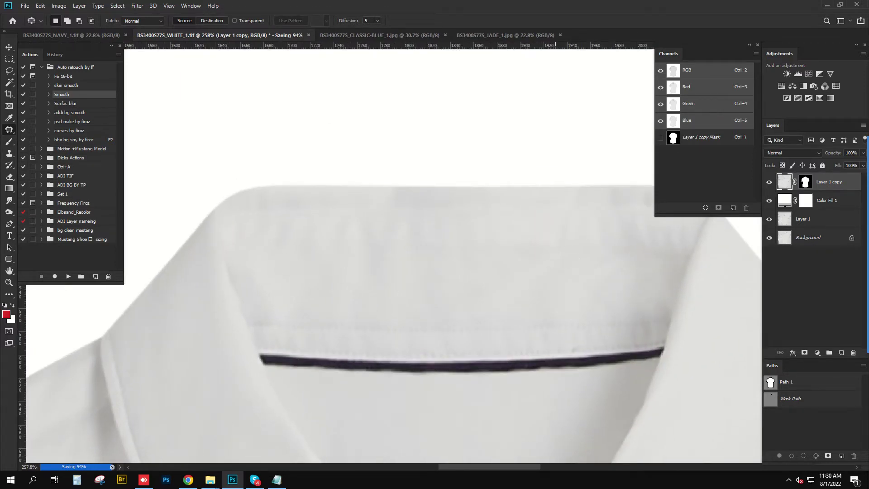
left_click_drag(399, 264, 392, 267)
left_click_drag(674, 265, 547, 246)
key("ctrl+d")
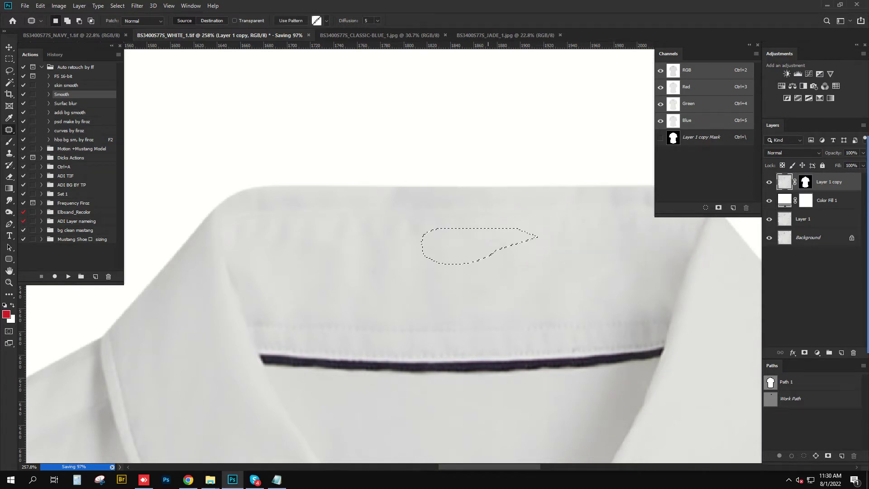
Patch another blemish on the collar band with clean fabric
left_click_drag(292, 296, 384, 280)
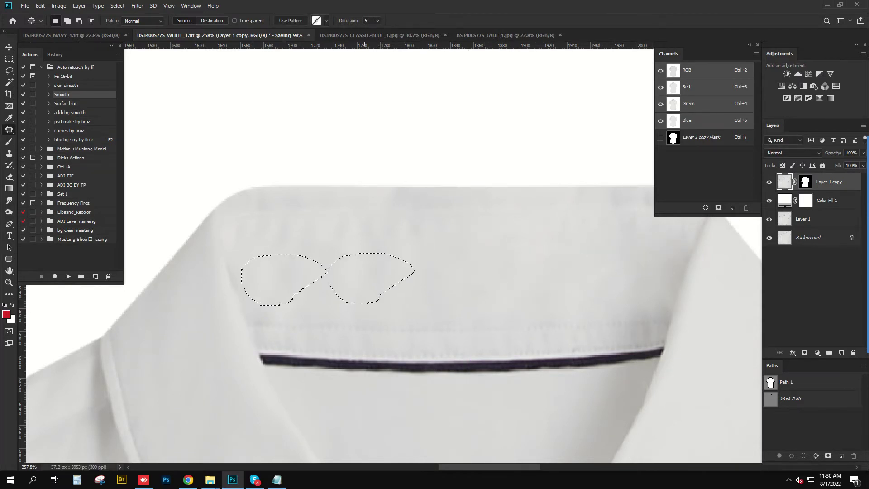
left_click_drag(309, 241, 375, 260)
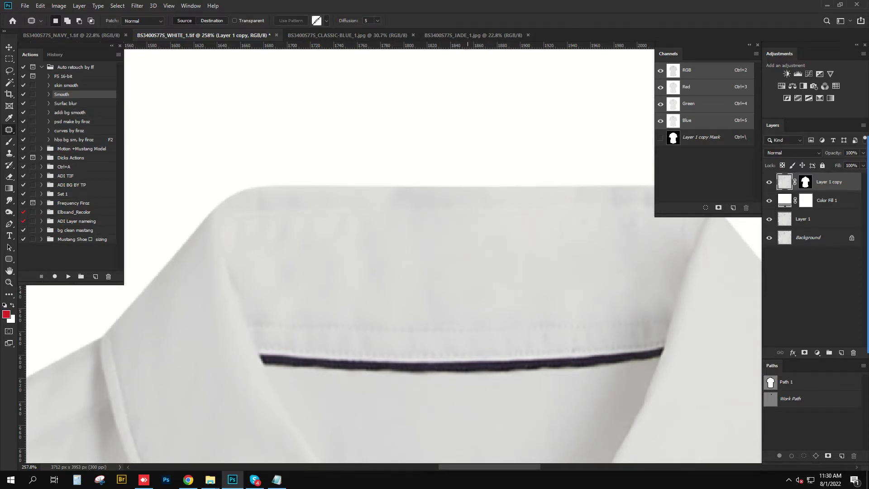
scroll(481, 207, "down", 3)
scroll(480, 207, "down", 2)
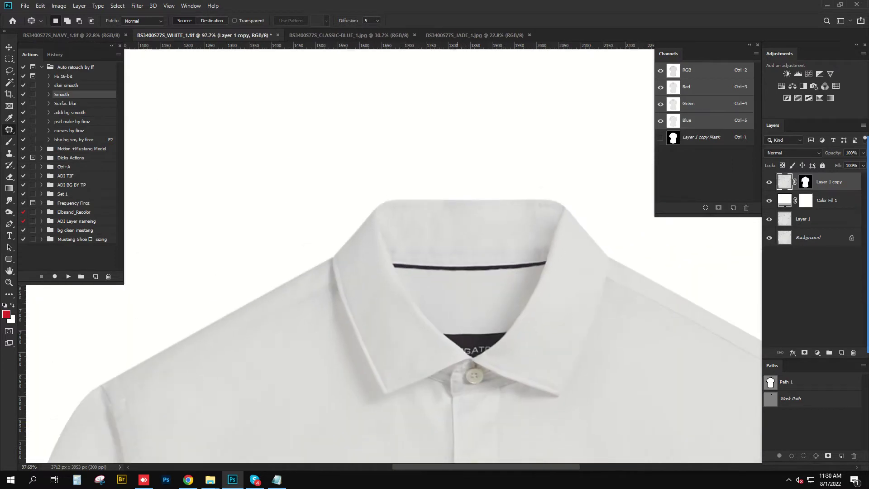
scroll(552, 249, "up", 1)
scroll(552, 250, "up", 3)
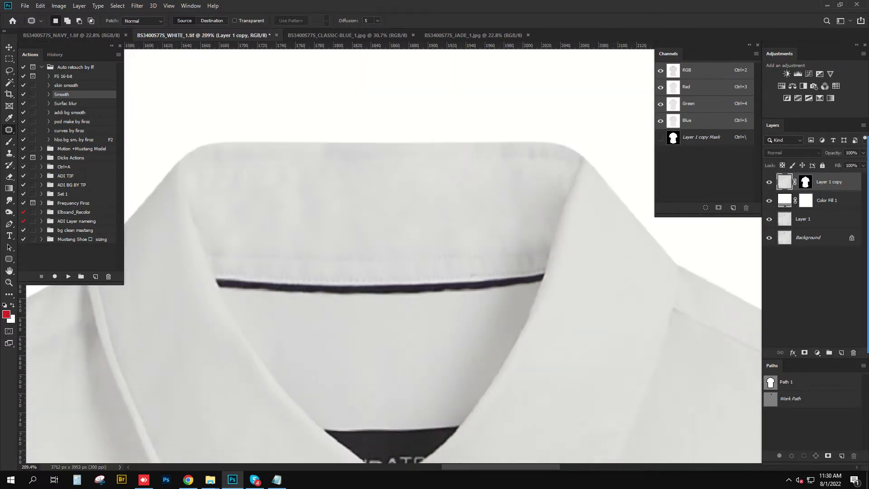
Touch up the collar edge with a smaller Clone Stamp brush and save the white shirt
key("s")
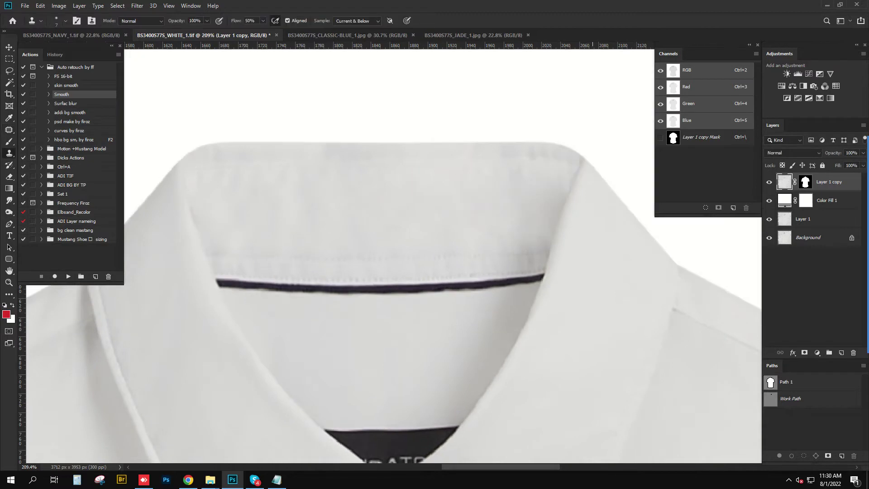
scroll(394, 253, "down", 1)
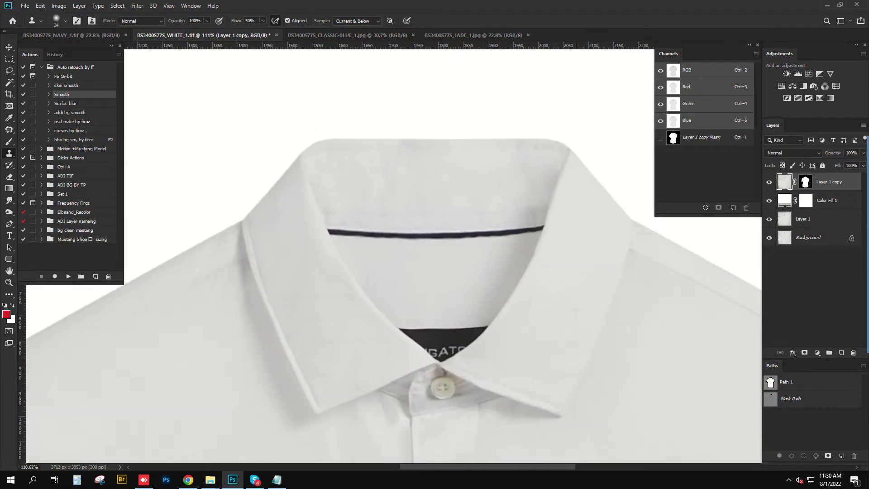
scroll(615, 112, "up", 5)
right_click(526, 209, "alt")
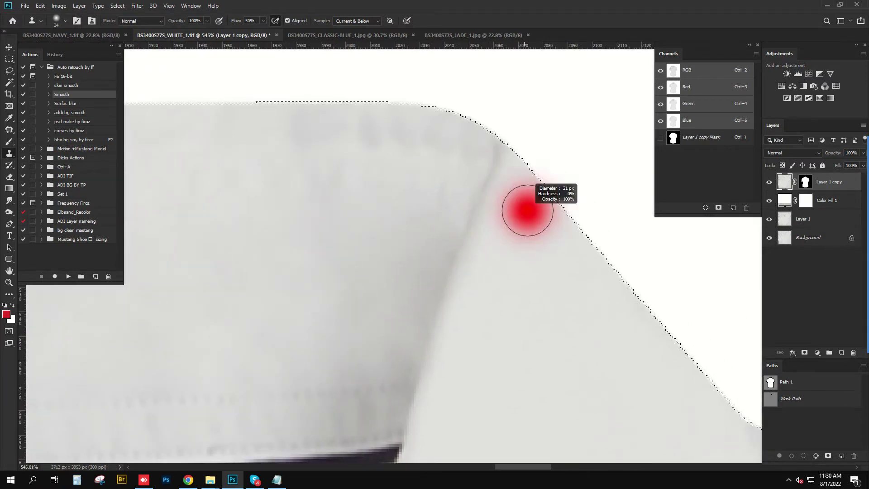
scroll(525, 209, "down", 5)
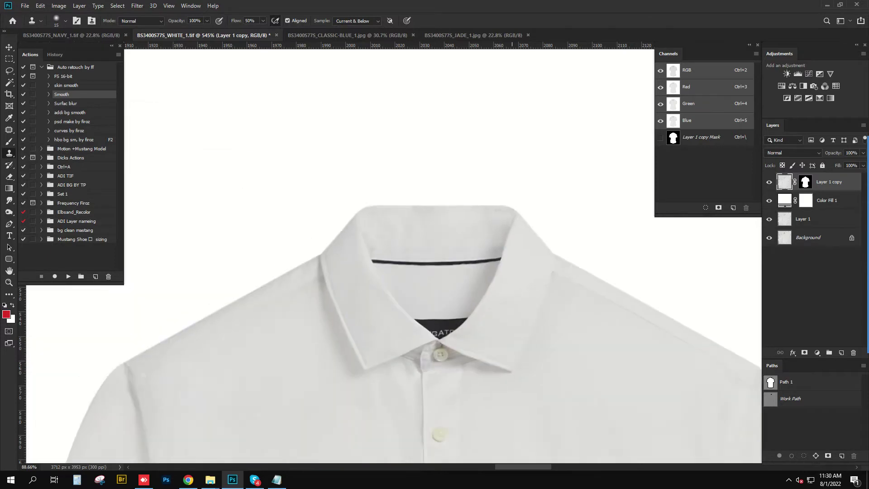
scroll(510, 212, "up", 4)
scroll(525, 210, "down", 5)
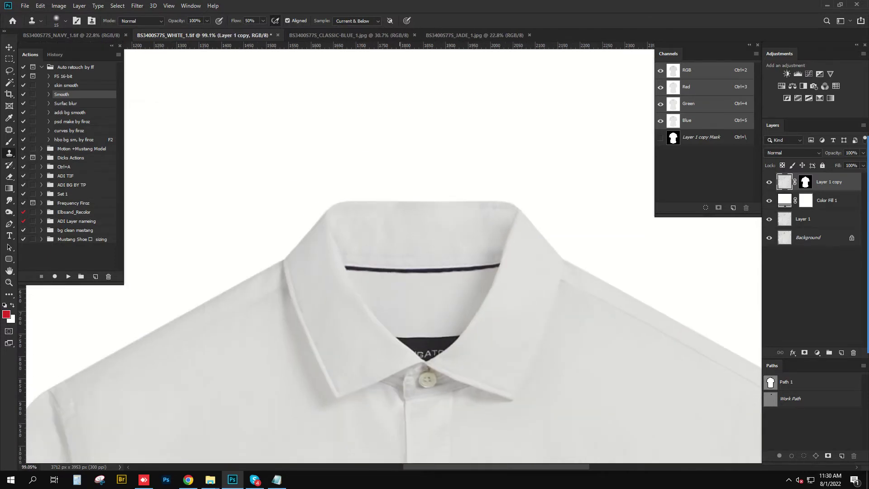
key("ctrl+0")
key("ctrl+s")
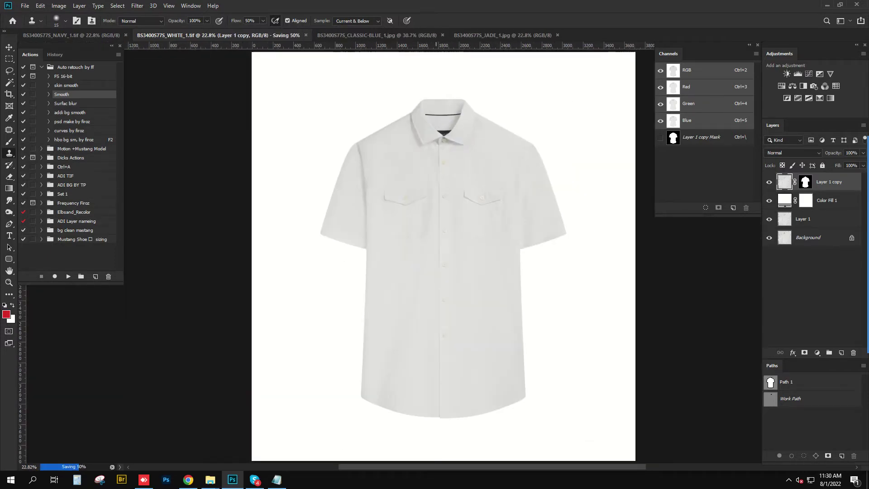
Show the saved Path 1 outline around the whole white shirt
key("p")
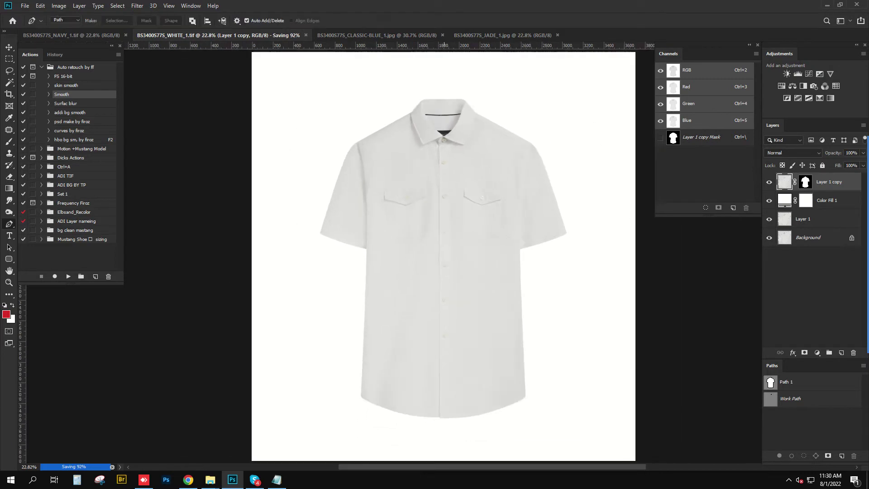
scroll(452, 407, "up", 5)
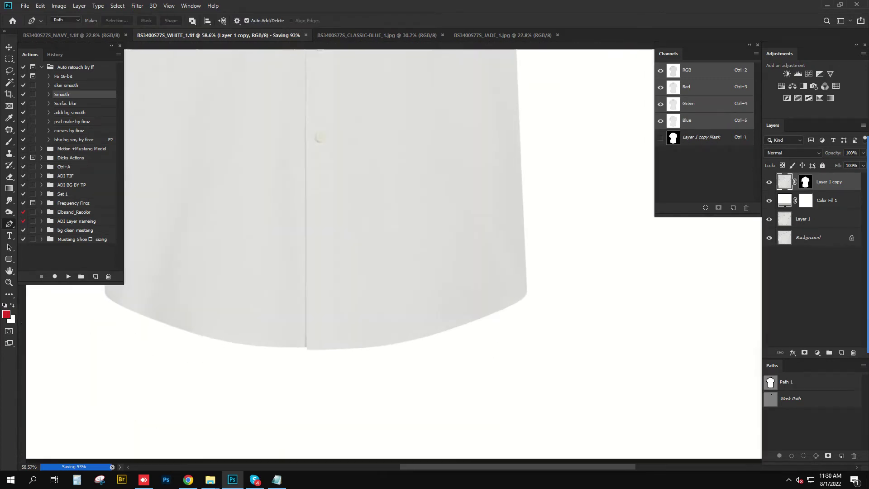
scroll(484, 322, "up", 1)
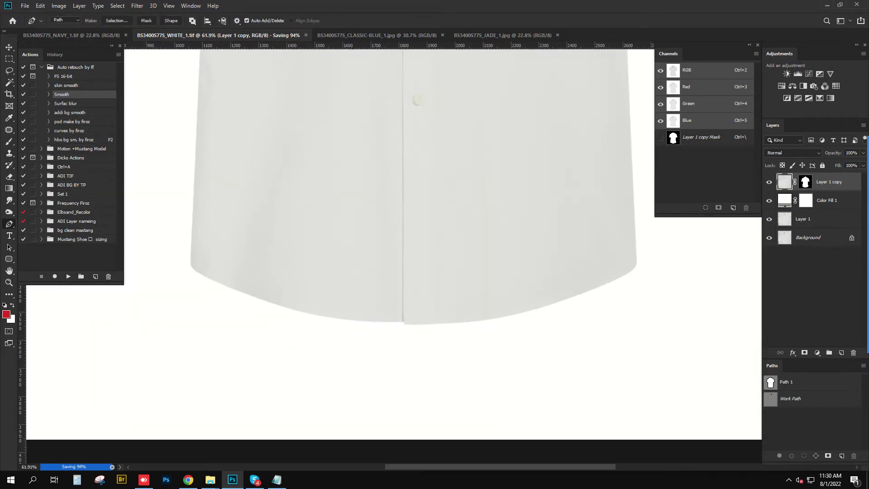
key("ctrl+0")
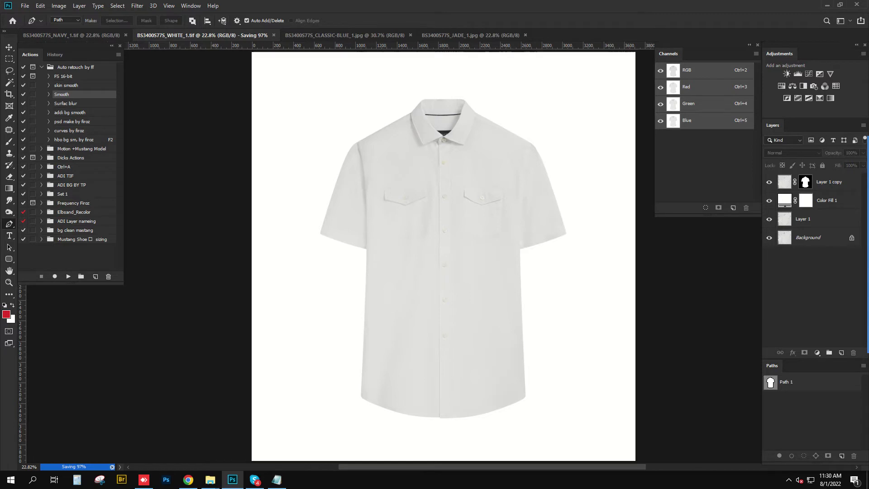
left_click(786, 382)
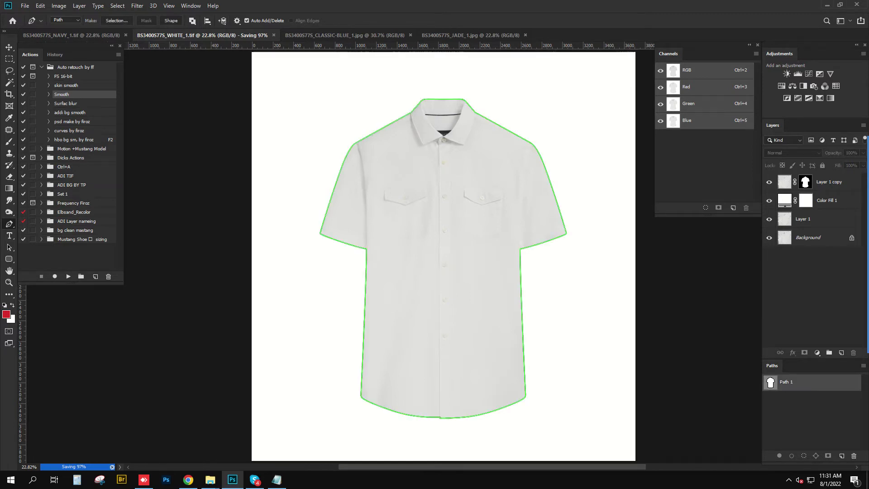
Switch to the blue shirt document and duplicate its background layer
key("ctrl+Tab")
key("ctrl+0")
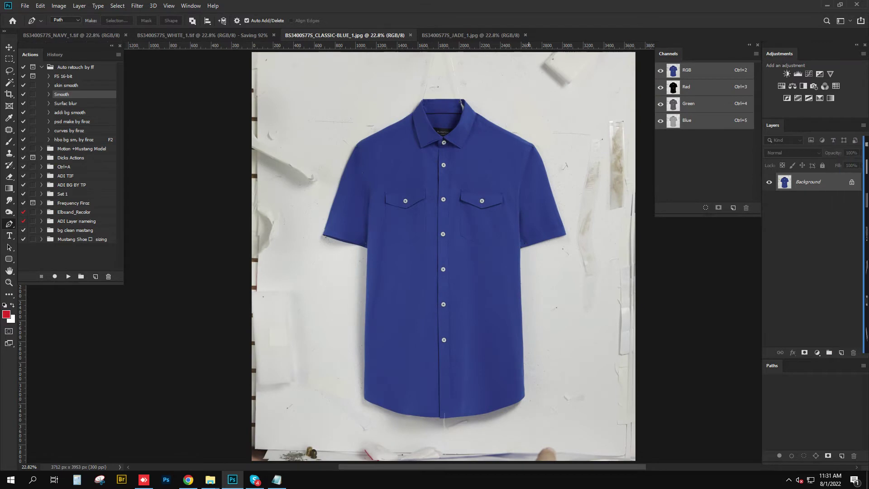
key("ctrl+j")
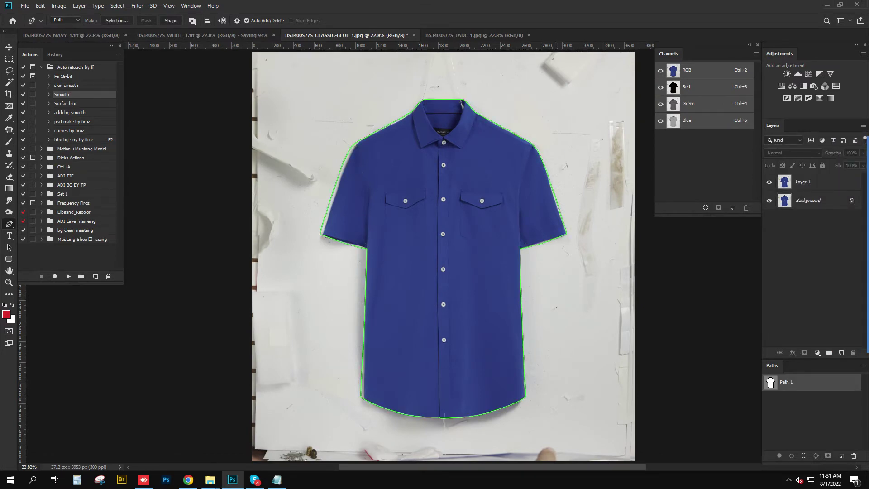
Fill a new layer with red outside the Path 1 outline at 40% opacity
key("ctrl+Return")
key("ctrl+shift+i")
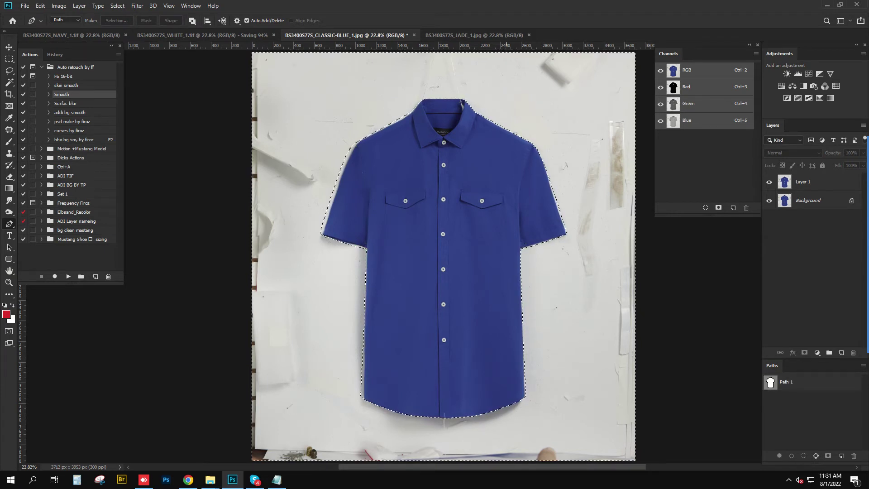
key("ctrl+shift+alt+n")
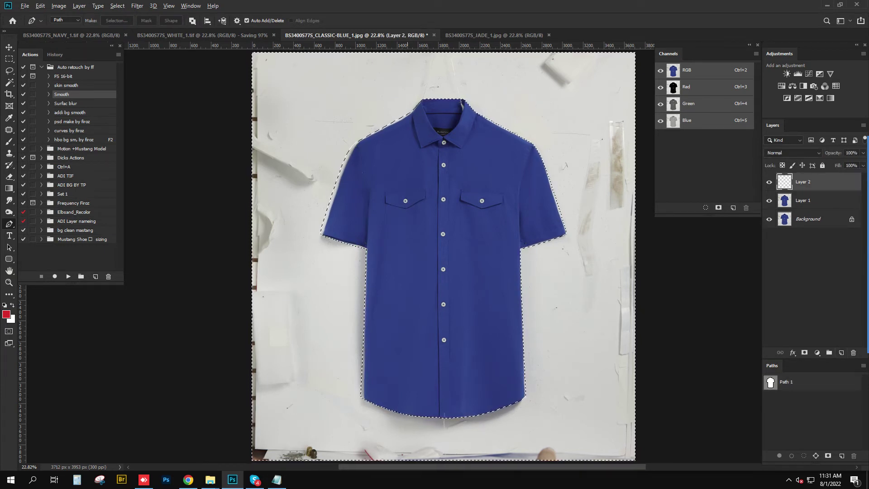
key("alt+BackSpace")
key("v")
key("4")
key("ctrl+d")
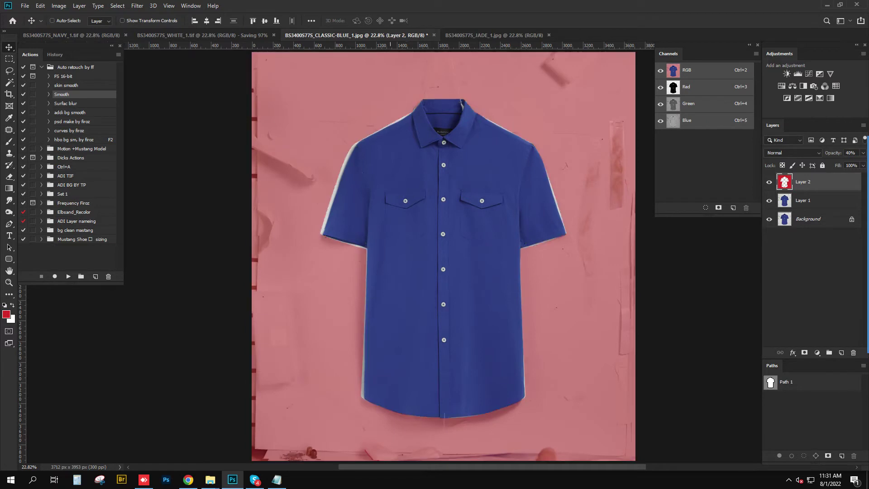
Select the whole duplicated shirt layer and open it in Liquify
key("p")
key("alt+bracketleft")
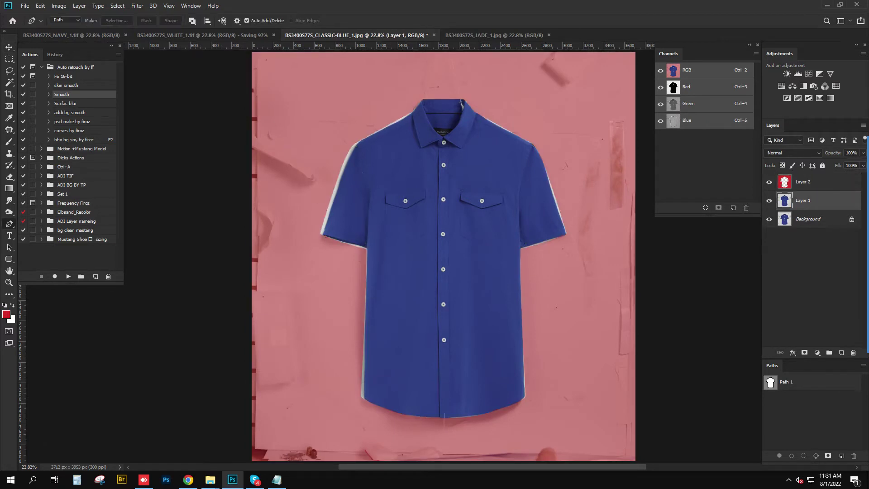
key("ctrl+a")
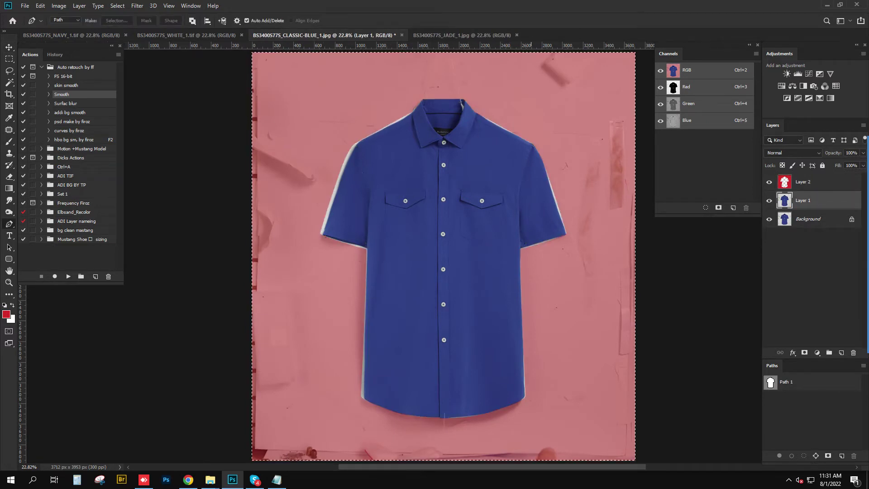
key("ctrl+shift+x")
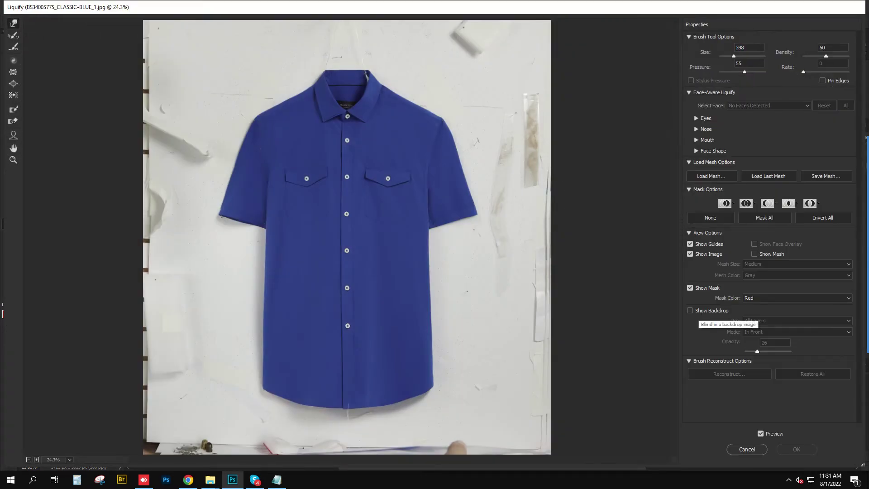
Show Layer 2 as the Liquify backdrop and raise its opacity
left_click(690, 311)
left_click(797, 321)
left_click(769, 337)
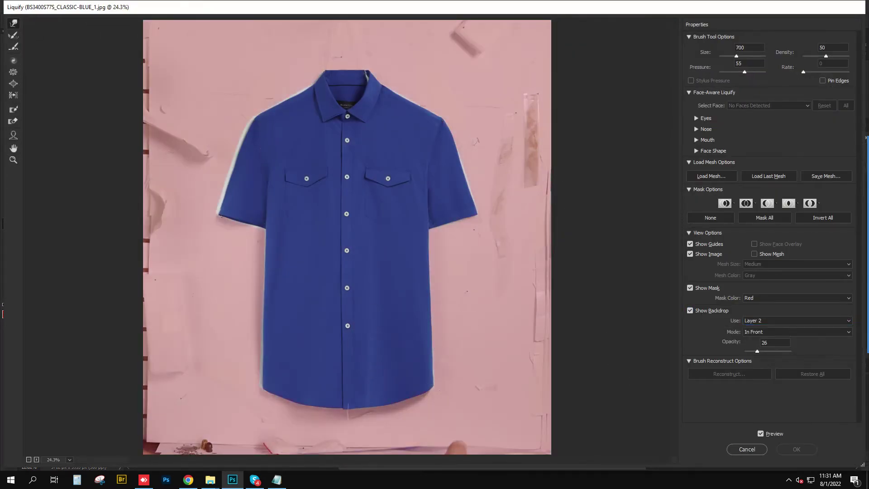
left_click_drag(757, 350, 766, 351)
Zoom in and Forward Warp the sleeve edge toward the red outline
key("ctrl+plus")
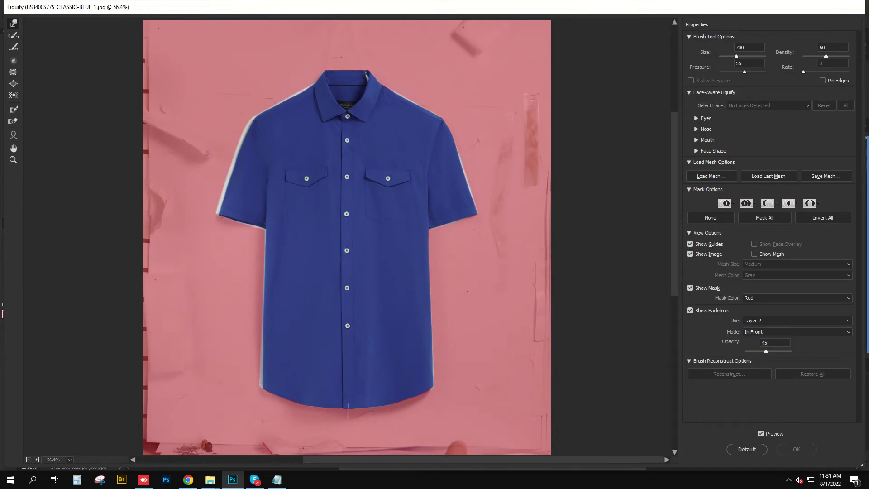
scroll(359, 271, "up", 3)
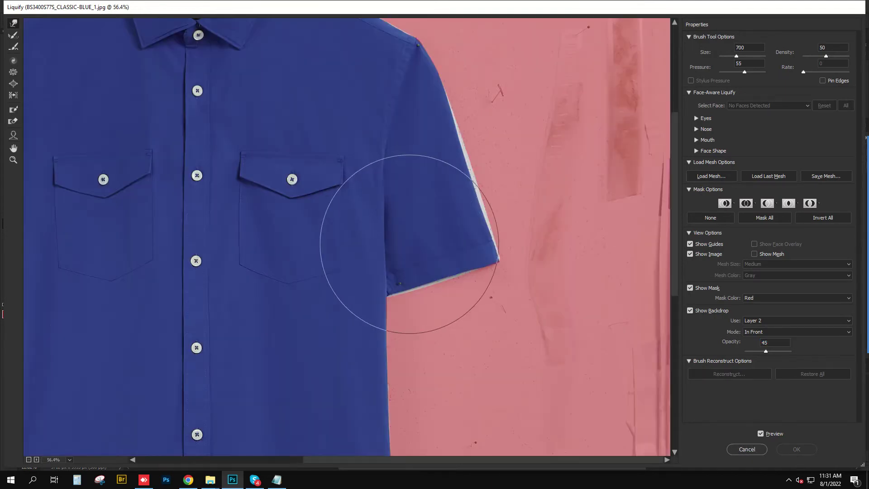
scroll(379, 252, "up", 1)
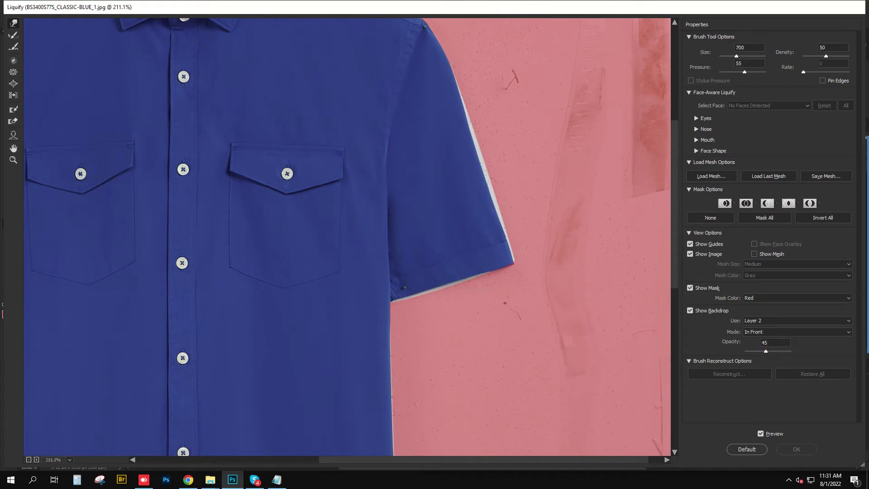
scroll(403, 271, "up", 5)
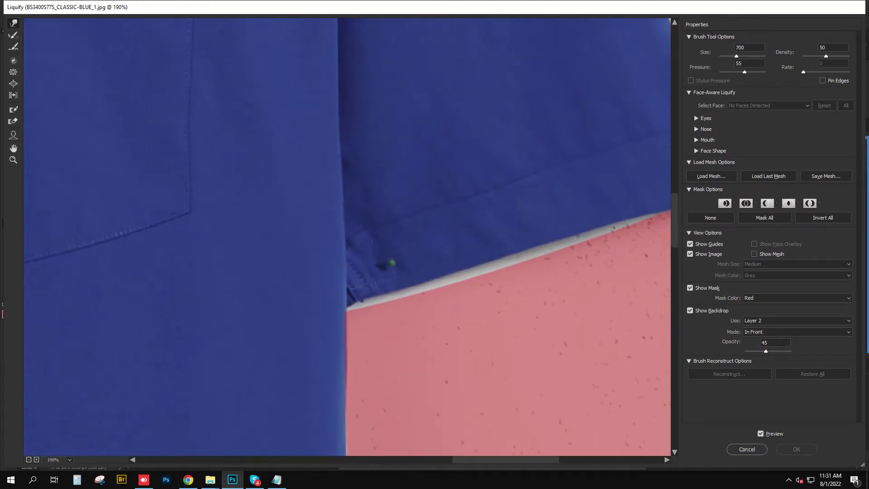
key("bracketleft")
key("bracketleft")
key("bracketleft")
key("bracketright")
key("bracketright")
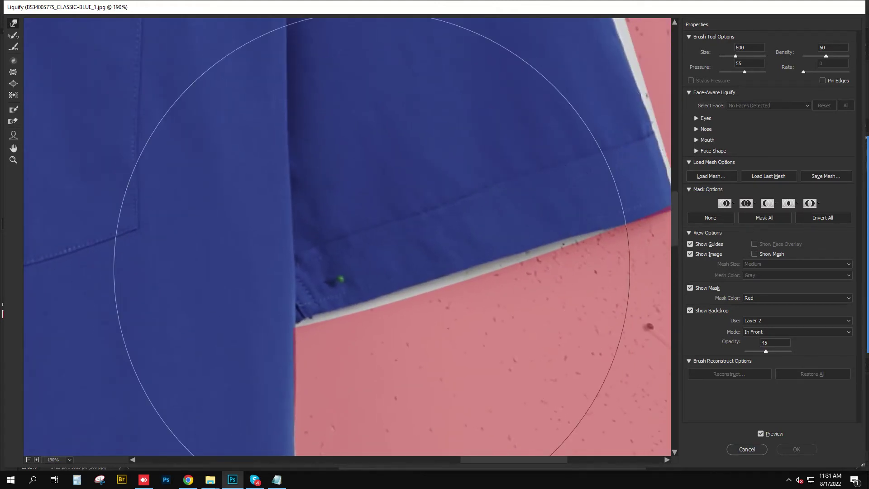
left_click_drag(366, 254, 375, 260)
key("bracketleft")
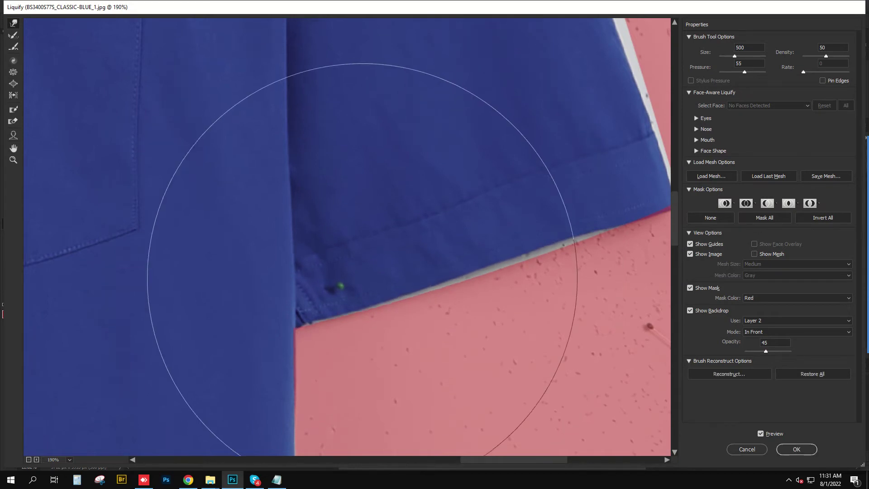
key("bracketleft")
key("bracketleft")
scroll(345, 292, "up", 1)
key("bracketleft")
key("bracketleft")
key("bracketleft")
scroll(345, 293, "up", 2)
scroll(300, 291, "down", 2)
scroll(323, 252, "down", 2)
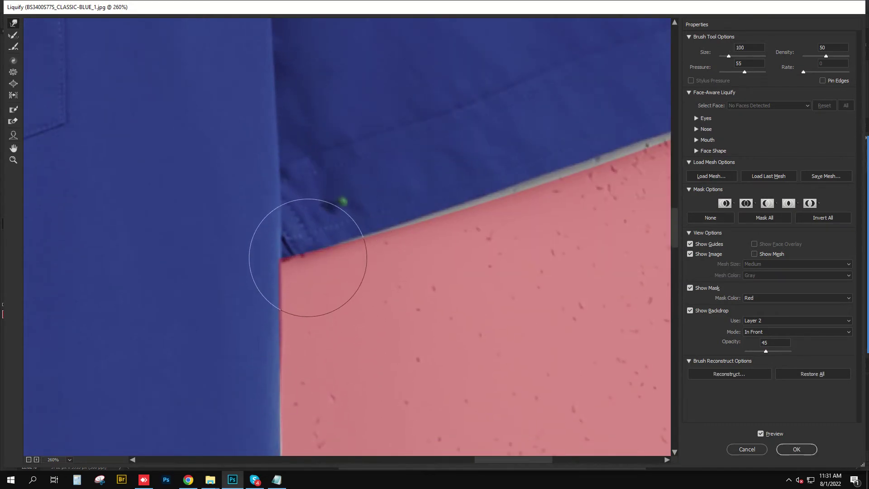
key("bracketright")
key("bracketright")
key("bracketright")
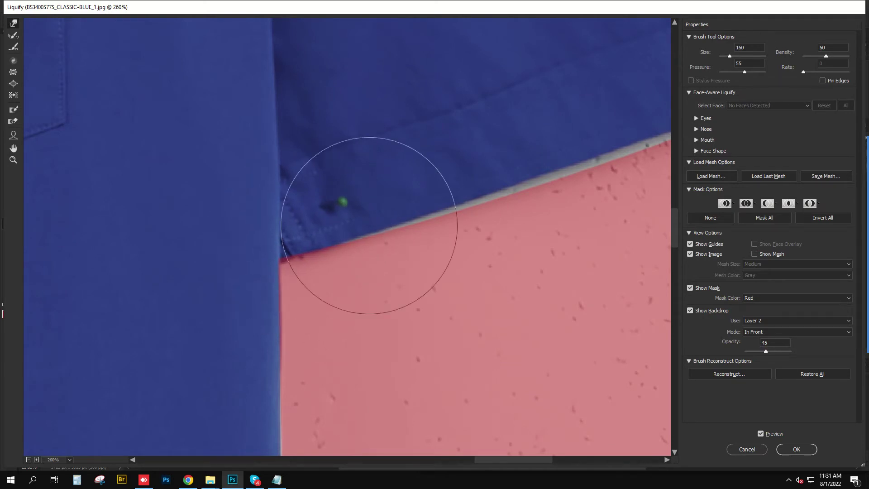
left_click_drag(345, 191, 254, 223)
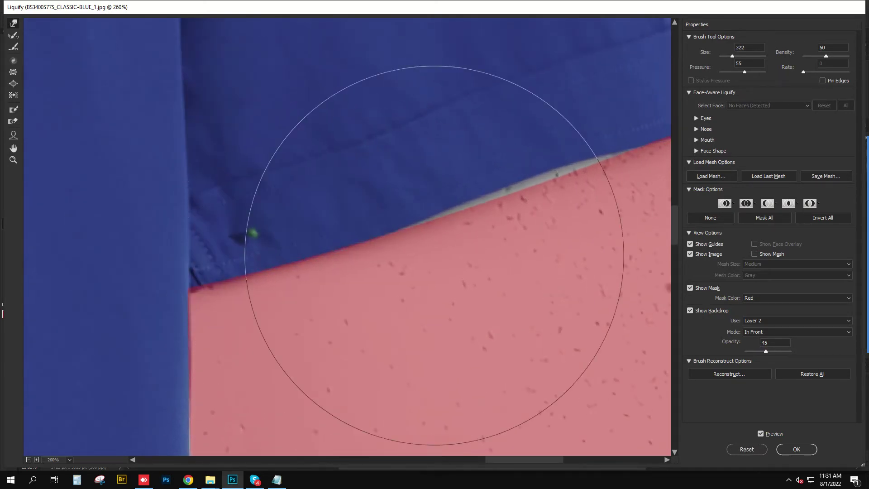
left_click_drag(437, 247, 201, 332)
mouse_move(290, 195)
left_mouse_down()
mouse_move(339, 194)
mouse_move(269, 194)
left_mouse_up()
key("bracketright")
key("bracketright")
key("bracketright")
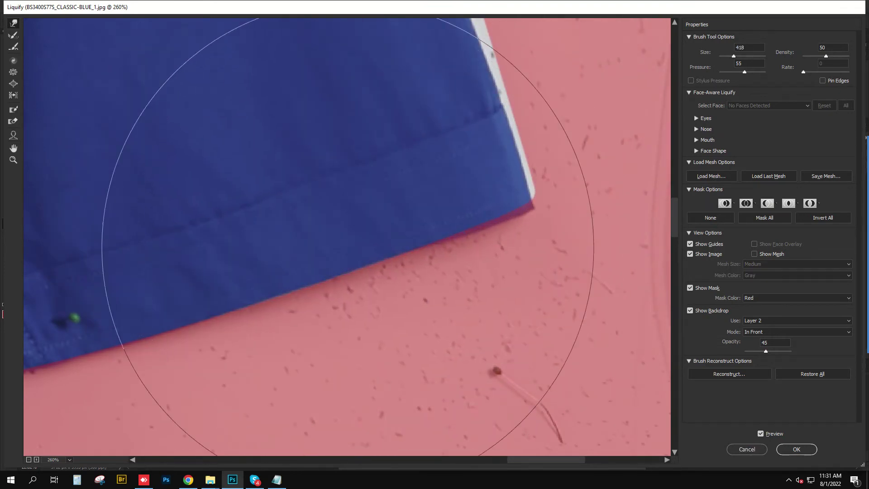
Warp the bottom hem and its corner outward toward the red guide
left_click_drag(356, 254, 265, 269)
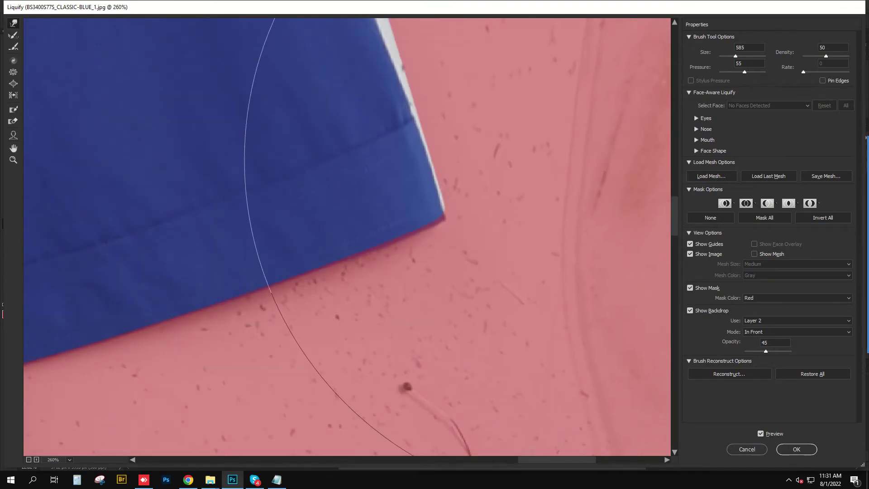
key("bracketright")
key("bracketright")
key("bracketright")
left_click_drag(598, 143, 538, 113)
key("bracketleft")
key("bracketleft")
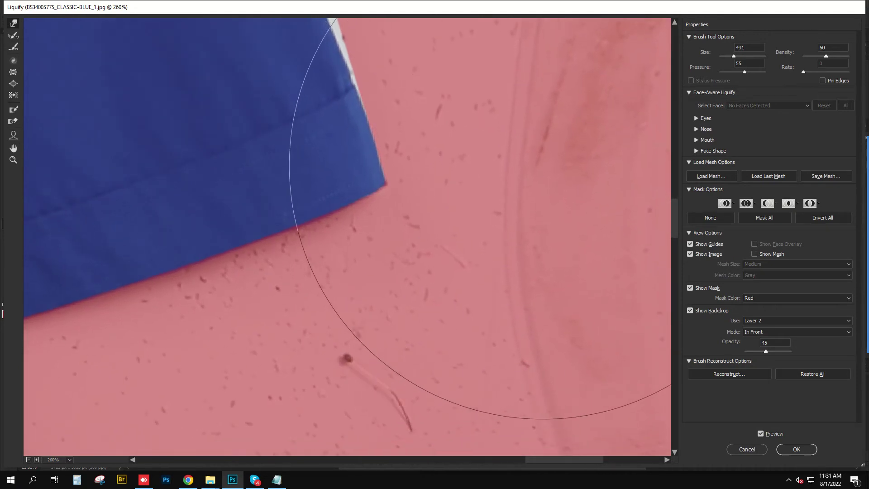
key("bracketleft")
key("bracketleft")
key("bracketleft")
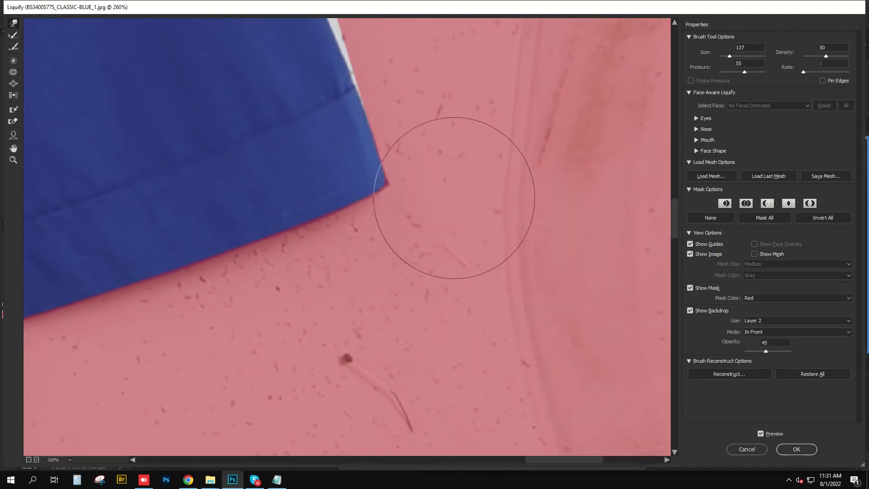
left_click_drag(446, 214, 535, 169)
key("bracketright")
key("bracketright")
key("bracketright")
left_click_drag(388, 233, 502, 211)
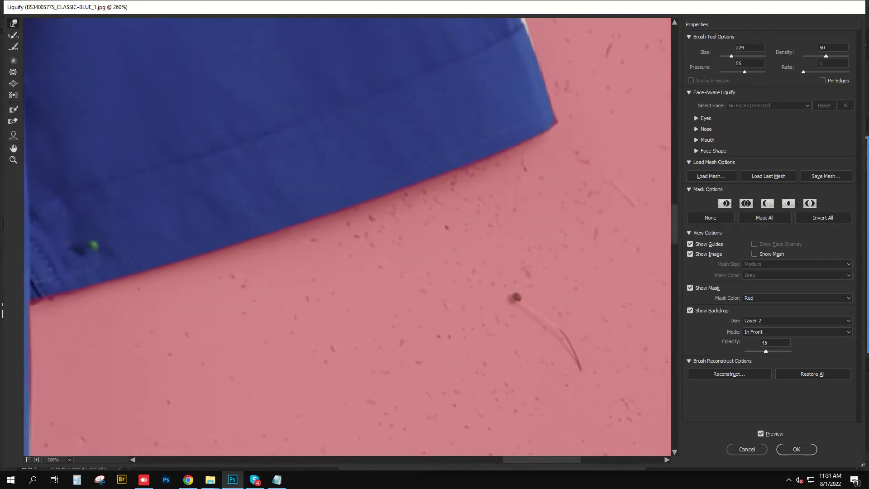
left_click_drag(361, 107, 415, 68)
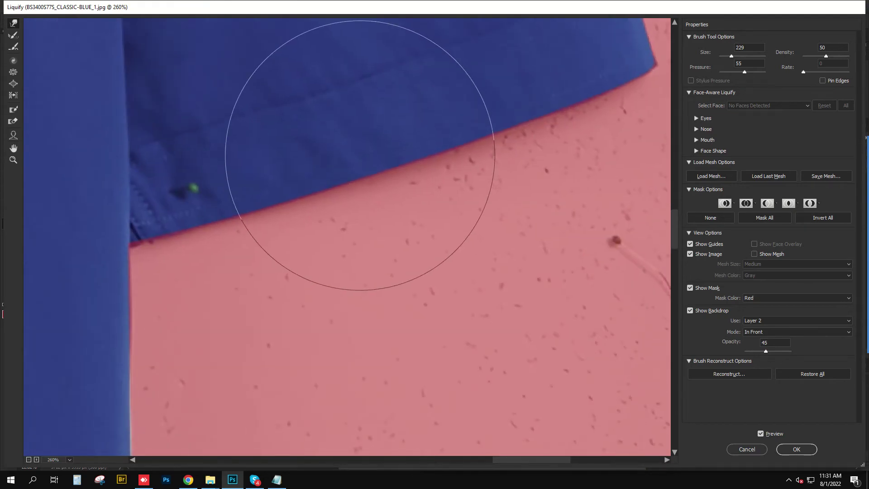
left_click_drag(303, 116, 340, 178)
key("bracketleft")
key("bracketleft")
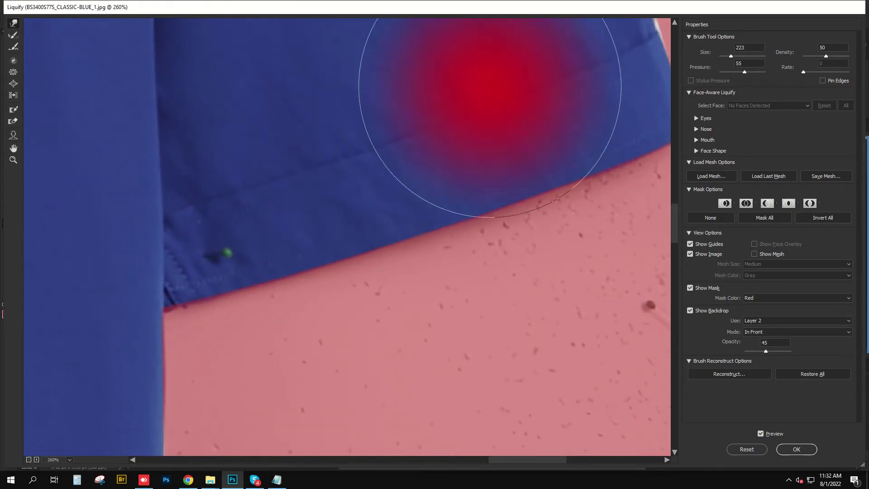
mouse_move(489, 78)
left_mouse_down()
mouse_move(457, 119)
mouse_move(363, 166)
left_mouse_up()
key("bracketright")
key("bracketright")
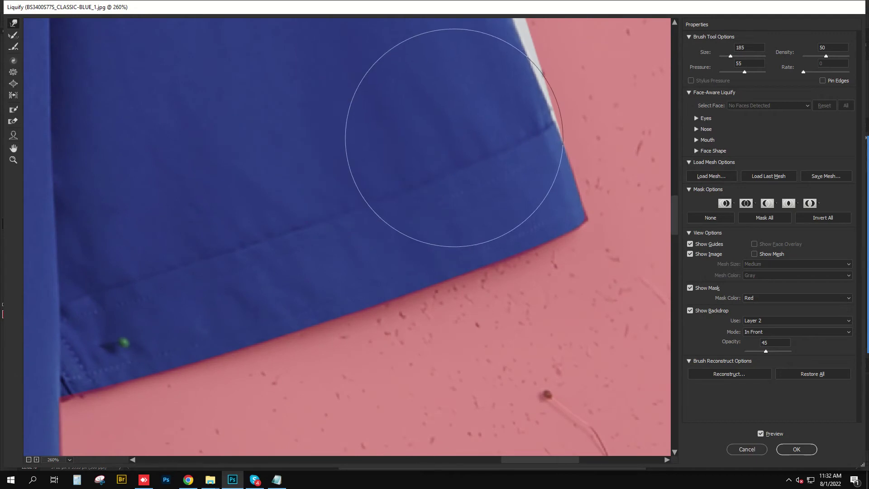
key("bracketleft")
left_click_drag(514, 117, 455, 172)
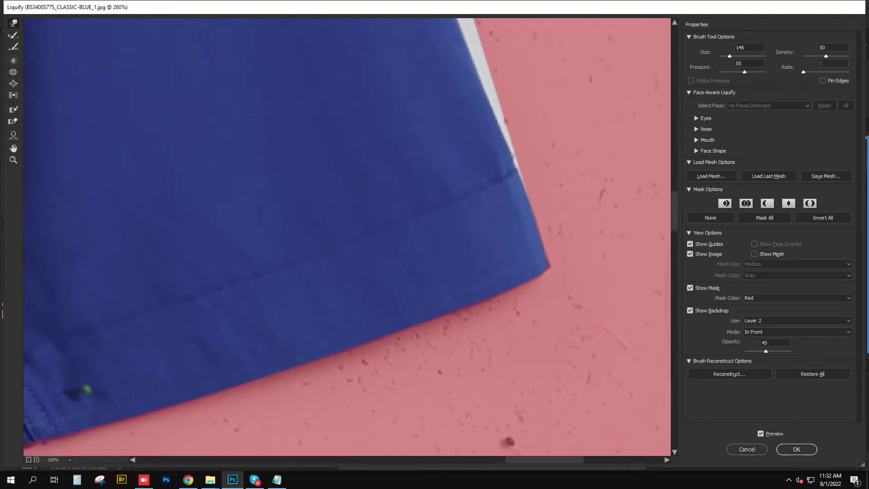
key("bracketleft")
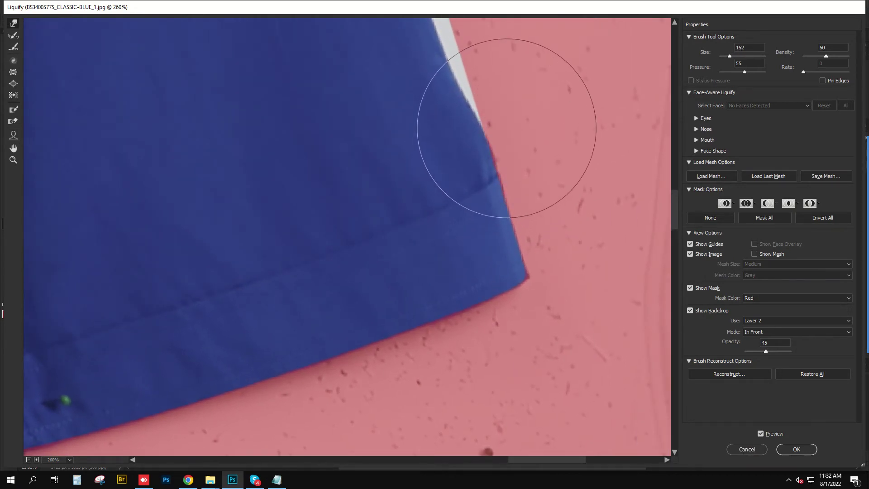
key("ctrl+minus")
key("ctrl+minus")
key("bracketleft")
key("bracketleft")
key("bracketleft")
left_click_drag(227, 240, 475, 149)
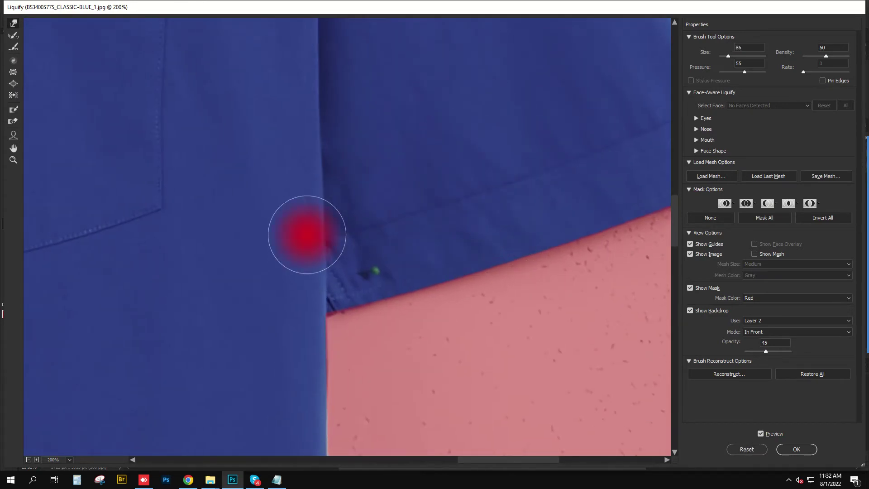
Push the shirt's side edge out over the white outline, then zoom into it
mouse_move(326, 236)
left_mouse_down()
mouse_move(220, 235)
mouse_move(403, 229)
left_mouse_up()
key("bracketright")
key("bracketright")
key("bracketright")
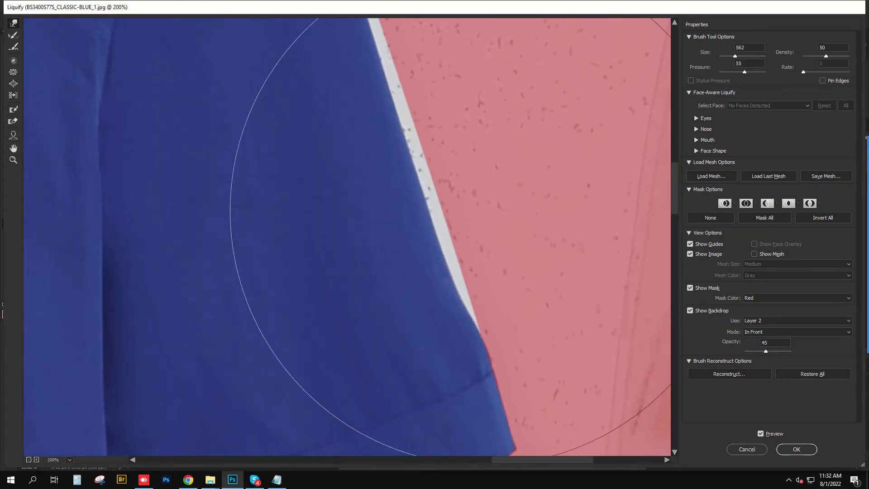
left_click_drag(588, 314, 481, 217)
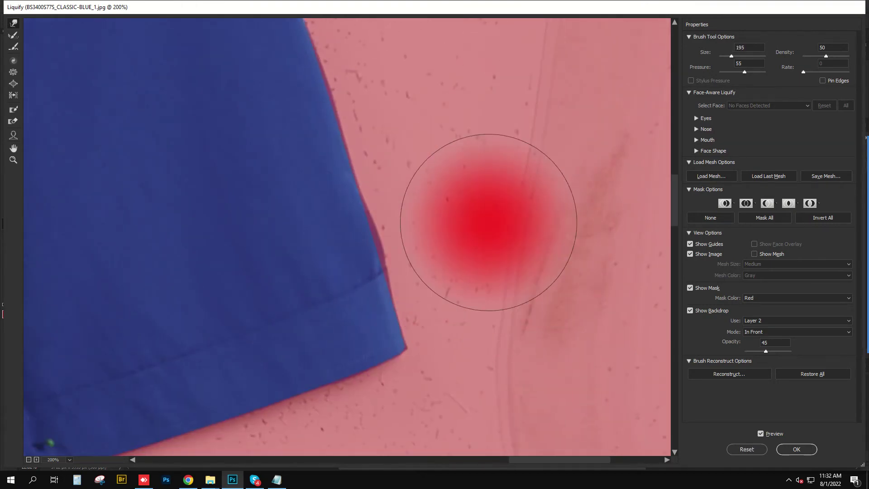
key("bracketleft")
key("bracketleft")
key("bracketleft")
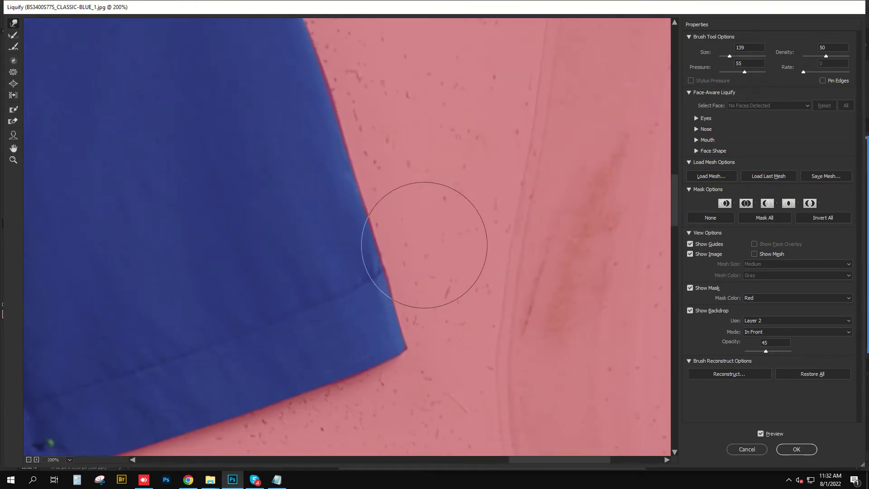
left_click_drag(410, 221, 543, 398)
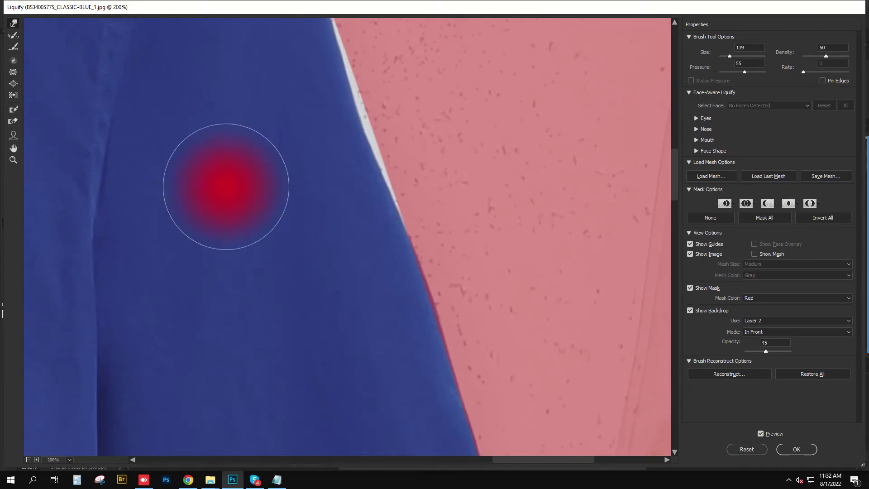
left_click_drag(226, 180, 380, 180)
left_click_drag(466, 215, 407, 215)
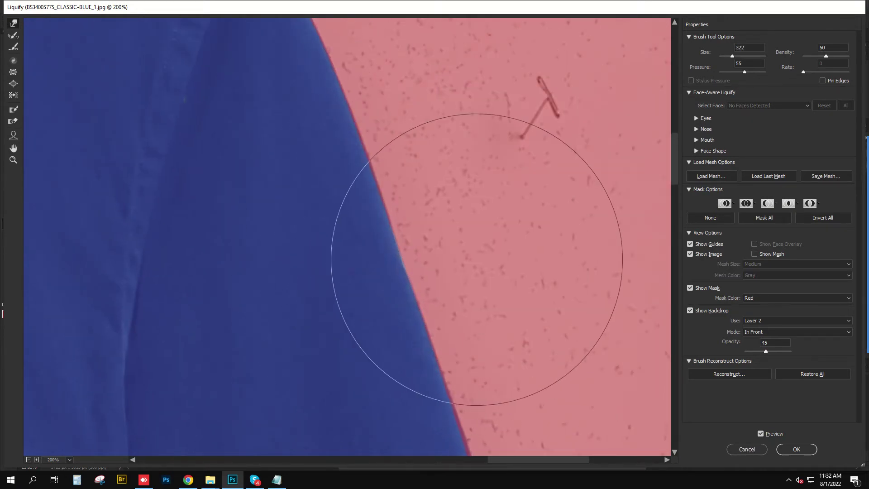
left_click_drag(479, 215, 466, 215)
key("ctrl+plus")
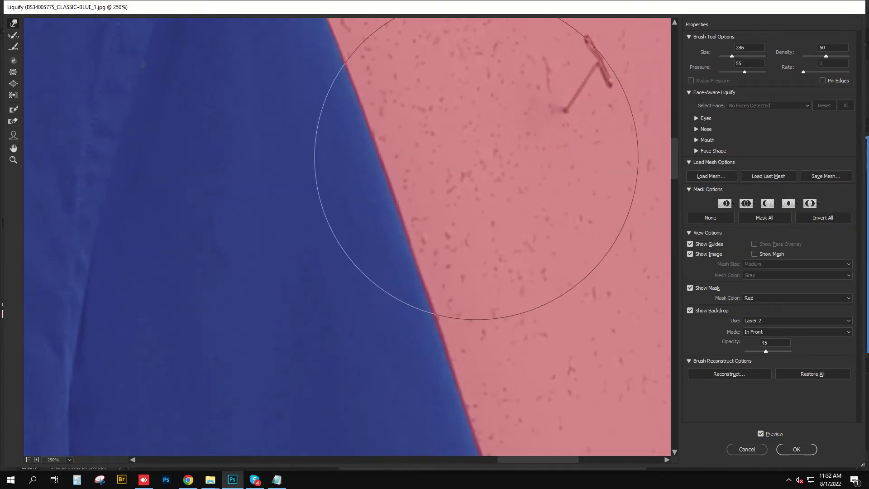
scroll(499, 150, "down", 3)
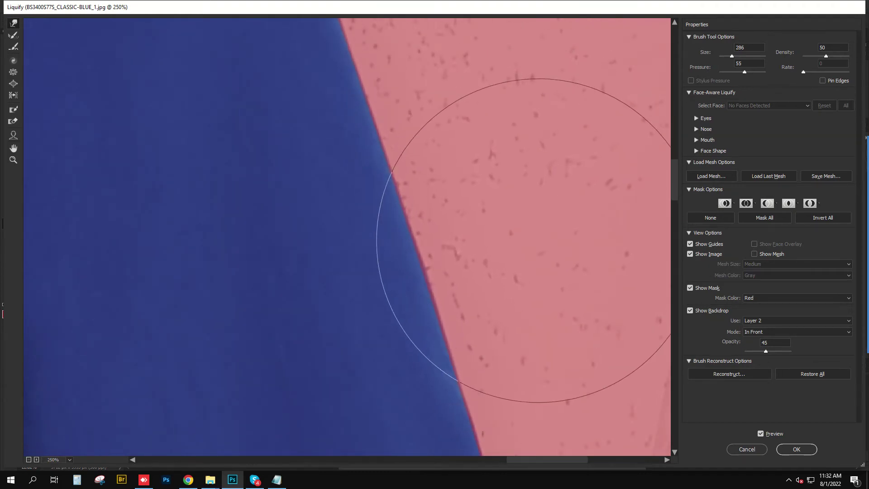
scroll(356, 224, "down", 2)
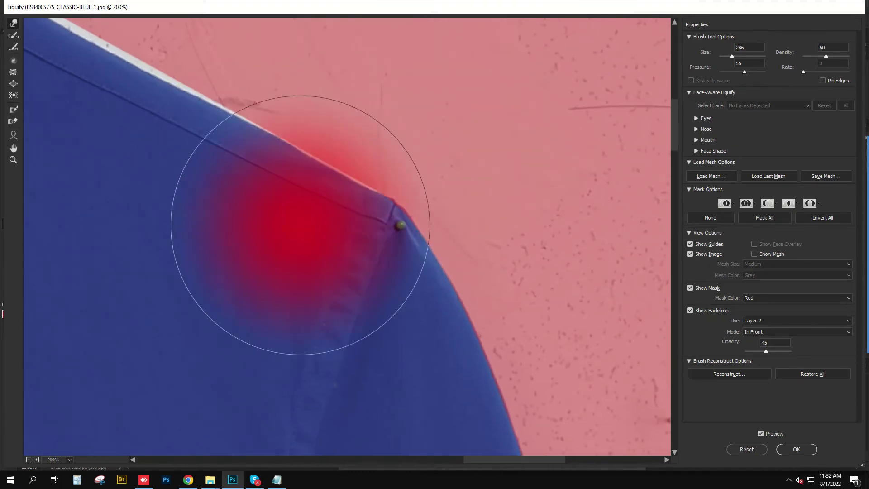
Nudge the shoulder edge toward the red guide with a resized warp brush
scroll(357, 224, "up", 3)
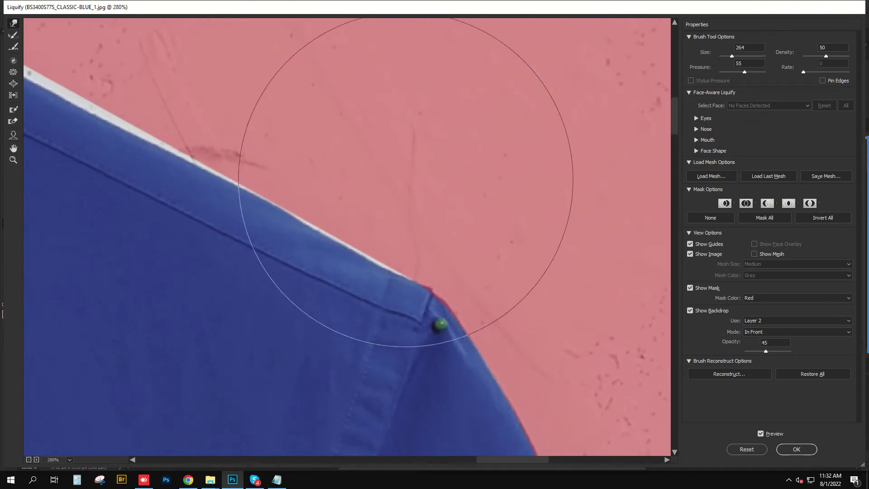
left_click_drag(464, 172, 392, 214)
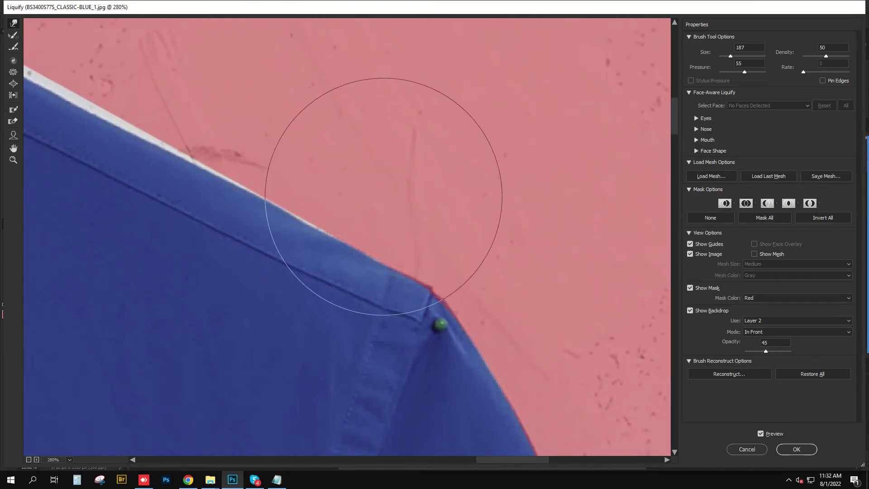
left_click_drag(317, 77, 436, 173)
left_click_drag(254, 186, 282, 184)
mouse_move(195, 50)
left_mouse_down()
mouse_move(428, 174)
mouse_move(349, 178)
left_mouse_up()
mouse_move(300, 146)
left_mouse_down()
mouse_move(381, 213)
mouse_move(344, 214)
left_mouse_up()
left_click_drag(403, 187, 376, 186)
Warp the collar corner and tip until they meet the red guide outline
mouse_move(194, 131)
left_mouse_down()
mouse_move(369, 229)
mouse_move(335, 233)
left_mouse_up()
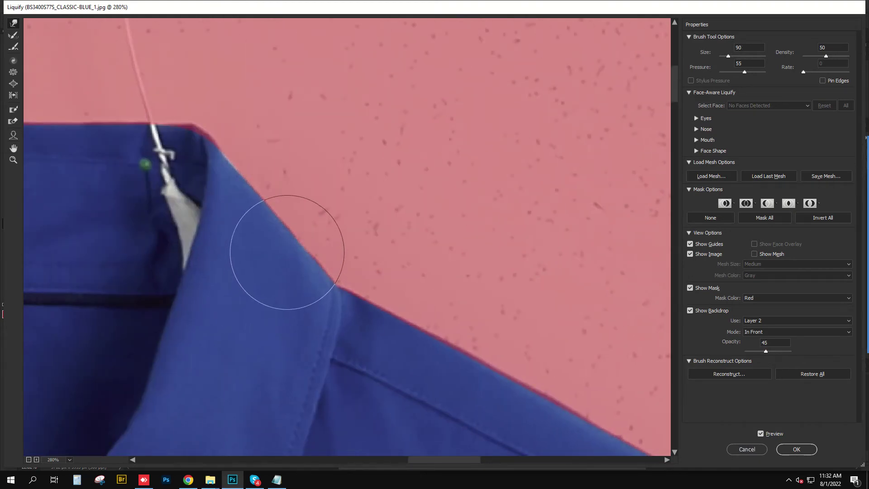
left_click_drag(211, 190, 335, 281)
scroll(348, 261, "up", 1)
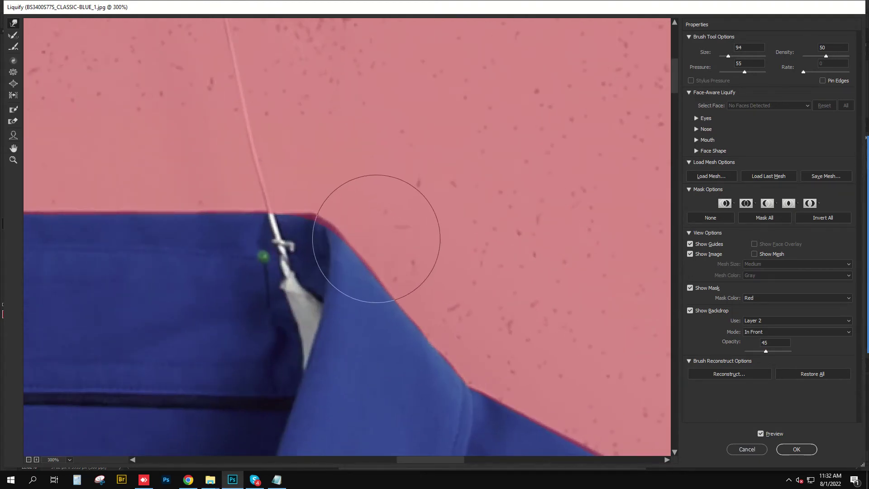
scroll(342, 211, "up", 2)
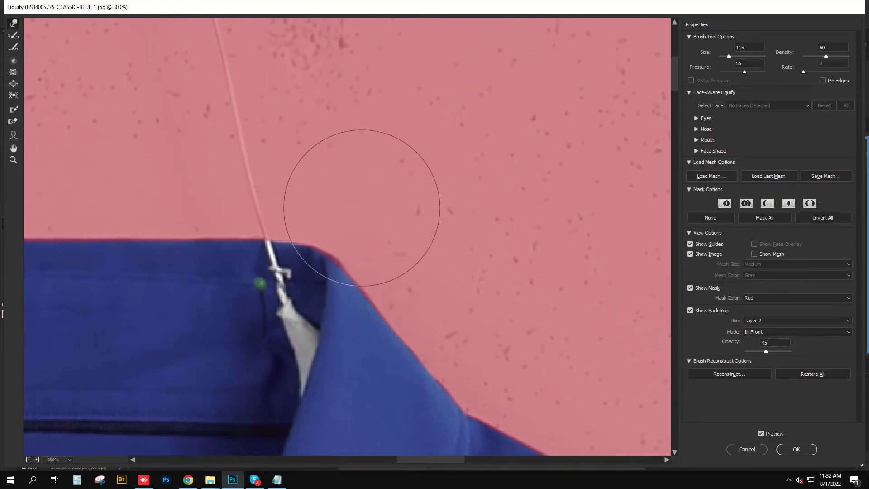
right_click(388, 211, "alt")
left_click_drag(389, 211, 330, 212)
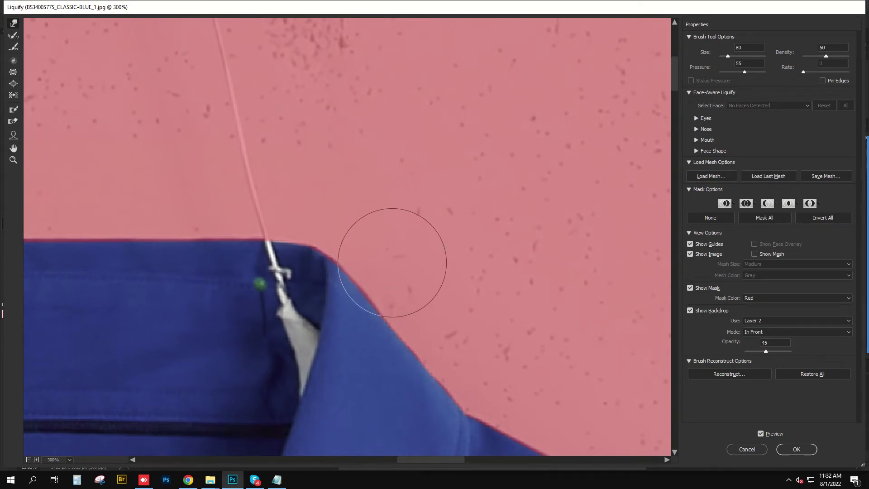
left_click_drag(286, 223, 432, 230)
right_click(190, 195, "alt")
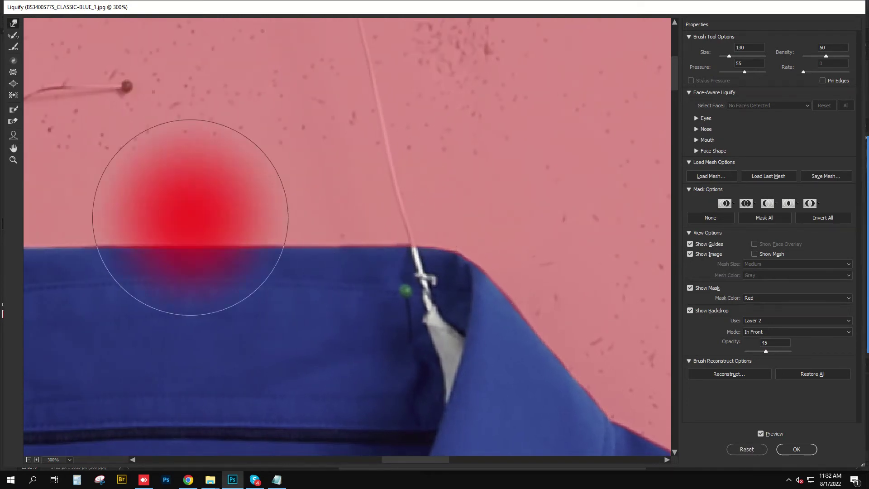
left_click_drag(27, 222, 319, 210)
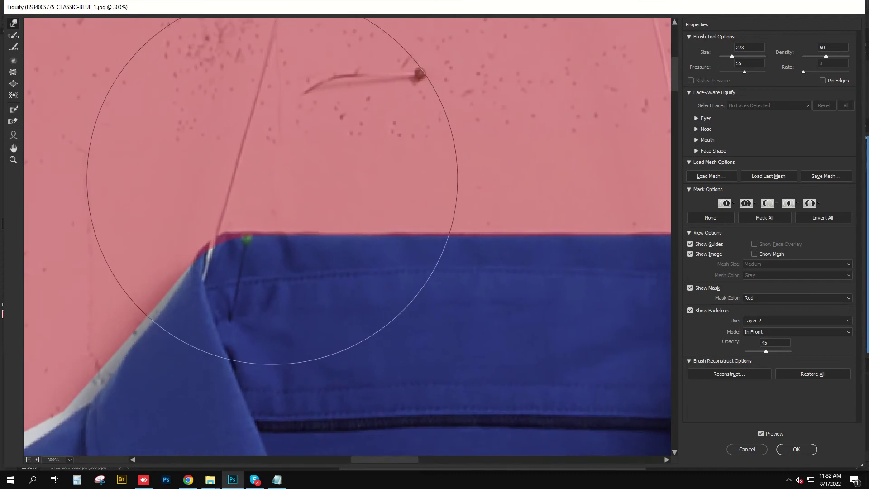
right_click(335, 181, "alt")
scroll(239, 262, "down", 1)
left_click_drag(239, 262, 96, 251)
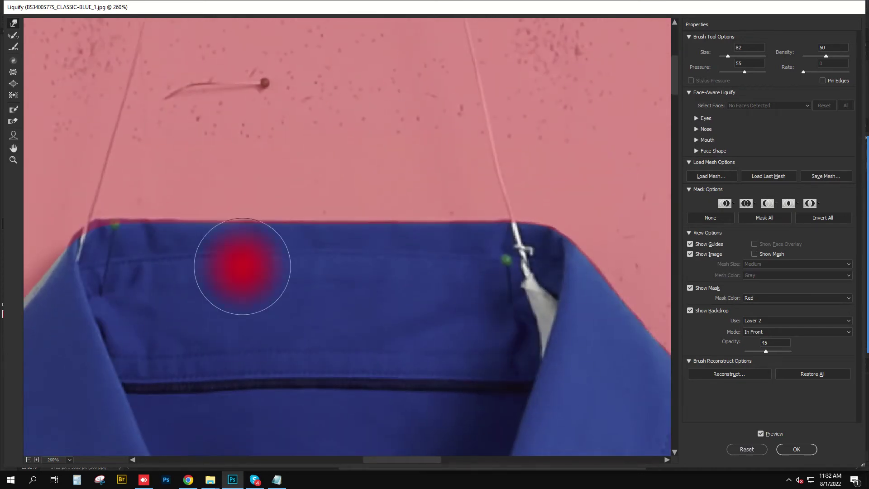
Resize the warp brush and adjust the collar around its point and button
right_click(242, 266, "alt")
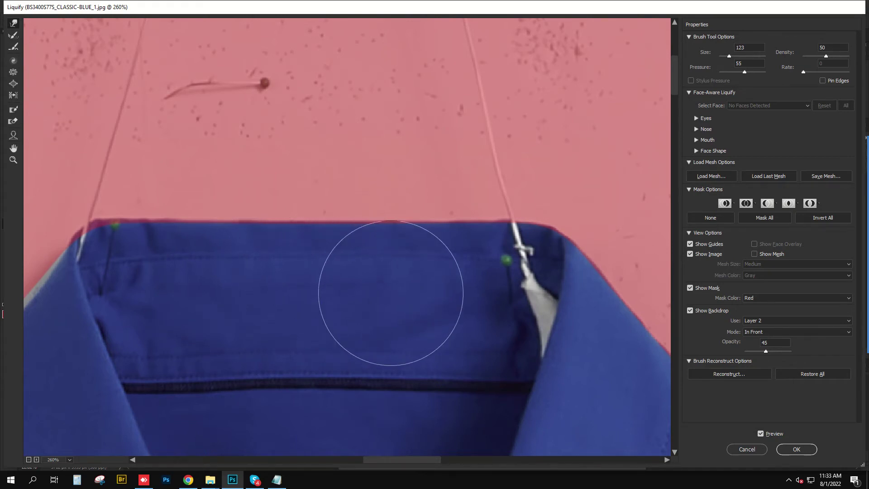
left_click_drag(382, 289, 443, 203)
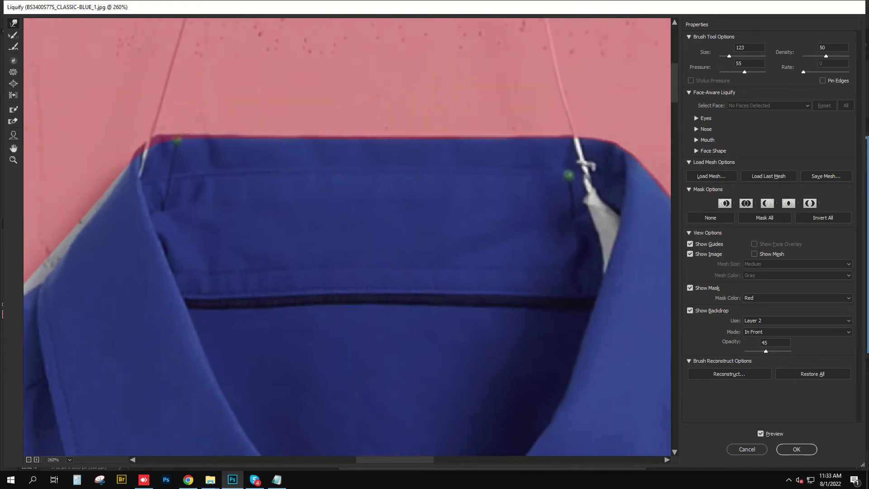
key("bracketright")
key("bracketright")
key("bracketright")
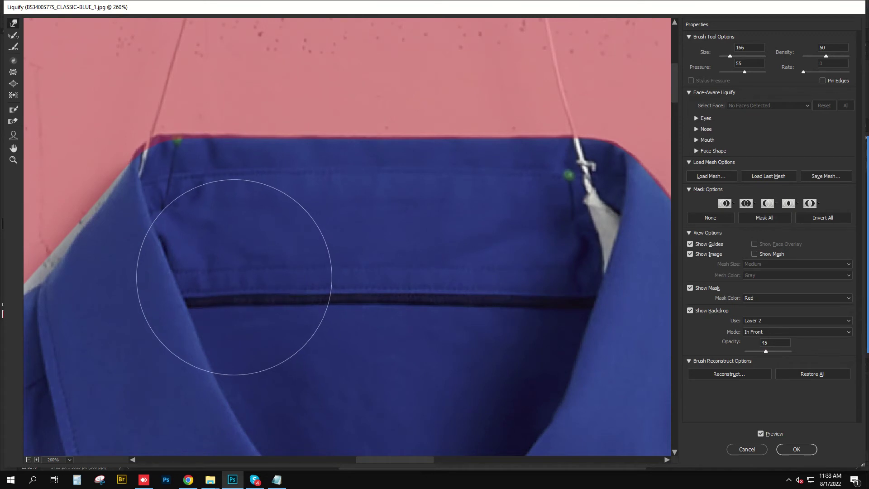
key("bracketleft")
key("bracketleft")
key("bracketleft")
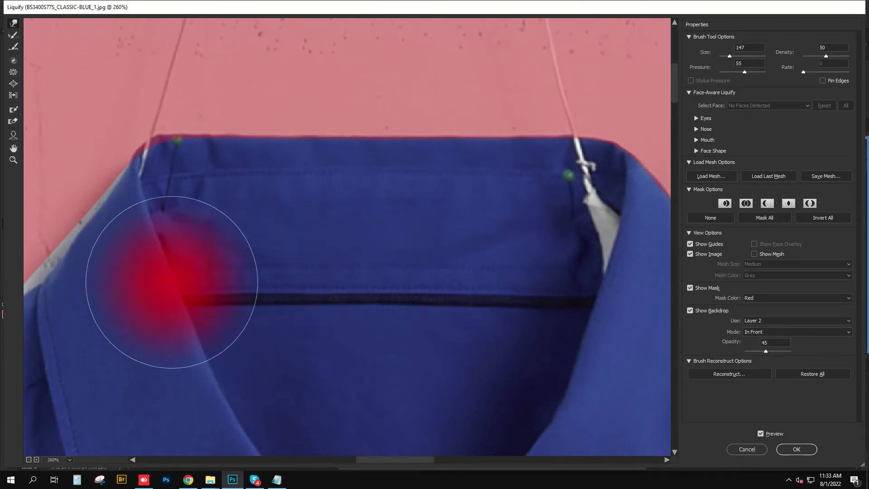
left_click_drag(172, 282, 170, 282)
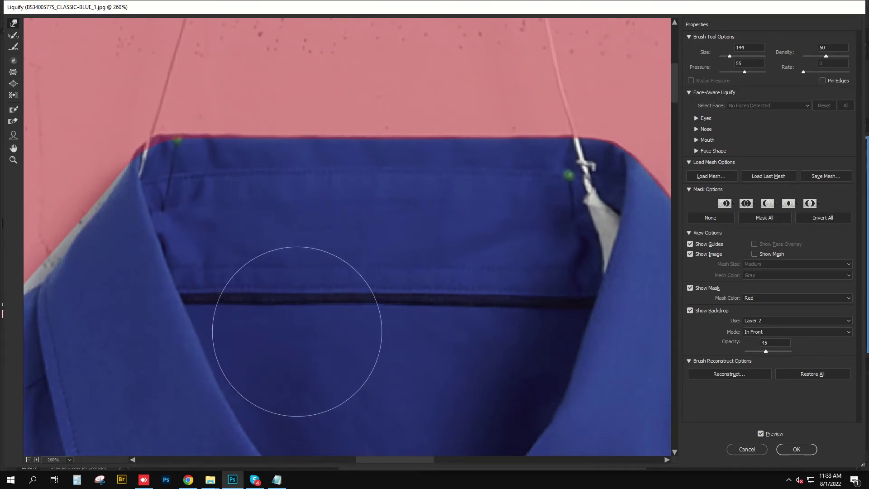
scroll(274, 330, "right", 3)
left_click_drag(291, 330, 423, 317)
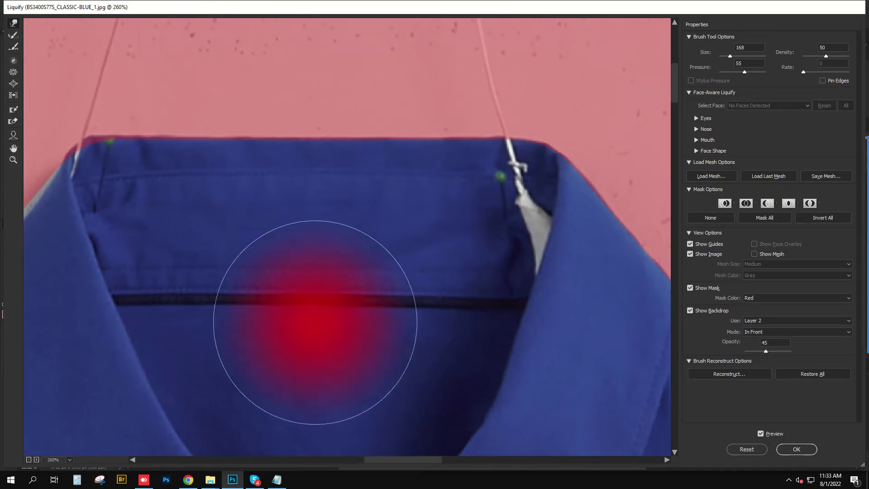
left_click_drag(511, 317, 497, 315)
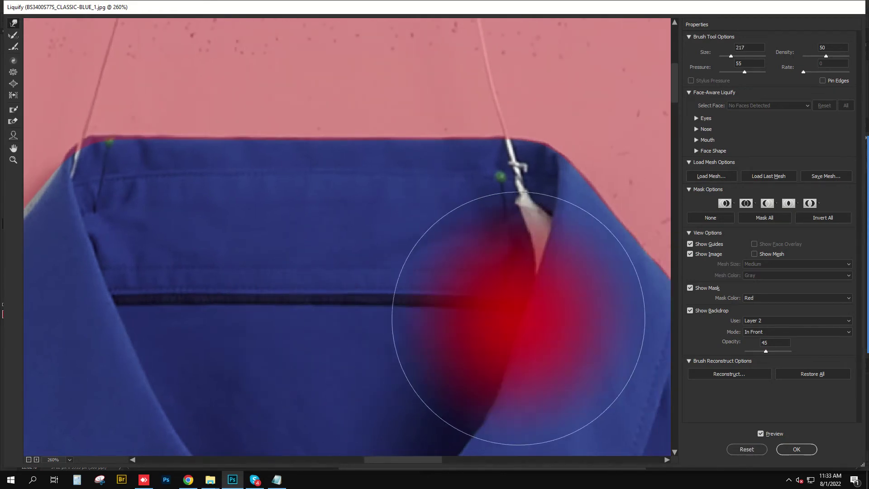
scroll(464, 315, "down", 1)
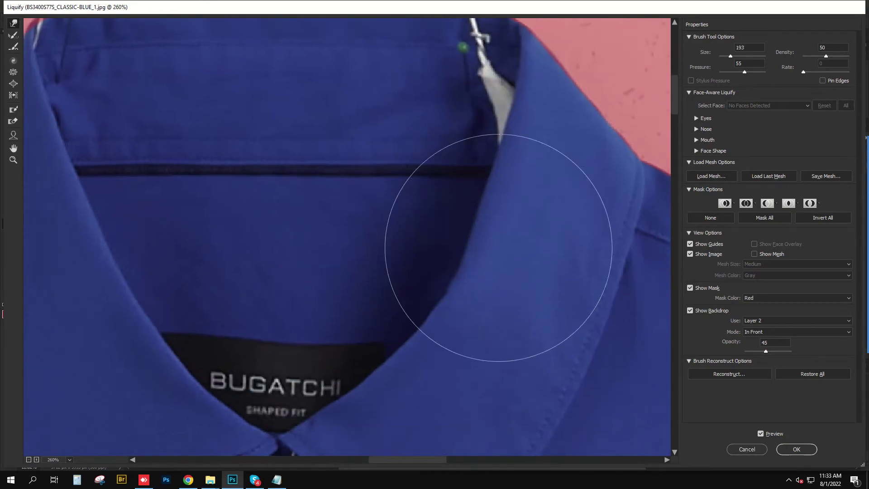
scroll(466, 281, "down", 1)
left_click_drag(342, 259, 371, 262)
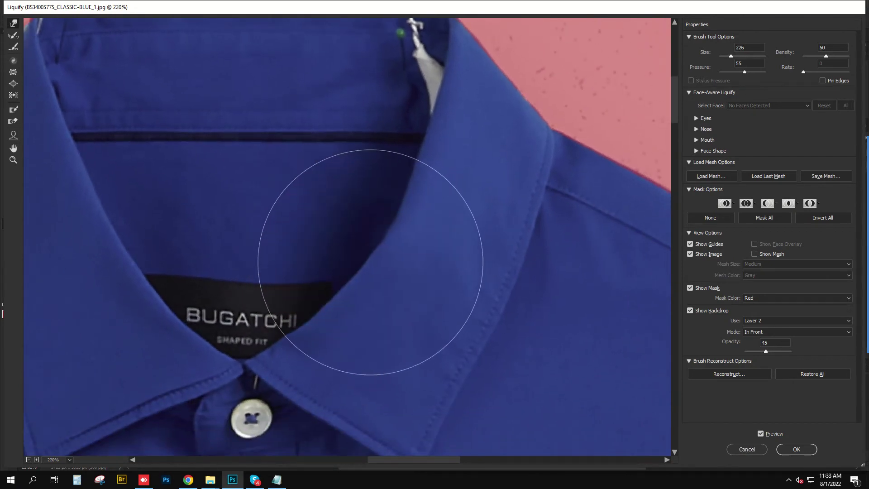
mouse_move(318, 305)
left_mouse_down()
mouse_move(289, 306)
mouse_move(348, 320)
left_mouse_up()
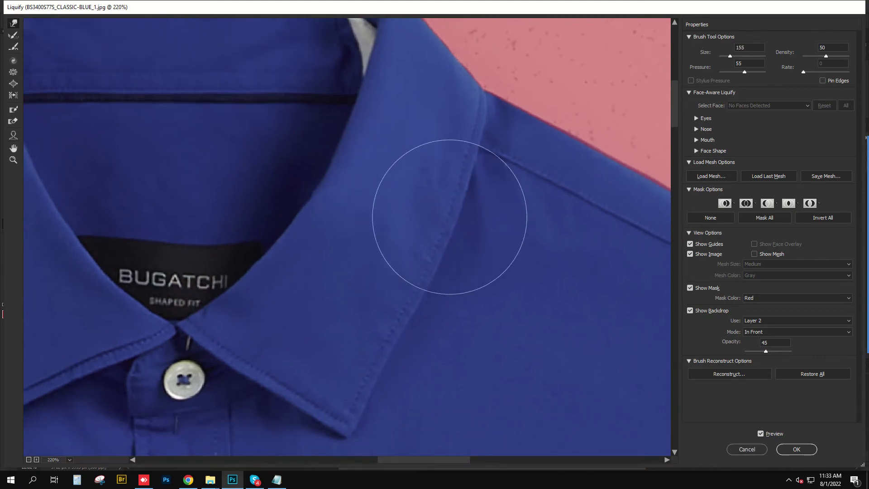
left_click_drag(389, 243, 390, 243)
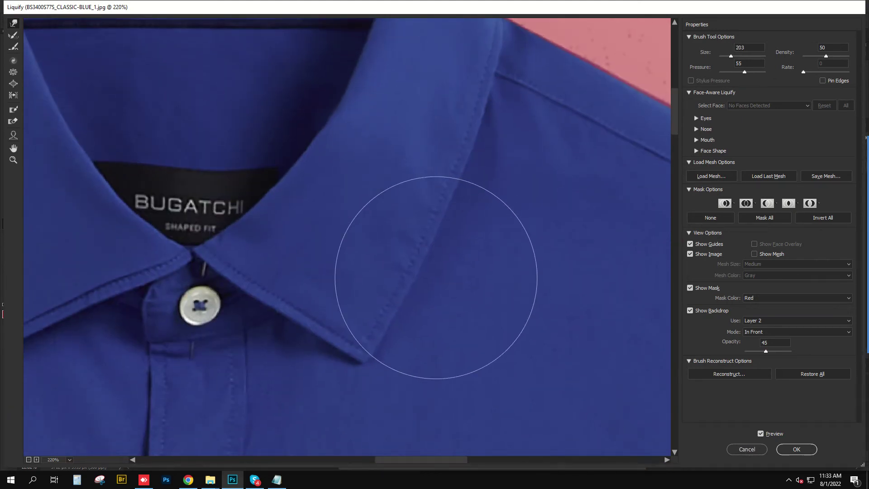
scroll(345, 234, "down", 3)
left_click_drag(54, 290, 264, 330)
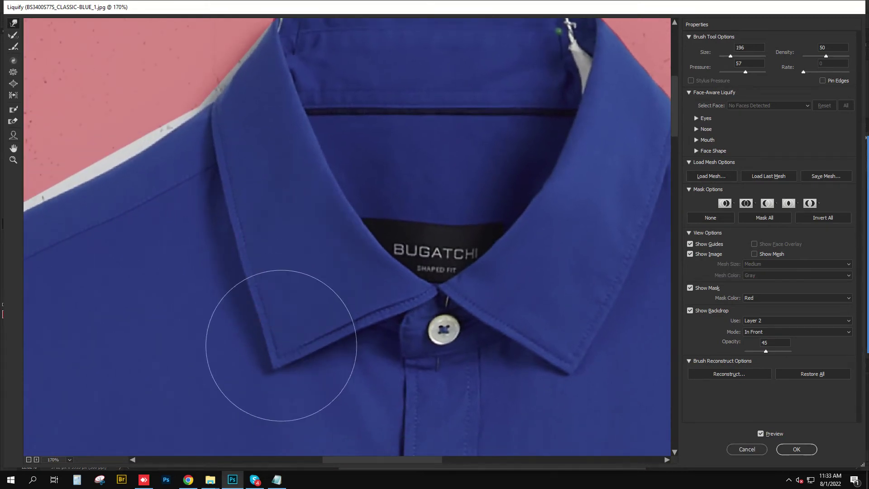
left_click_drag(351, 345, 347, 331)
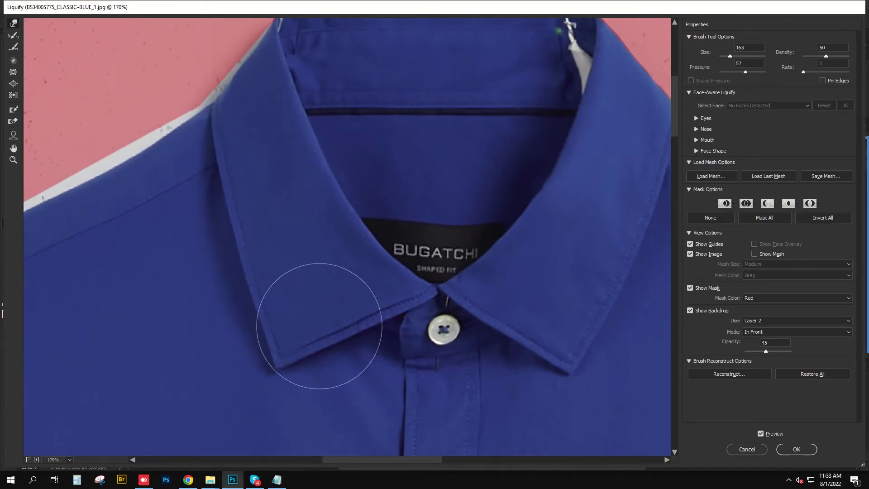
Push the upper-left collar edge slightly inward with a small warp brush
scroll(269, 250, "down", 5)
scroll(317, 218, "up", 6)
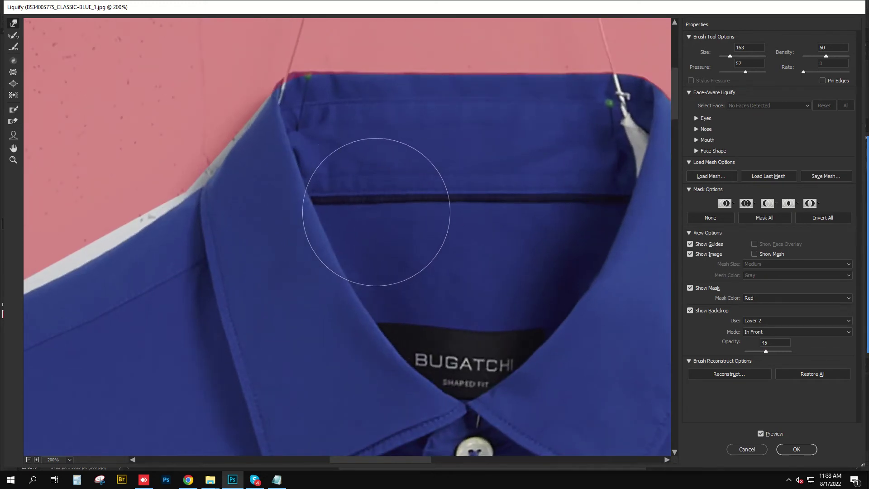
scroll(341, 226, "up", 1)
scroll(244, 187, "up", 3)
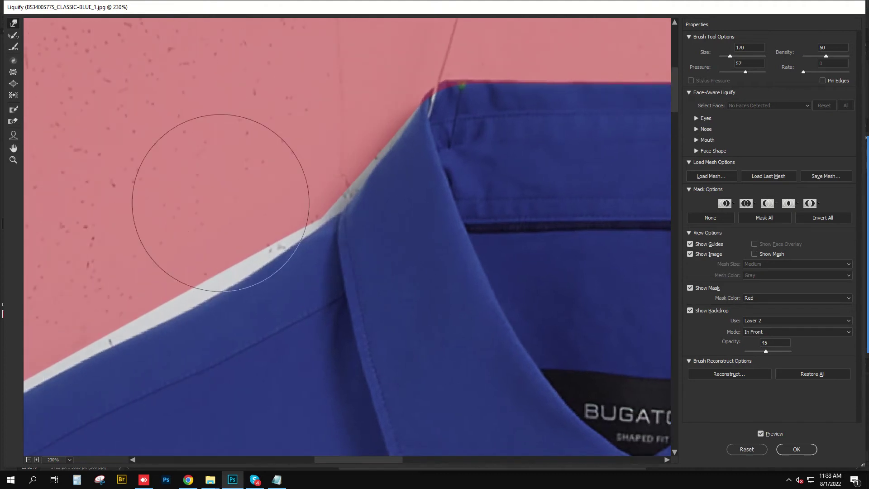
mouse_move(224, 194)
left_mouse_down()
mouse_move(273, 222)
mouse_move(286, 204)
left_mouse_up()
scroll(285, 203, "up", 1)
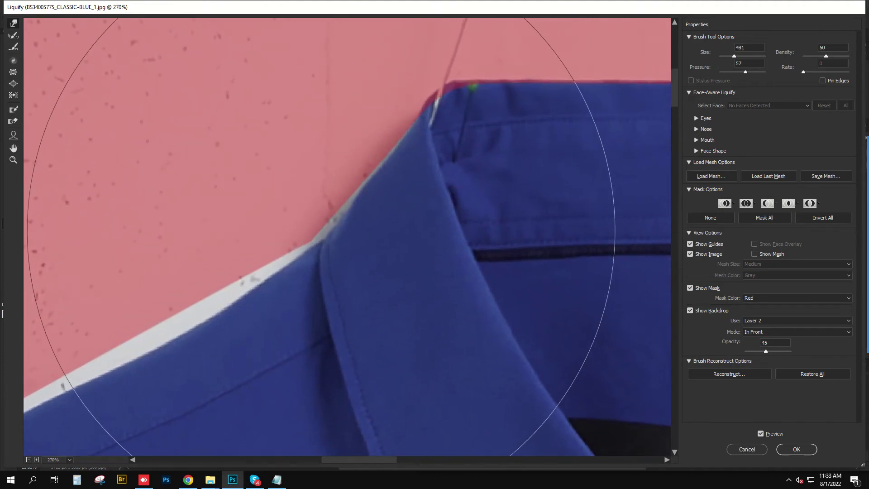
left_click_drag(221, 145, 181, 147)
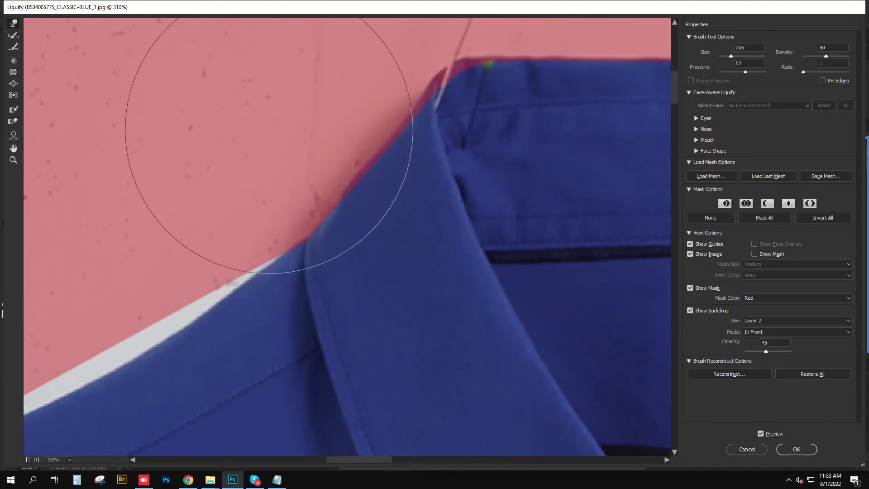
scroll(215, 152, "up", 2)
left_click_drag(266, 154, 278, 146)
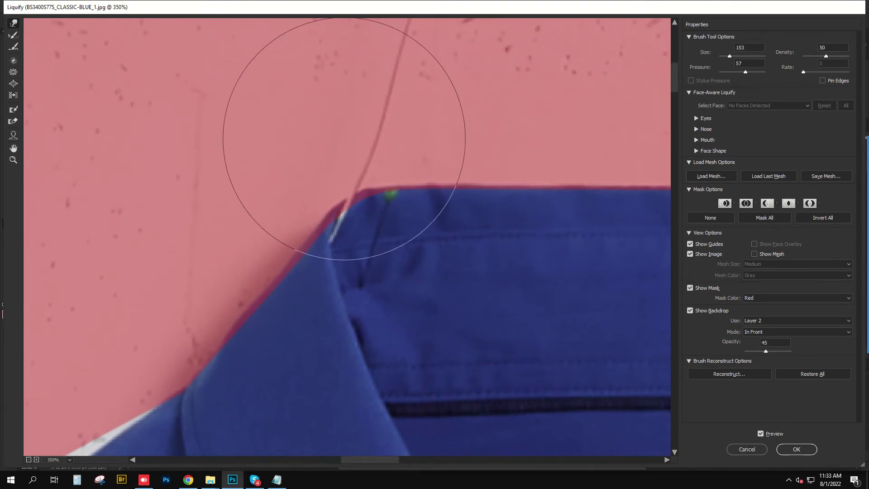
left_click_drag(385, 135, 330, 131)
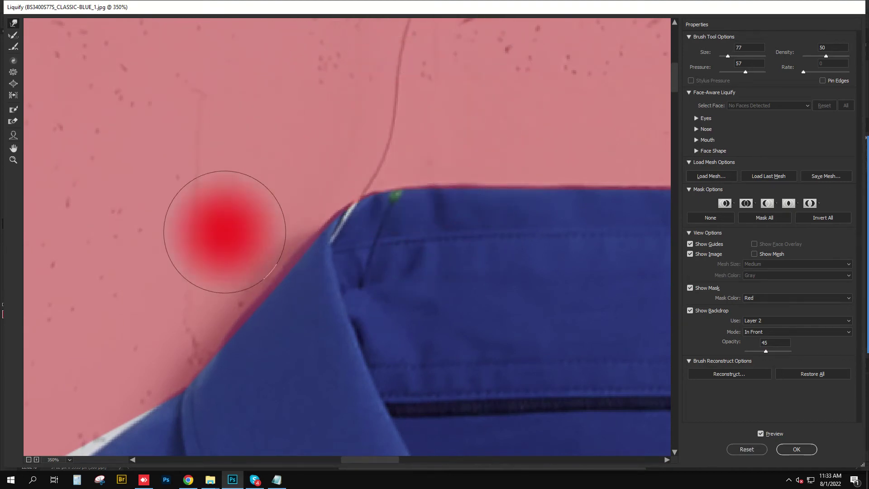
Follow the sloping top collar edge toward the shoulder along the red guide
mouse_move(253, 226)
left_mouse_down()
mouse_move(320, 216)
mouse_move(324, 159)
left_mouse_up()
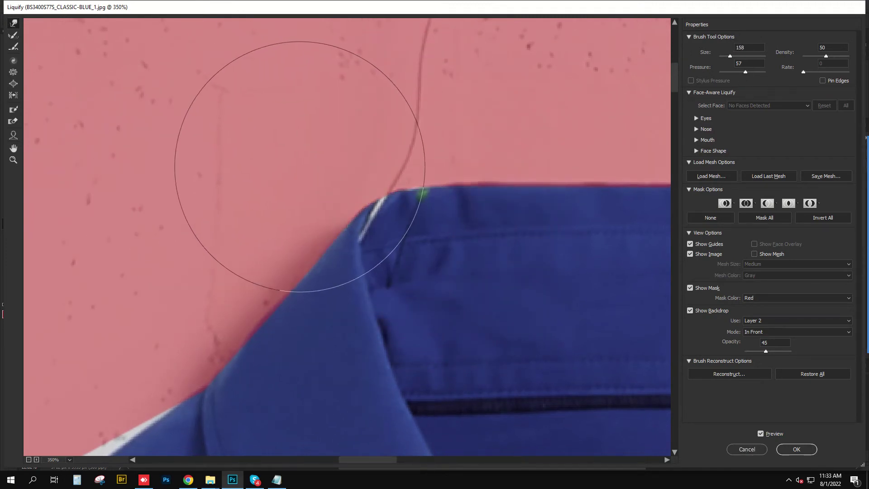
left_click_drag(466, 87, 446, 87)
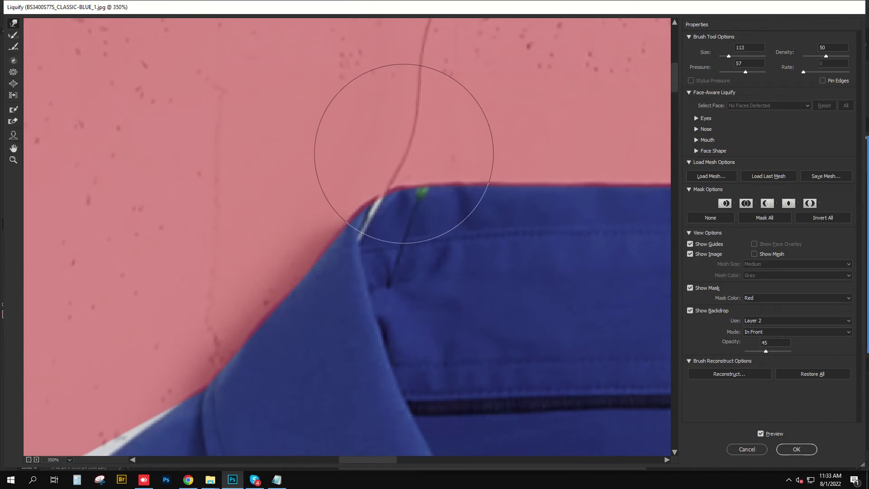
left_click_drag(417, 179, 395, 179)
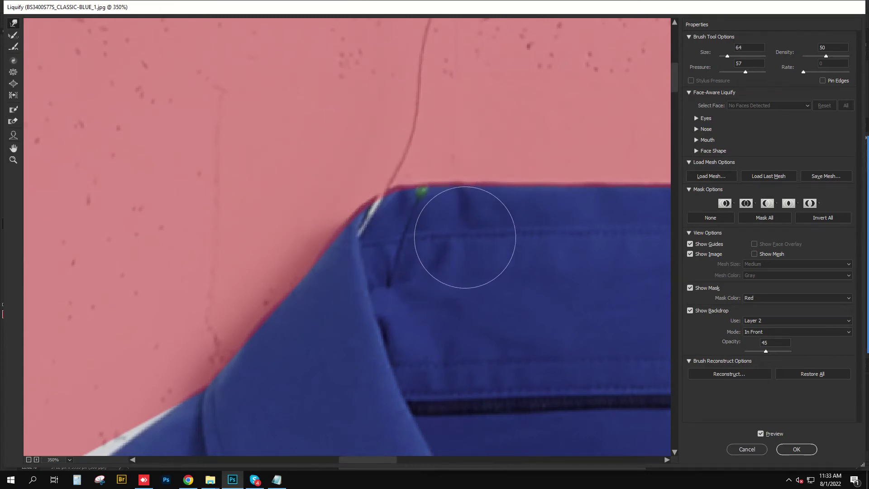
scroll(465, 237, "down", 2)
left_click_drag(465, 237, 230, 242)
left_click_drag(134, 269, 267, 232)
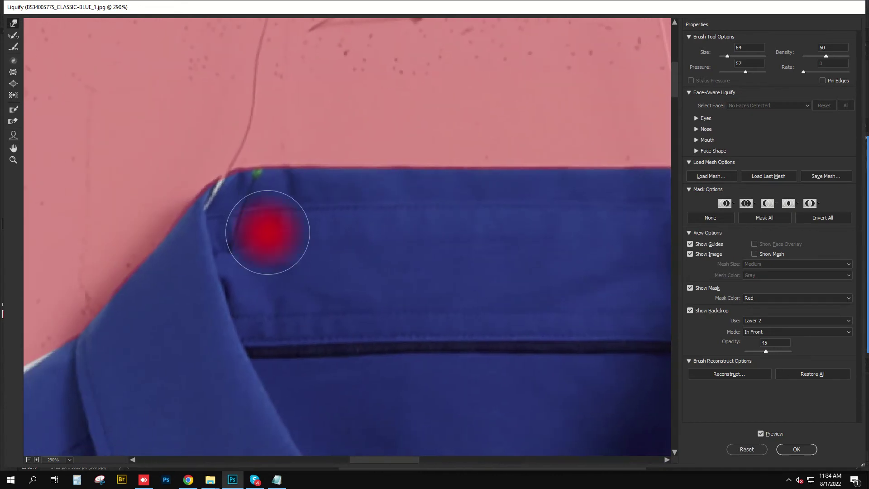
scroll(223, 204, "up", 1)
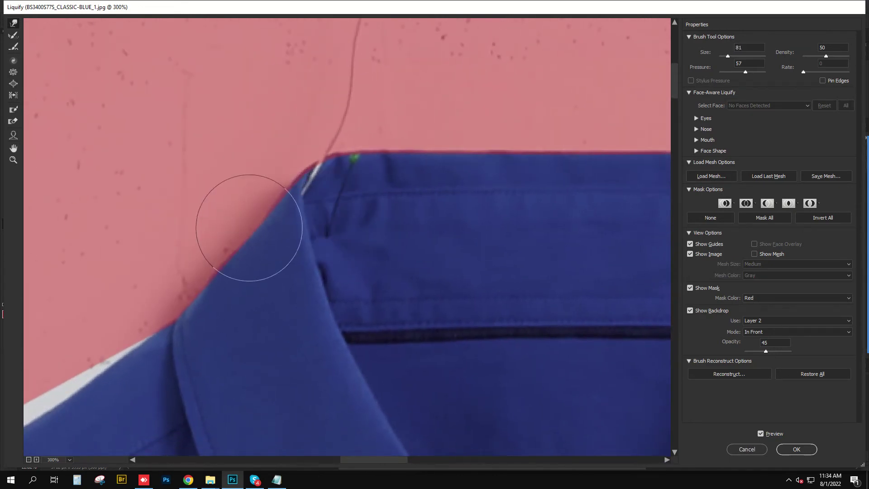
left_click_drag(206, 224, 210, 227)
key("bracketleft")
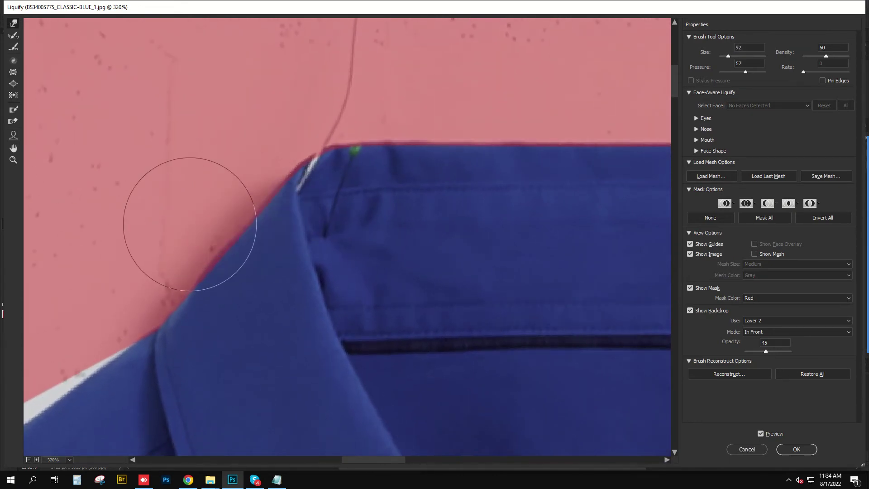
Enlarge the Forward Warp brush so it spans the blue shirt's shoulder edge
scroll(301, 213, "down", 2)
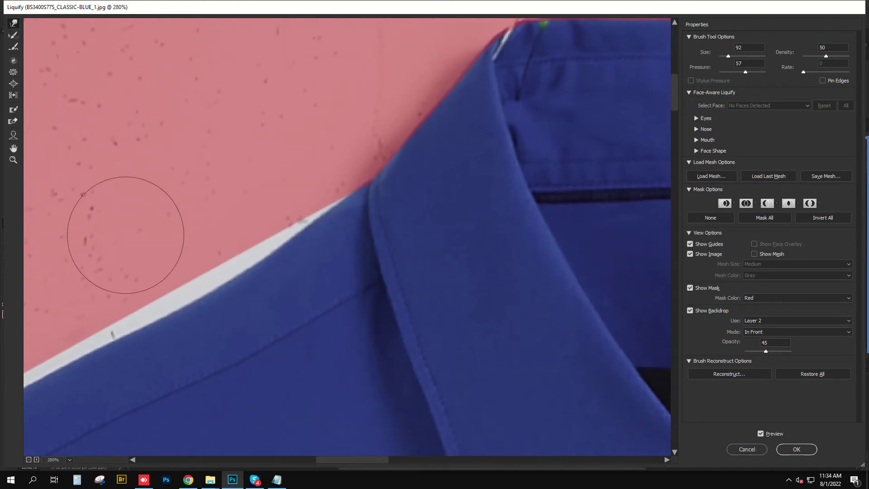
left_click_drag(272, 244, 328, 246)
left_click_drag(194, 249, 191, 249)
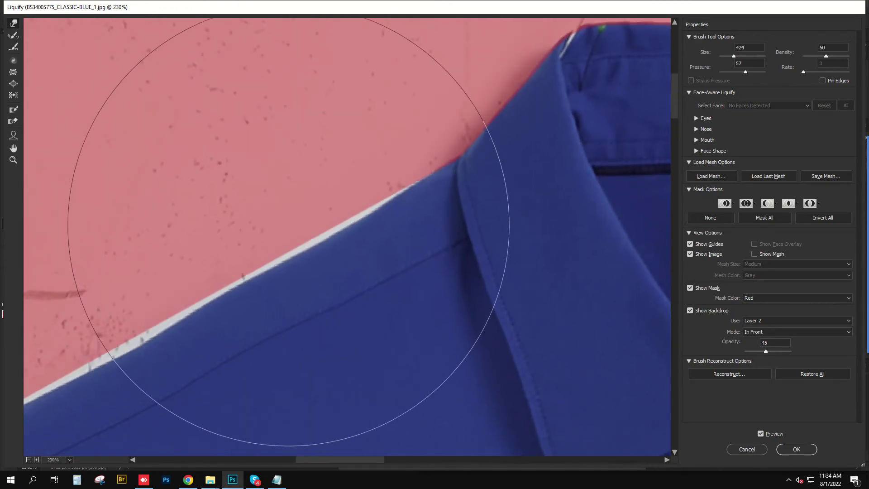
left_click_drag(372, 200, 344, 185)
scroll(305, 161, "up", 1)
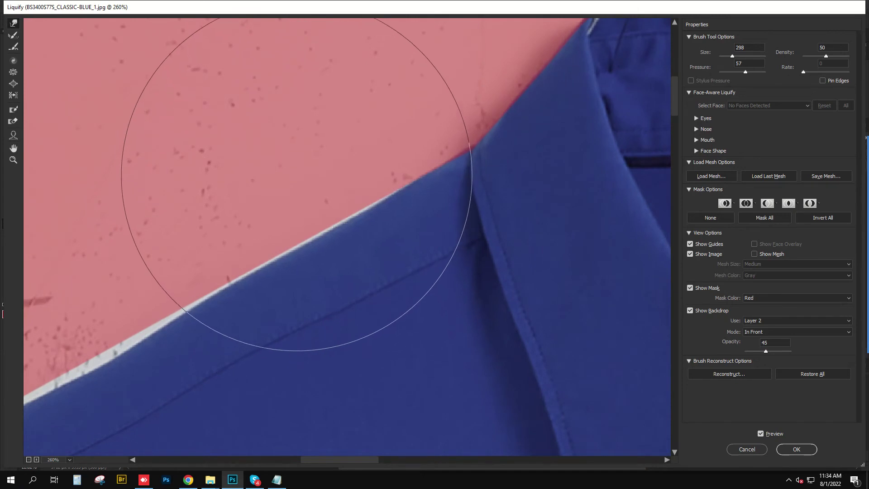
scroll(291, 175, "down", 1)
left_click_drag(208, 254, 272, 254)
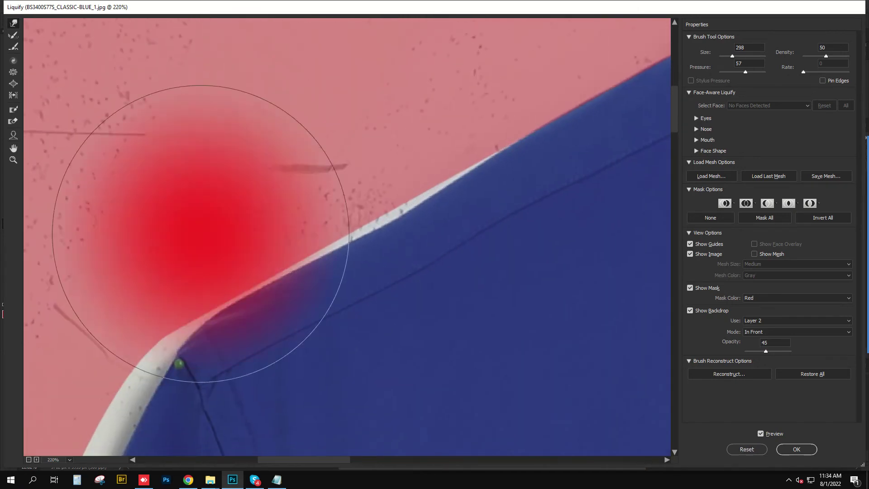
scroll(272, 254, "down", 1)
scroll(375, 265, "up", 1)
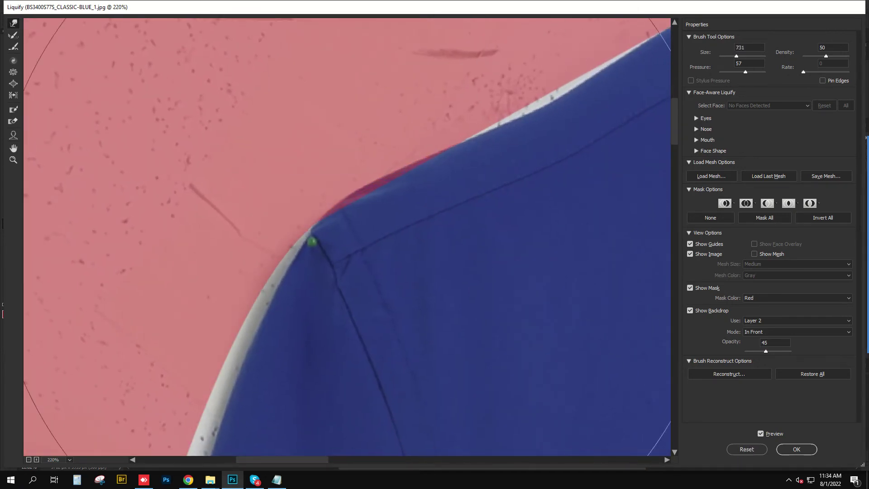
scroll(155, 184, "up", 1)
Shrink the warp brush for the shoulder corner, then enlarge it to cover the shoulder
left_click_drag(272, 203, 215, 204)
left_click_drag(277, 134, 258, 134)
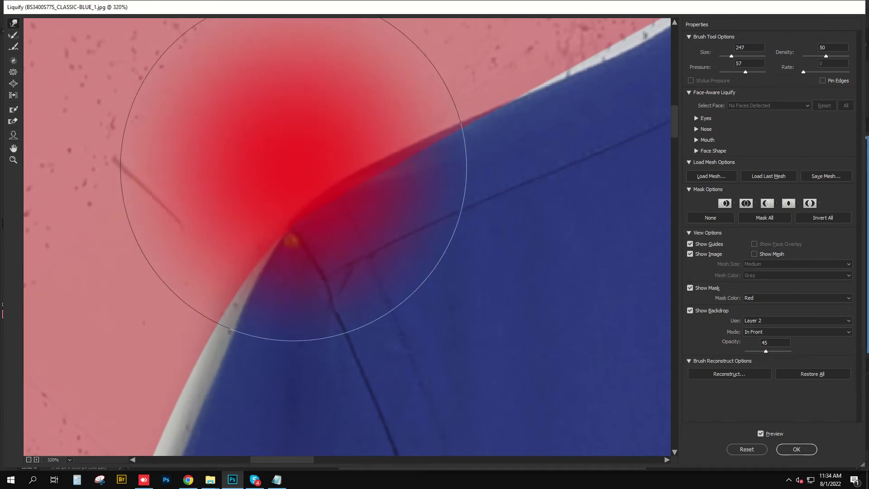
scroll(206, 164, "up", 3)
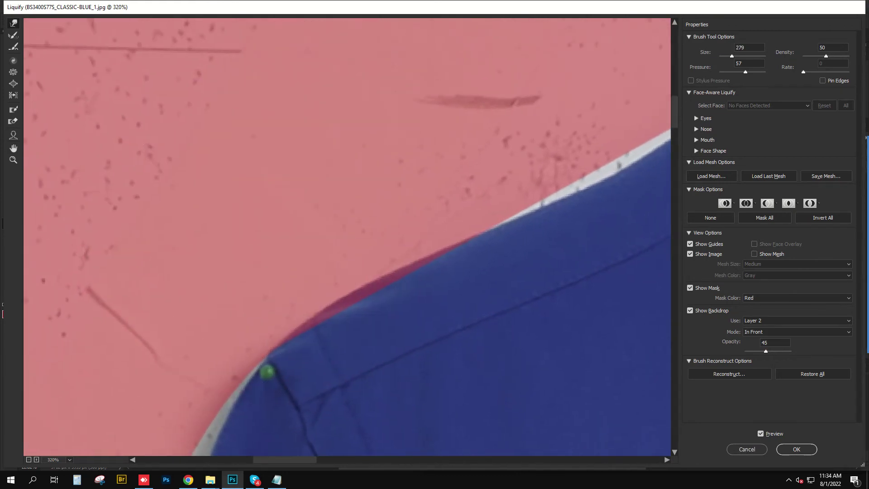
left_click_drag(281, 194, 316, 195)
scroll(271, 204, "right", 5)
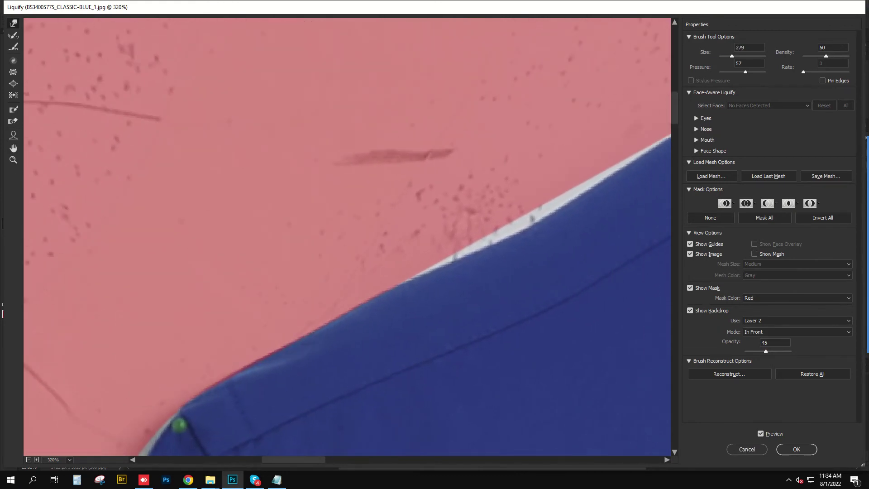
scroll(272, 204, "up", 2)
mouse_move(233, 252)
left_mouse_down()
mouse_move(329, 187)
mouse_move(239, 190)
left_mouse_up()
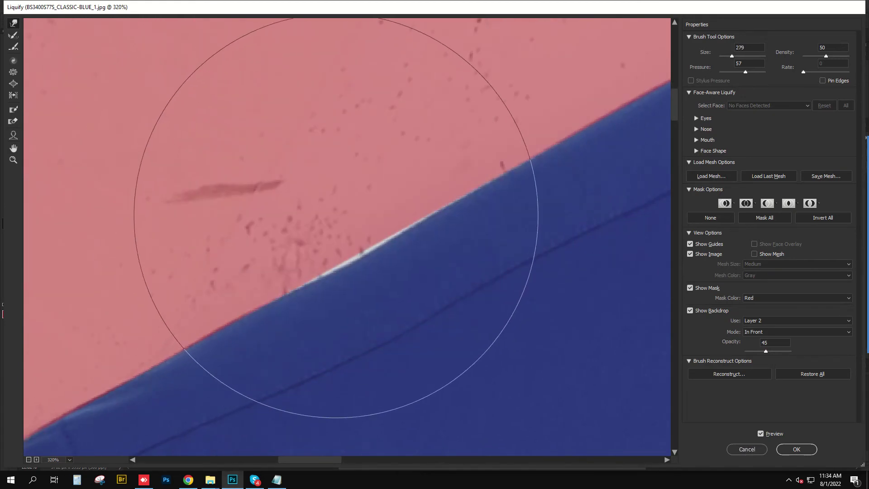
Push the blue shoulder edge over the white gap and reshape its top line
left_click_drag(324, 227, 233, 228)
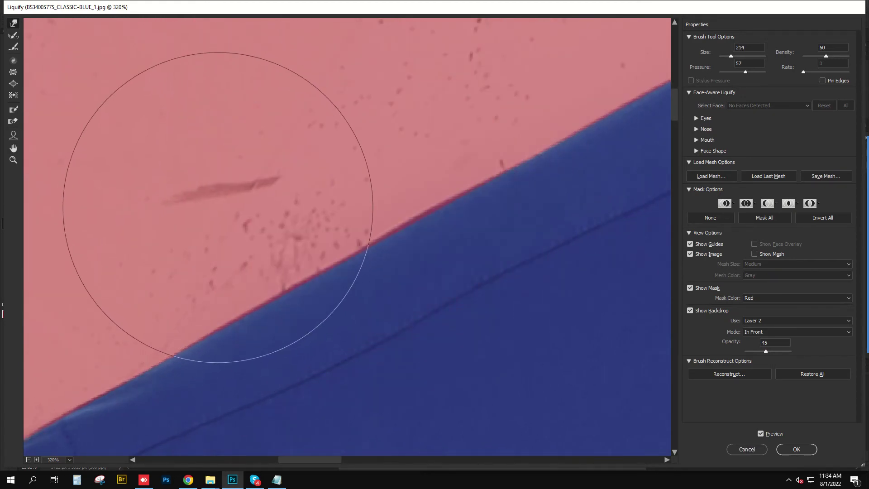
scroll(188, 214, "up", 2)
scroll(189, 214, "right", 1)
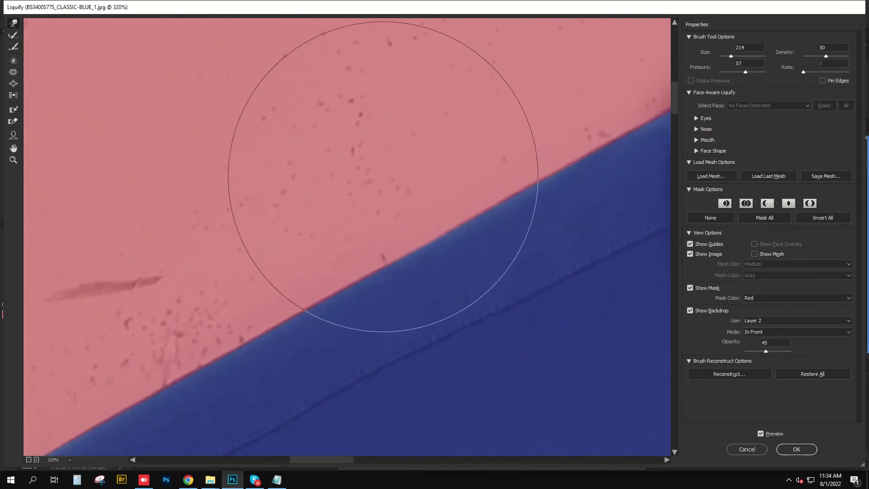
scroll(368, 196, "up", 2)
scroll(368, 196, "right", 1)
scroll(365, 199, "down", 1)
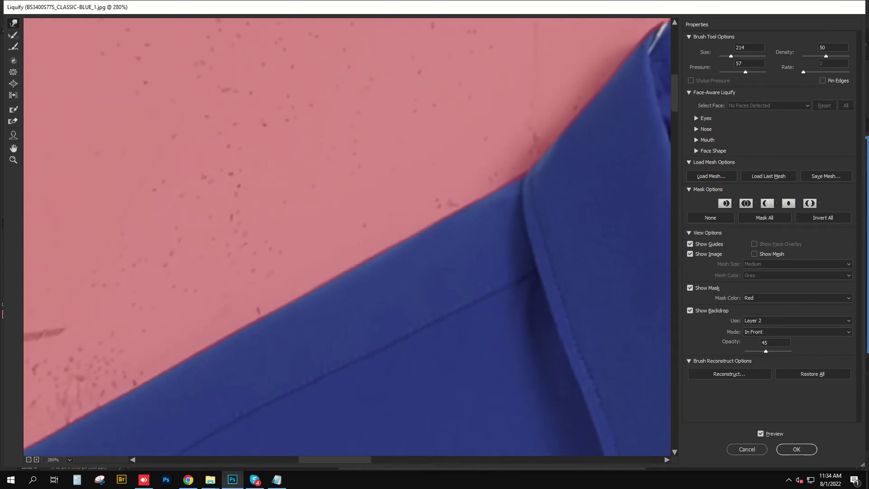
scroll(365, 199, "down", 2)
left_click_drag(425, 272, 372, 272)
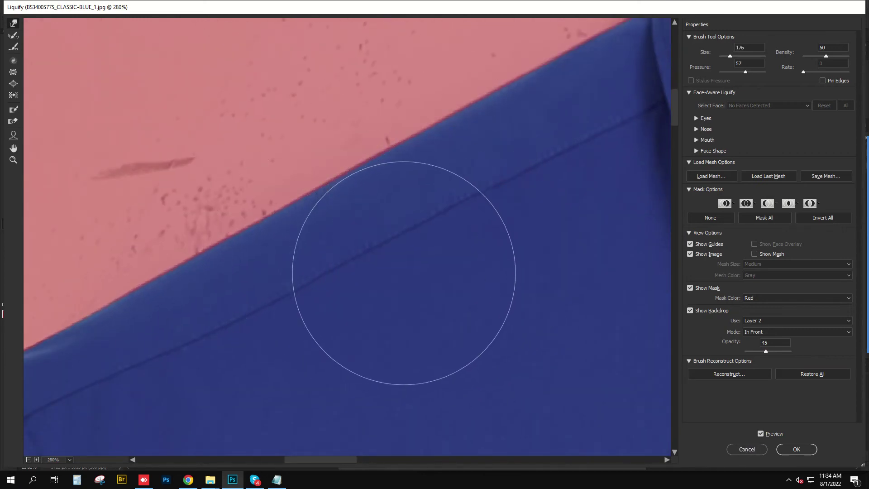
Move the view down the shoulder toward the sleeve corner and begin resizing the brush
scroll(372, 266, "down", 2)
scroll(372, 266, "left", 2)
scroll(391, 237, "down", 2)
scroll(391, 237, "left", 2)
right_click(392, 238, "alt")
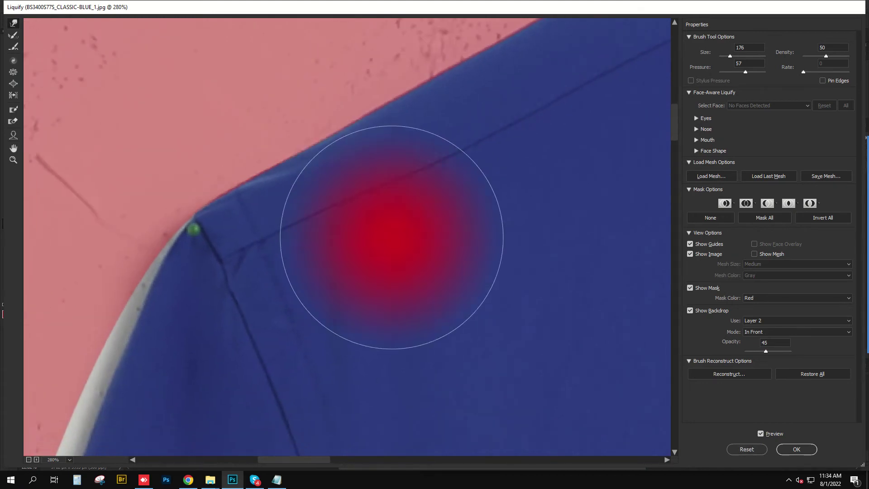
scroll(329, 250, "down", 2)
scroll(329, 249, "left", 2)
scroll(390, 210, "down", 2)
scroll(390, 209, "down", 2)
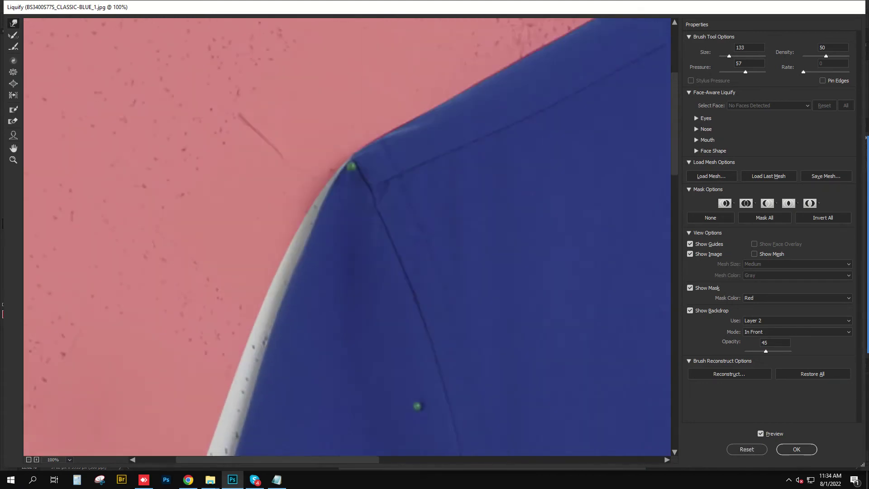
scroll(390, 209, "down", 1)
Pull the left sleeve hem down over the white edge and reshape its corner
scroll(347, 236, "down", 3)
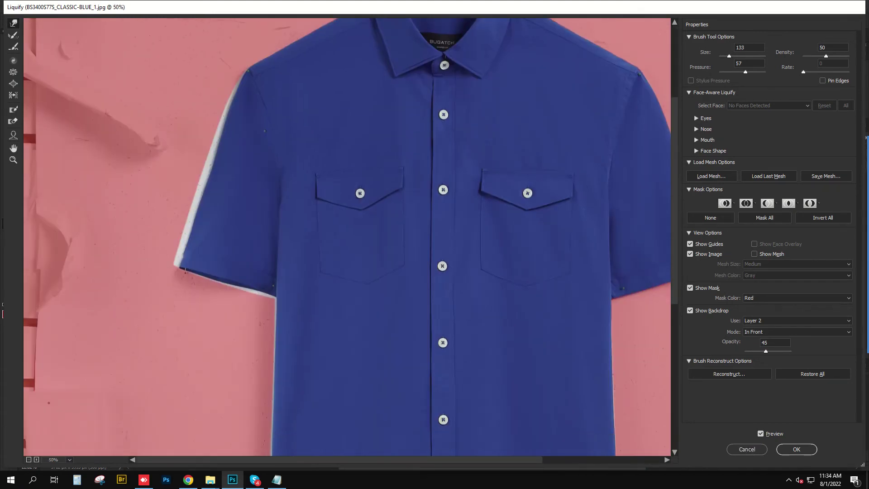
left_click_drag(424, 288, 424, 289)
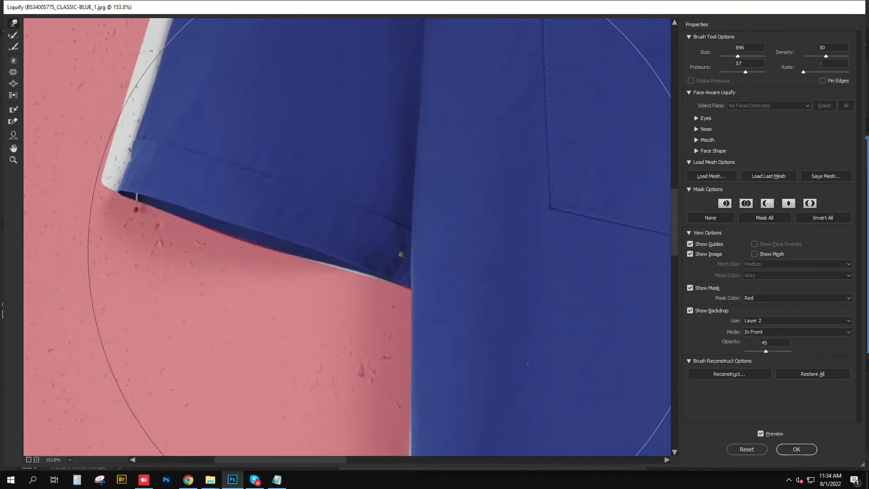
left_click_drag(253, 240, 251, 256)
scroll(136, 222, "up", 2)
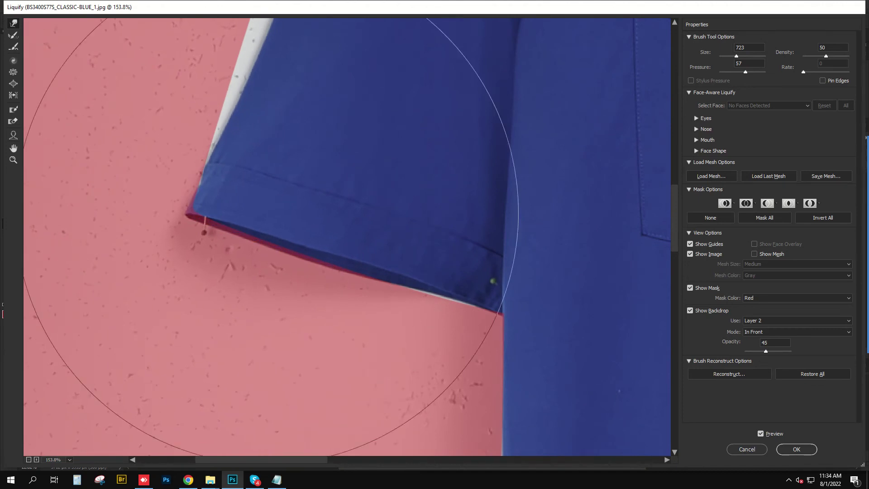
left_click_drag(115, 179, 213, 222)
Resize the brush with [ and ] and pull the hem's lower edge toward its inner corner
key("bracketright")
key("bracketright")
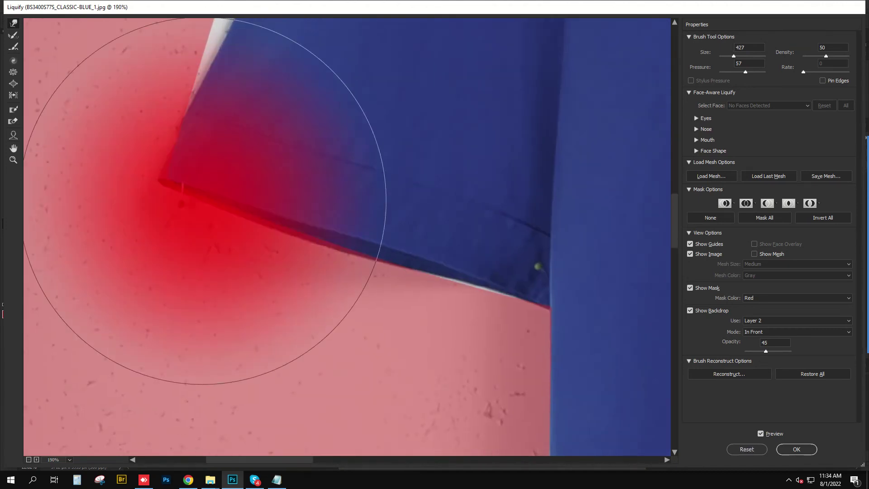
key("bracketleft")
key("bracketleft")
key("bracketleft")
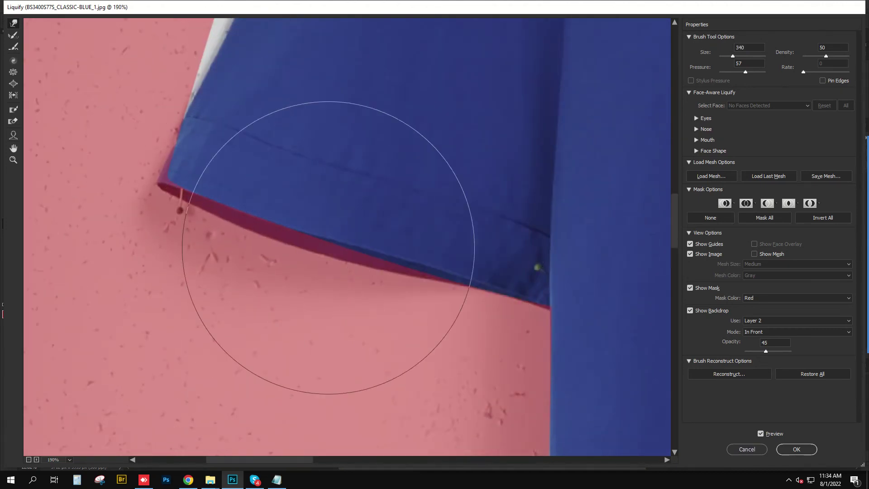
scroll(326, 222, "up", 1)
left_click_drag(326, 221, 364, 298)
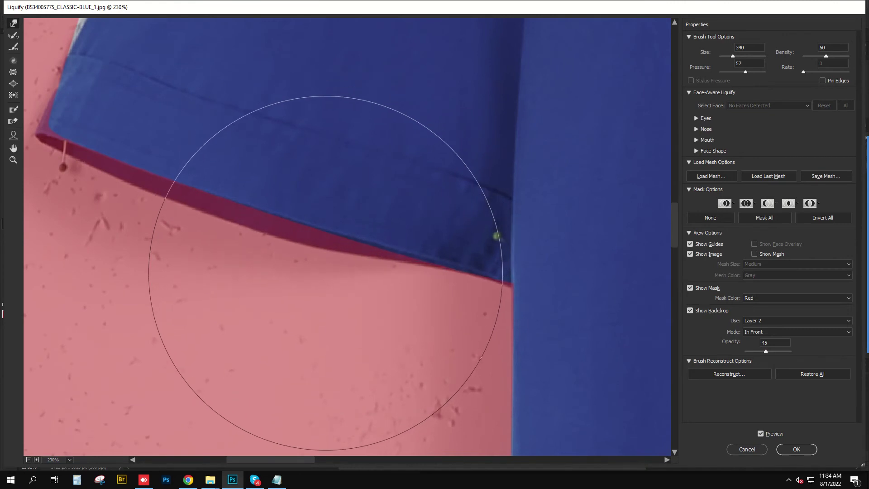
key("bracketleft")
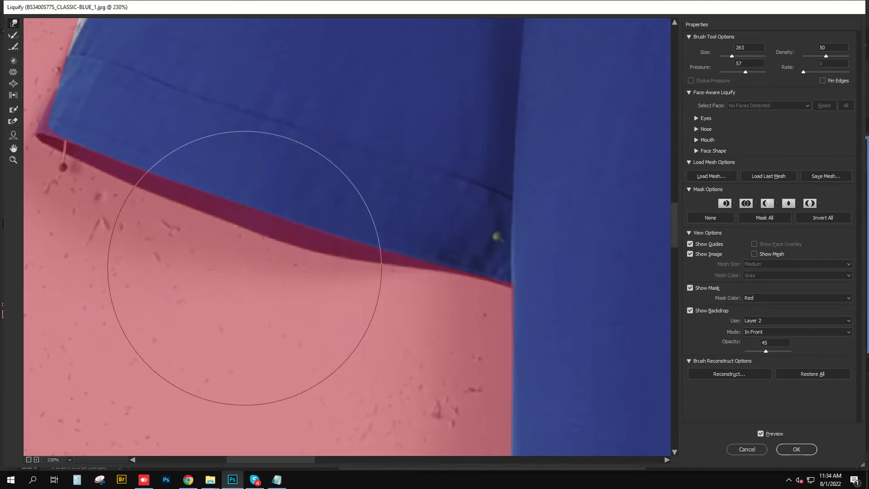
scroll(345, 277, "up", 1)
key("bracketleft")
scroll(344, 277, "up", 1)
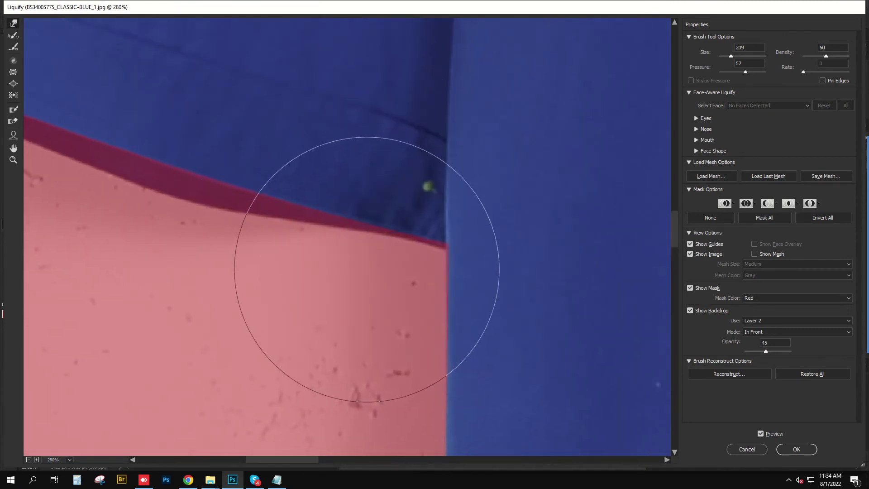
key("bracketleft")
key("bracketleft")
key("bracketright")
key("bracketright")
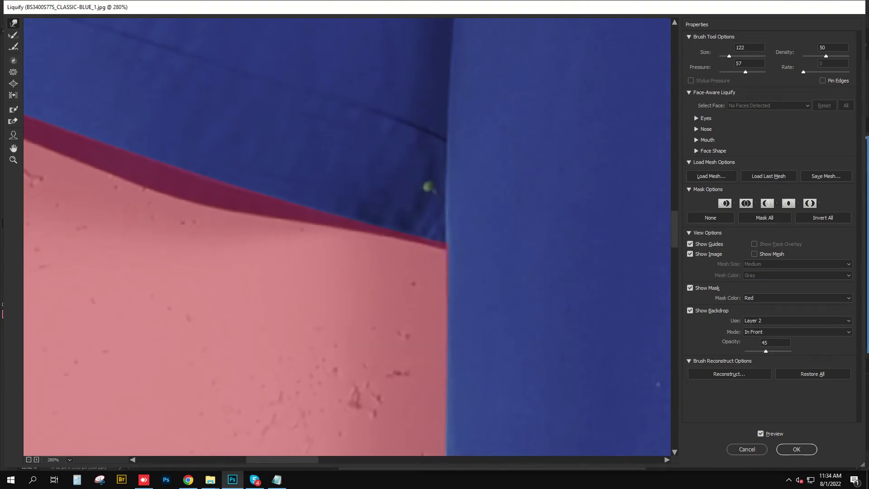
left_click_drag(438, 248, 413, 272)
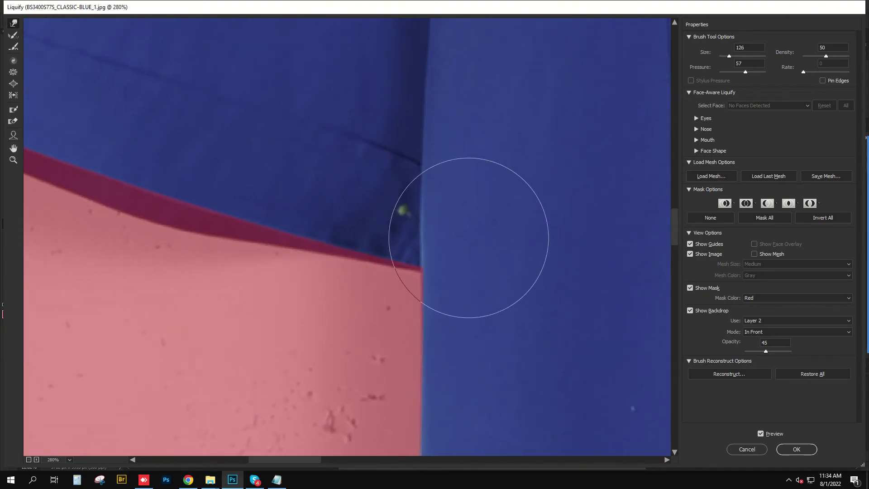
Warp the sleeve's outer hem corner and outer edge, adjusting the brush with [ and ]
scroll(465, 221, "up", 1)
scroll(471, 221, "up", 1)
key("bracketright")
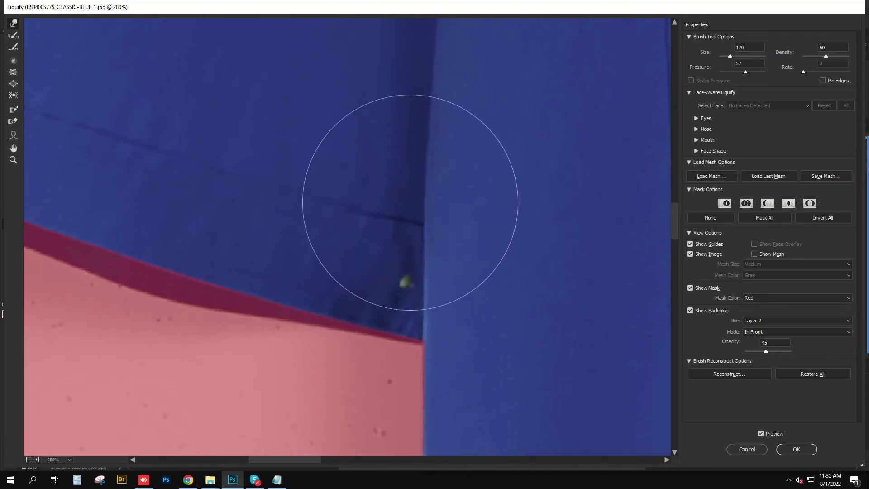
left_click_drag(254, 183, 330, 247)
key("bracketright")
key("bracketright")
key("bracketleft")
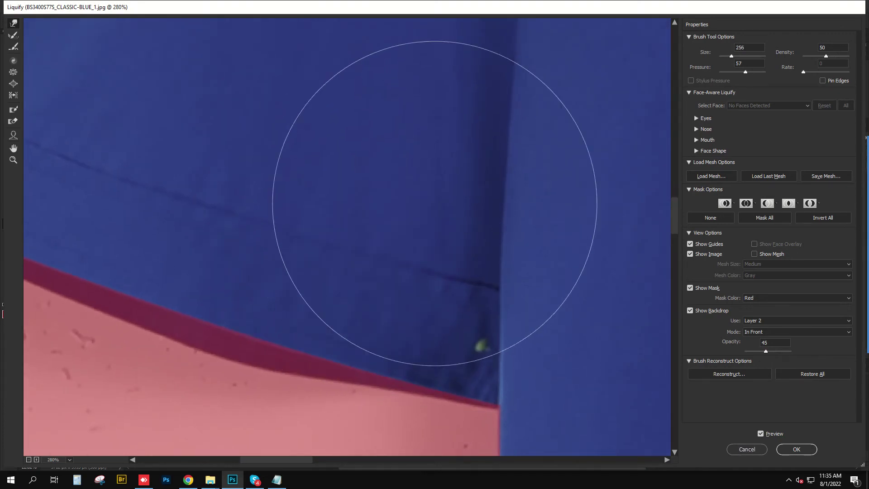
left_click_drag(258, 189, 397, 237)
key("bracketright")
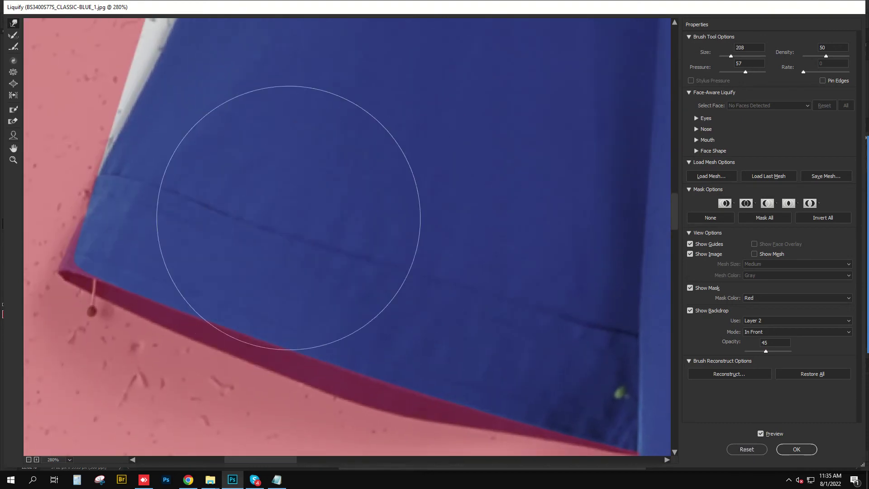
left_click_drag(39, 129, 176, 226)
key("bracketleft")
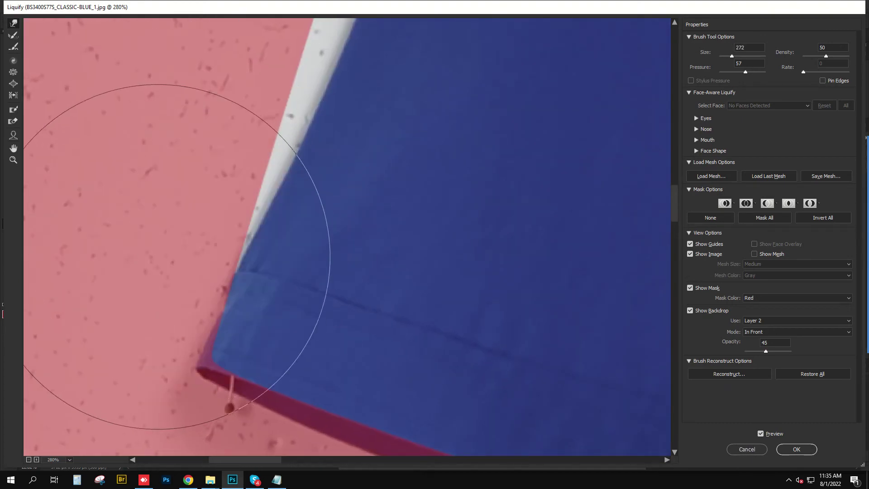
key("bracketleft")
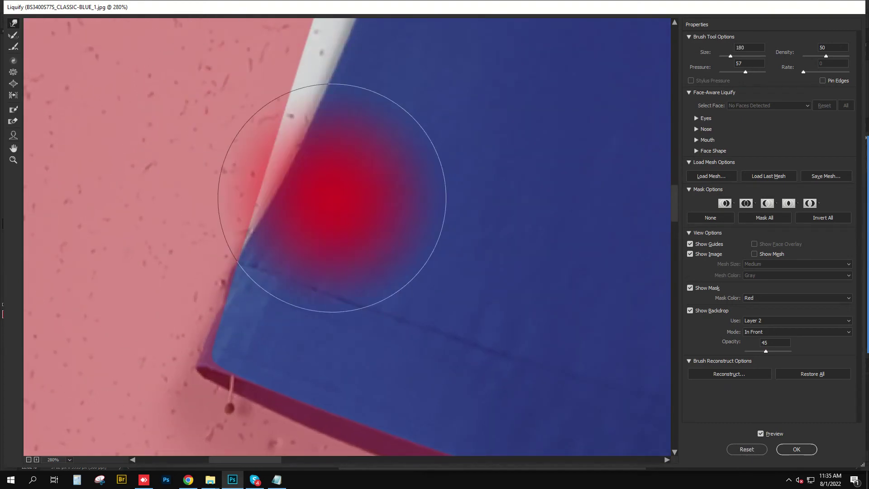
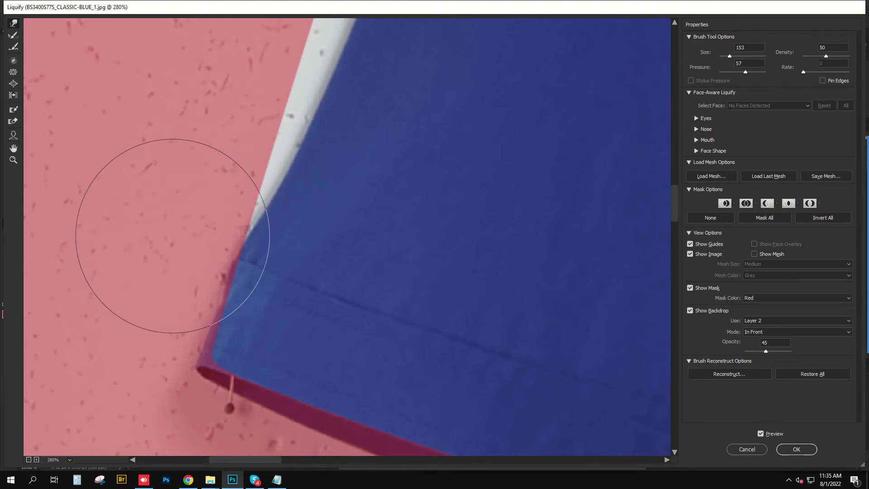
Resize the Forward Warp brush with [ and ] and push the outer sleeve edge outward
scroll(223, 248, "down", 3)
scroll(223, 249, "up", 1)
key("bracketright")
key("bracketright")
key("bracketright")
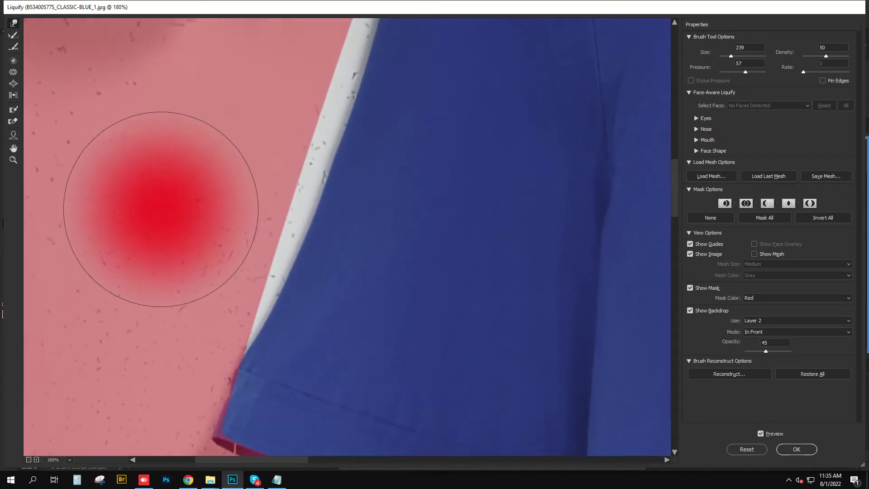
scroll(376, 211, "down", 1)
key("bracketright")
key("bracketright")
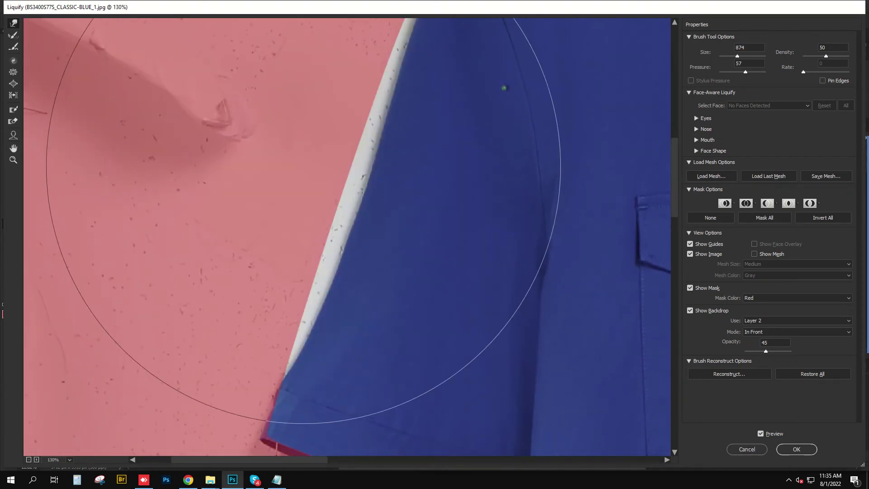
scroll(256, 149, "up", 1)
key("bracketleft")
key("bracketleft")
key("bracketleft")
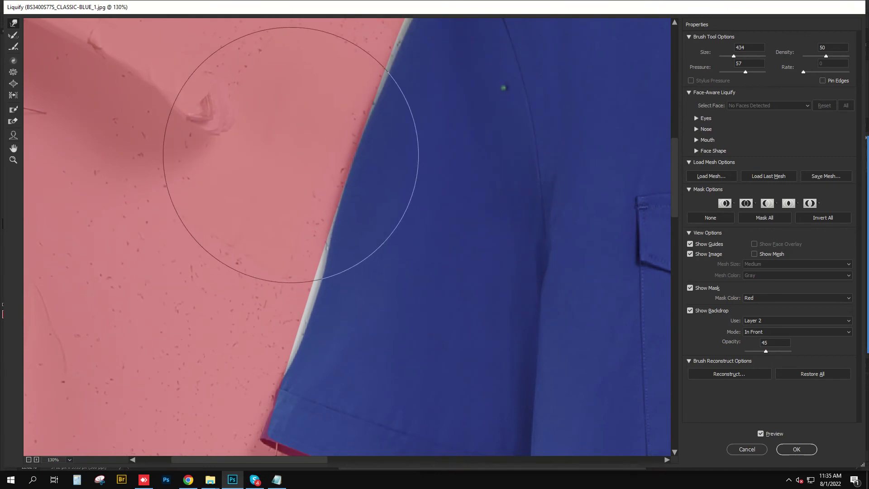
key("bracketright")
key("bracketright")
scroll(275, 209, "up", 1)
key("bracketleft")
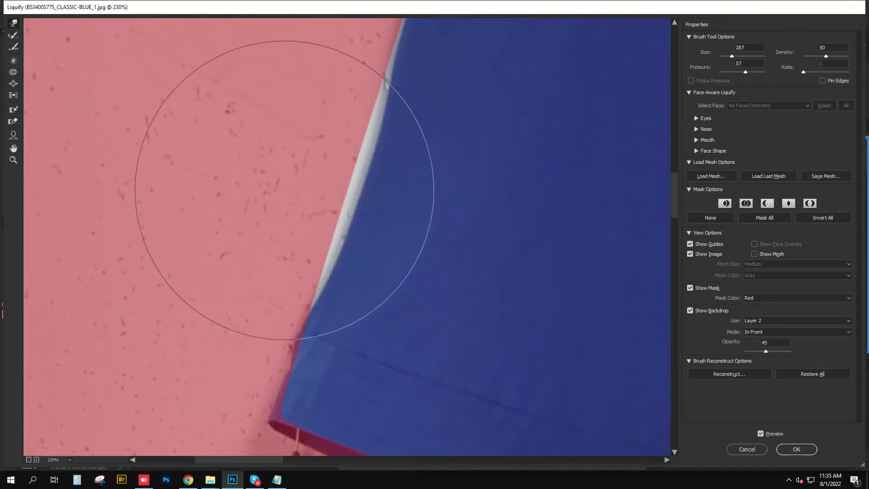
key("bracketleft")
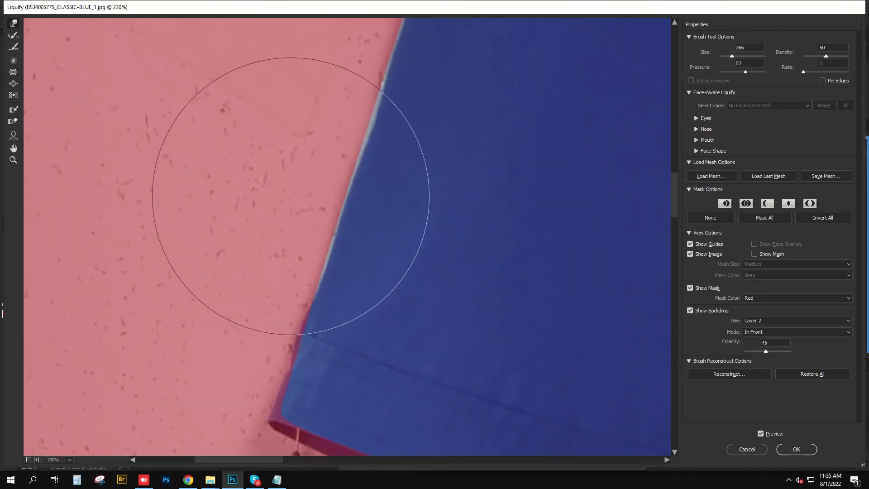
left_click_drag(363, 197, 297, 245)
Enlarge the brush to smooth the sleeve and shoulder edge, then bring up the browser
key("bracketright")
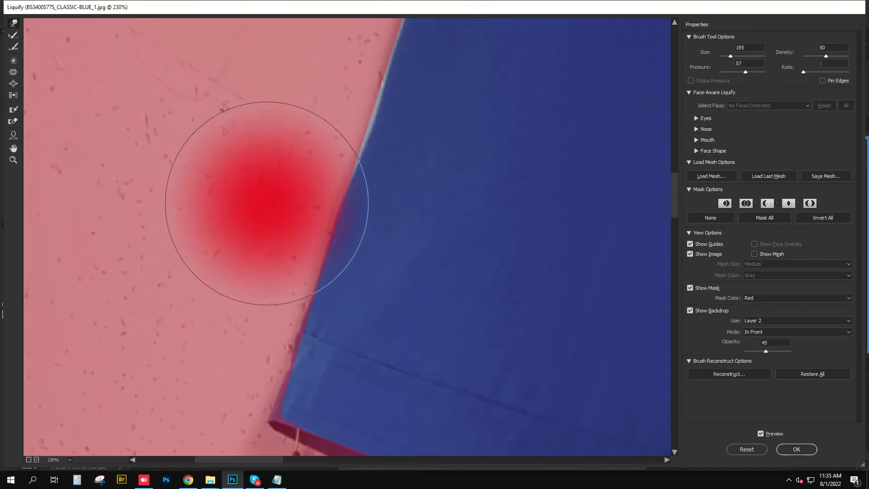
scroll(316, 181, "up", 1)
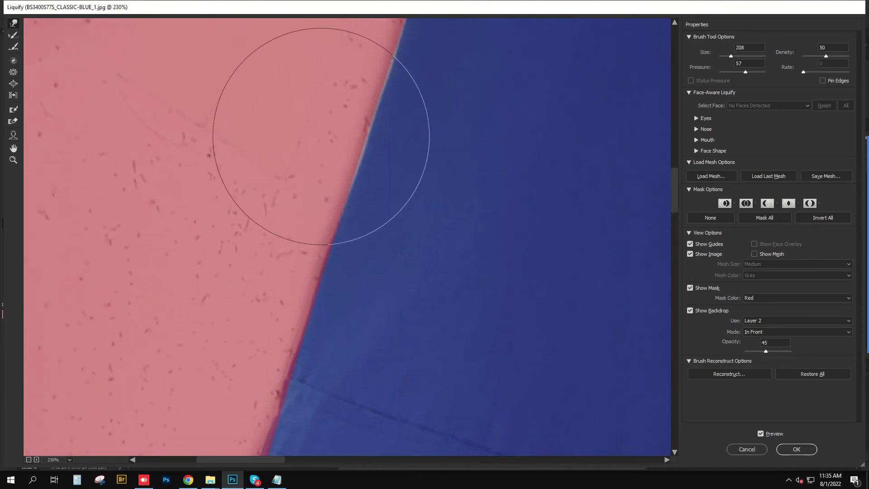
key("bracketright")
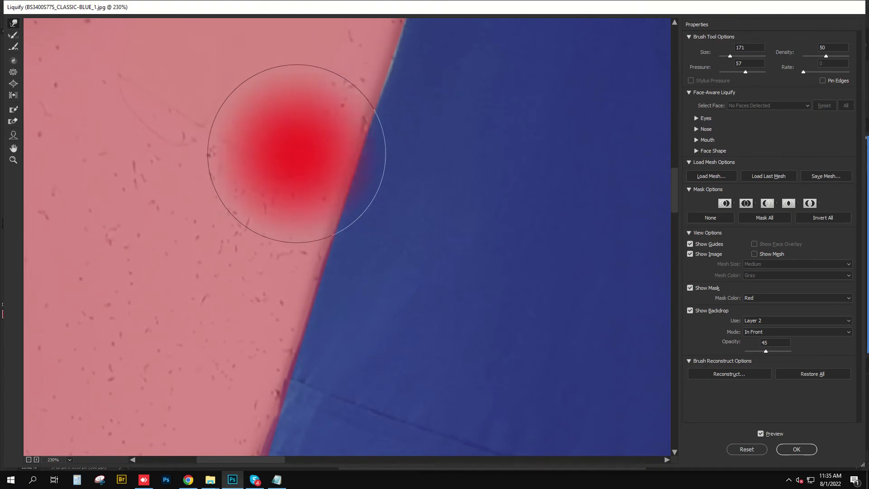
scroll(333, 150, "down", 2)
key("bracketleft")
key("bracketleft")
key("bracketleft")
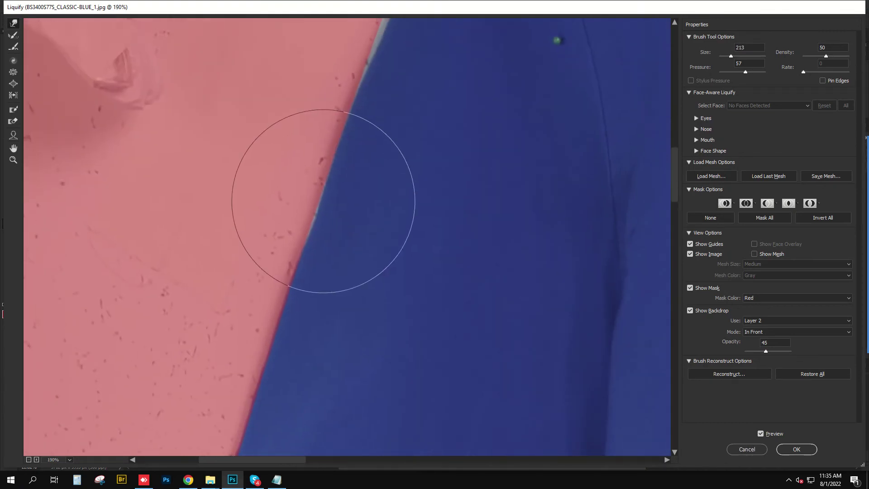
key("bracketright")
key("bracketright")
key("bracketright")
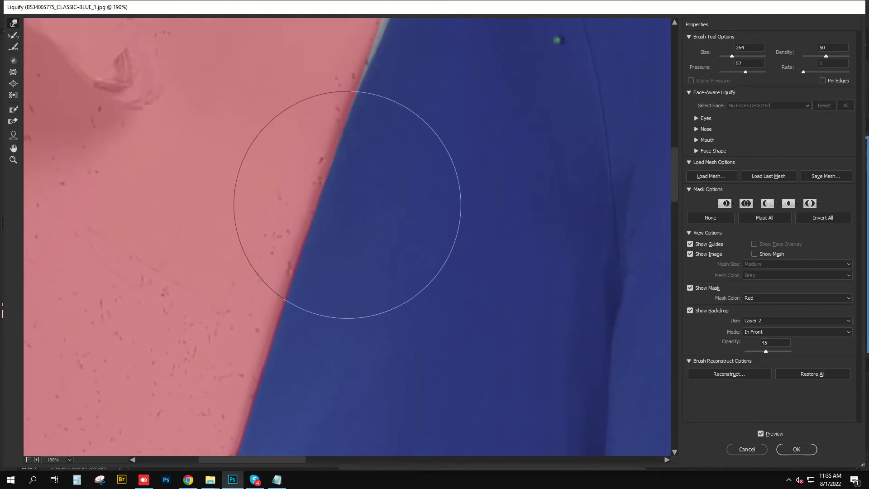
scroll(557, 41, "up", 3)
key("bracketright")
key("bracketright")
key("bracketright")
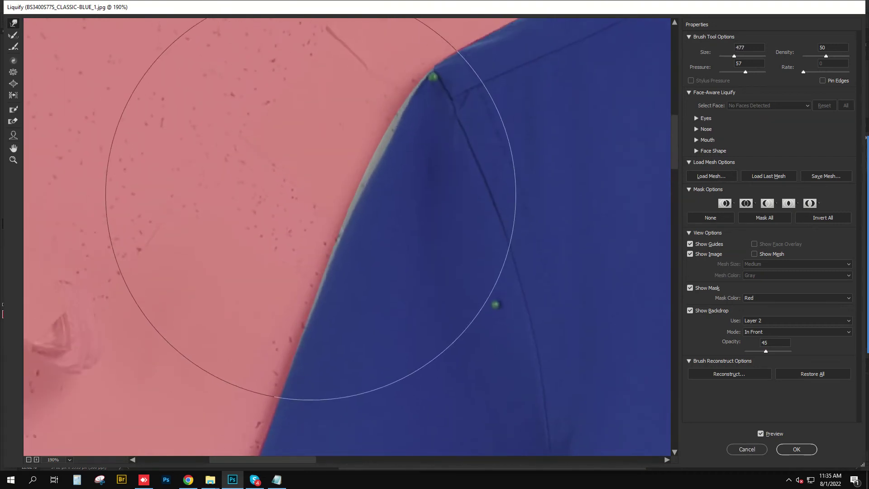
left_click_drag(389, 169, 373, 169)
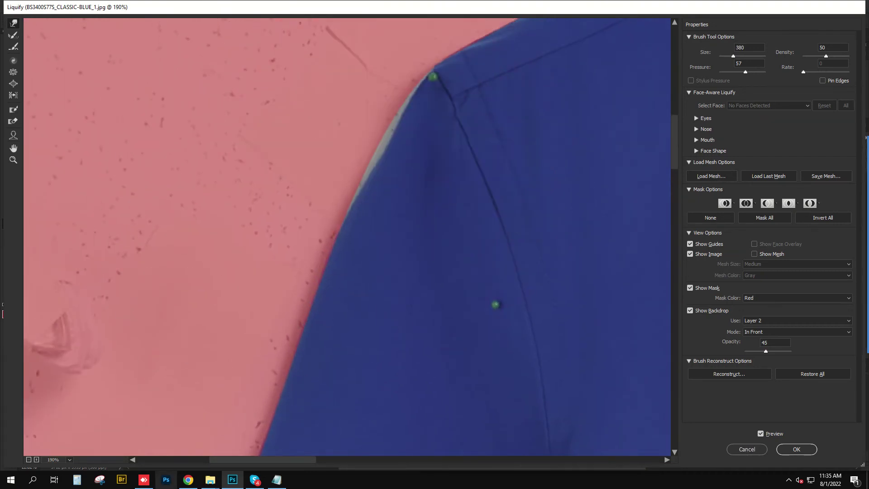
left_click(188, 480)
In a new tab, search for 'tejgaon college student id card template'
left_click(442, 183)
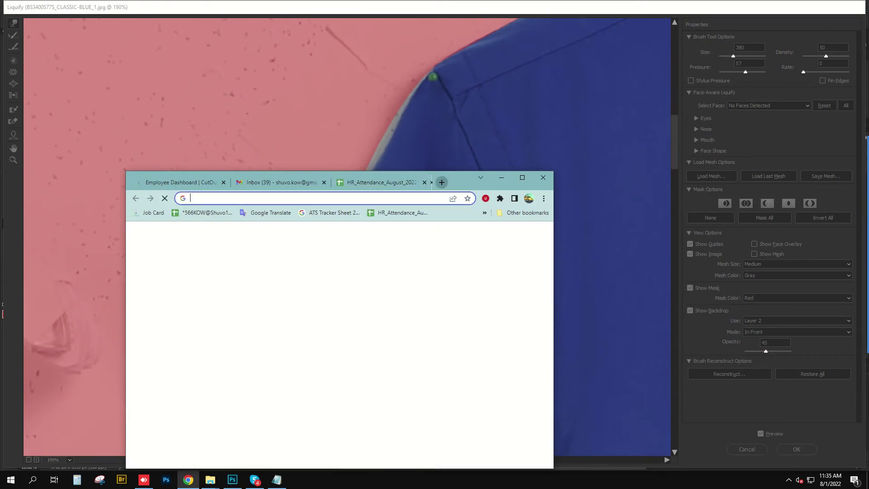
type("Te")
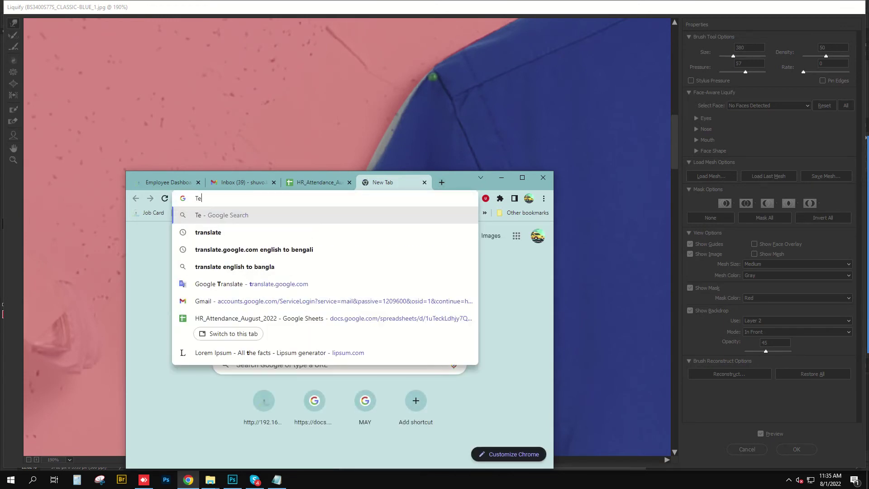
type("j")
key("Down")
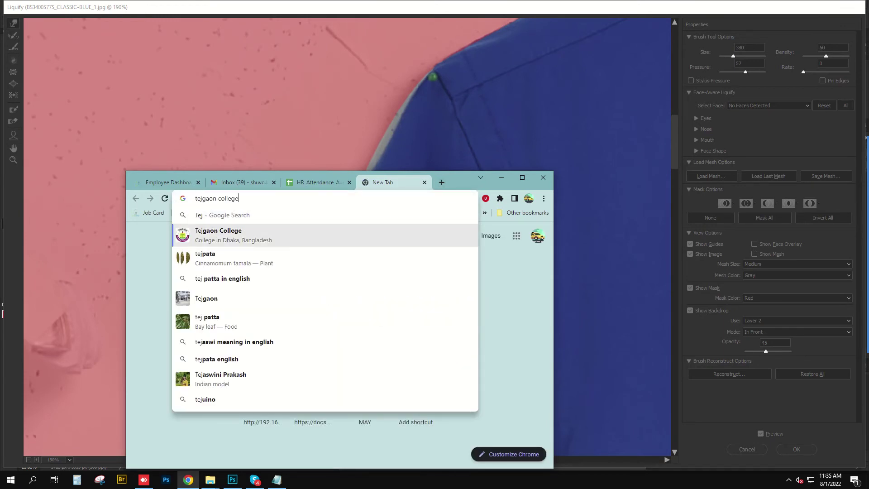
key("Right")
type("u")
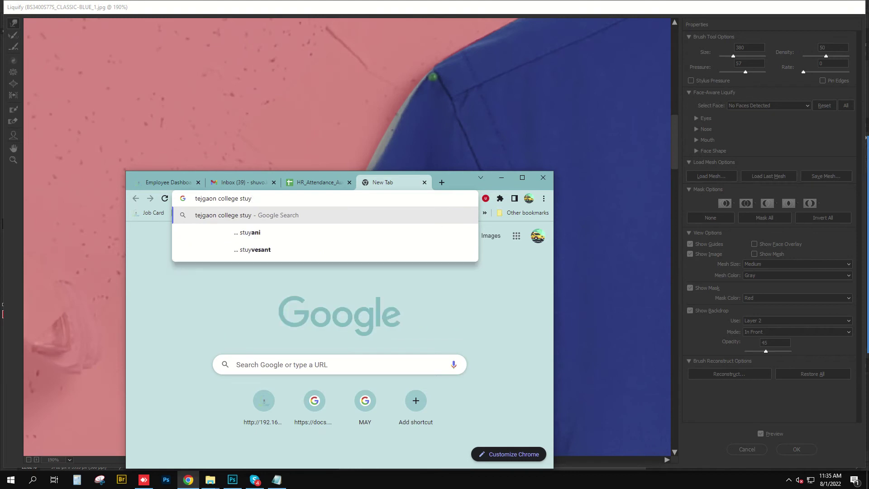
type("den")
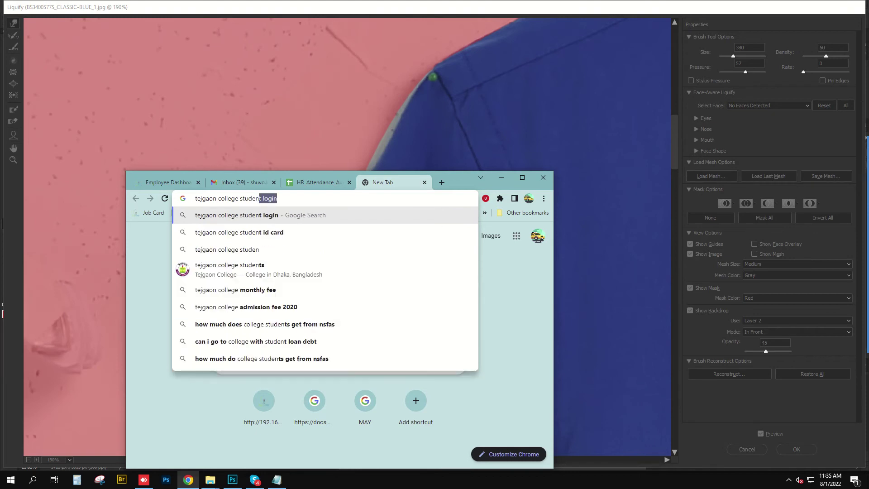
key("Down")
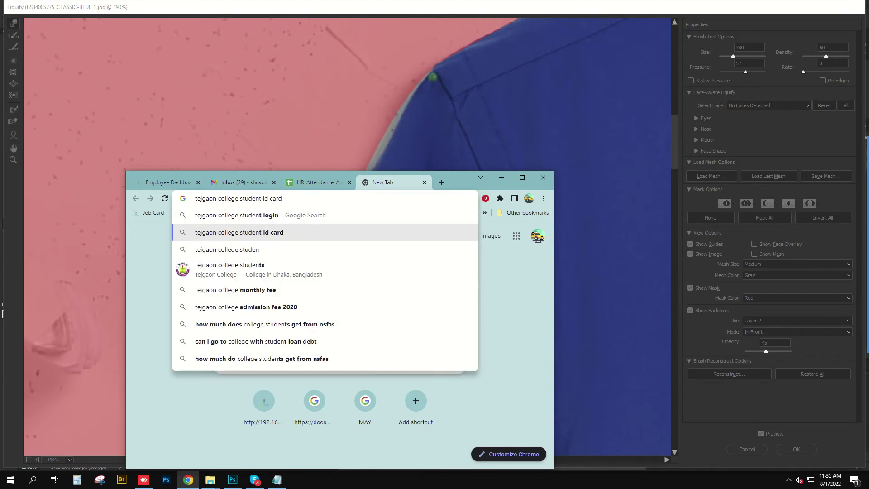
type(" te")
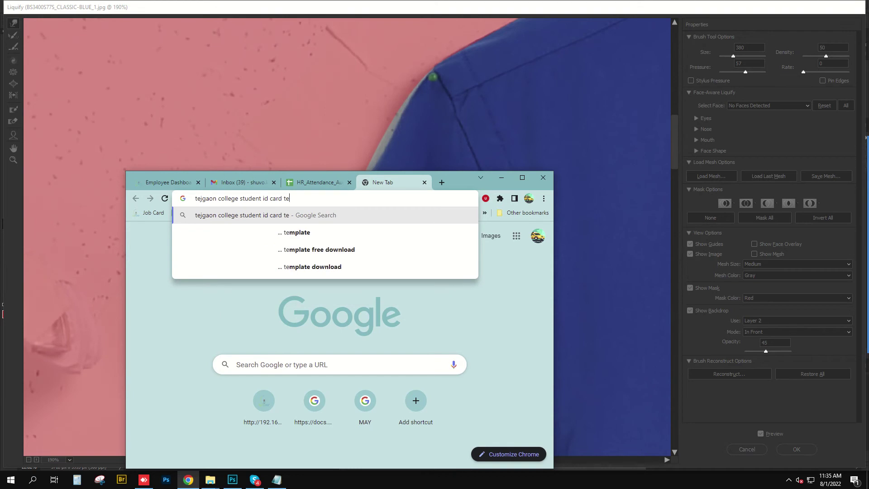
key("Down")
key("Return")
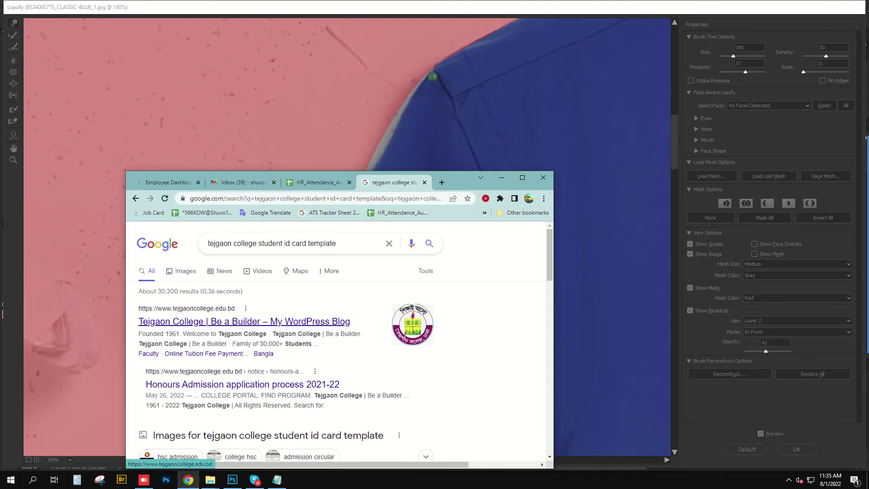
Open the college website result in another tab, then return to the search results
left_click(244, 322, "ctrl")
key("ctrl+Tab")
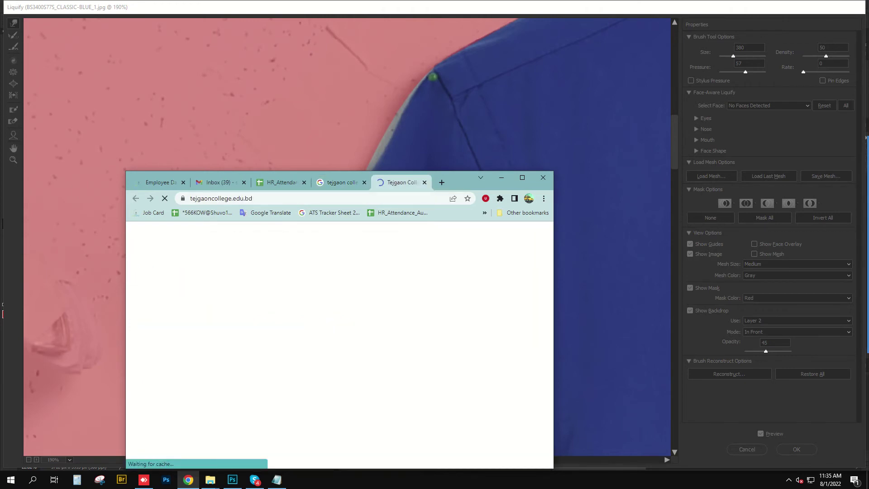
key("ctrl+shift+Tab")
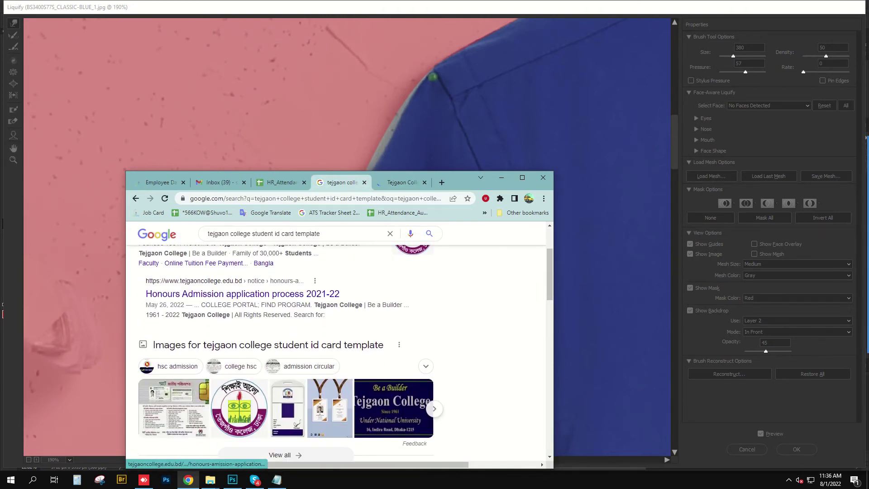
scroll(340, 340, "up", 2)
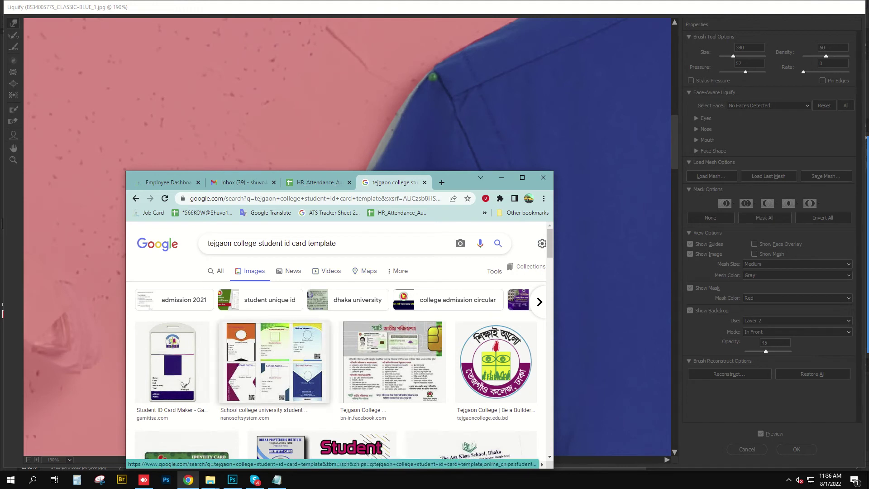
scroll(181, 358, "down", 3)
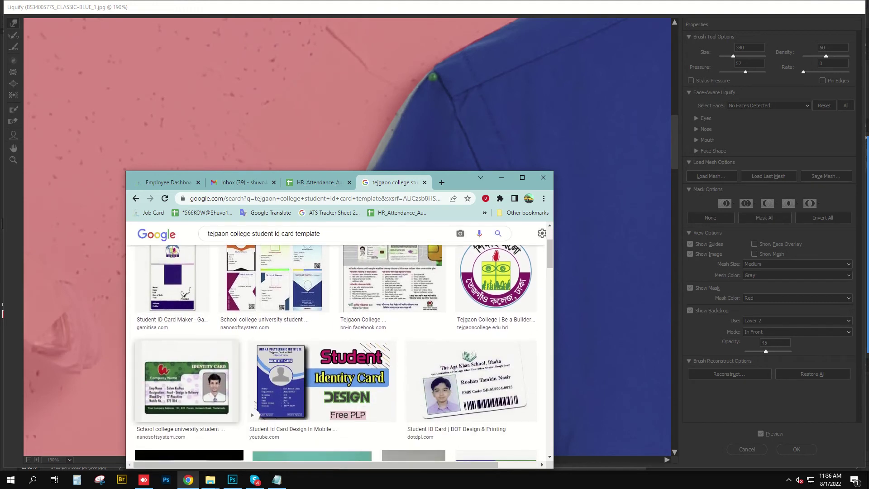
scroll(181, 357, "down", 2)
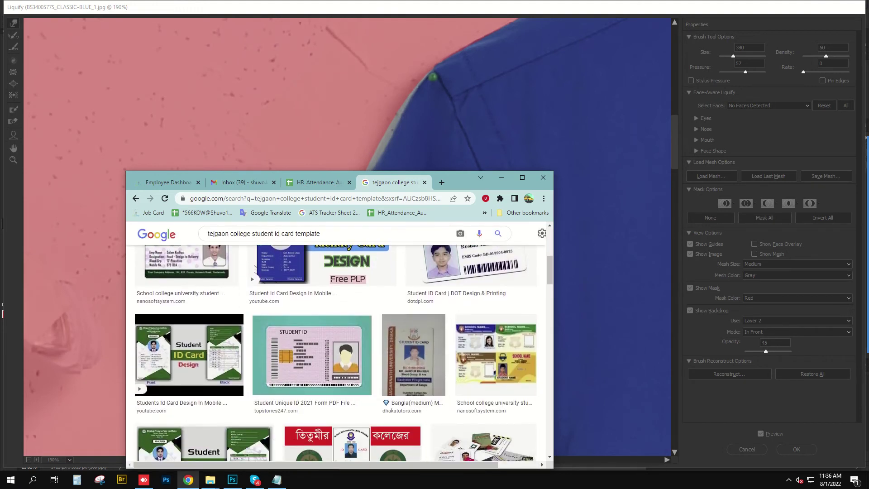
Preview the Students Id Card Design result and copy its ID card preview image
left_click(190, 355)
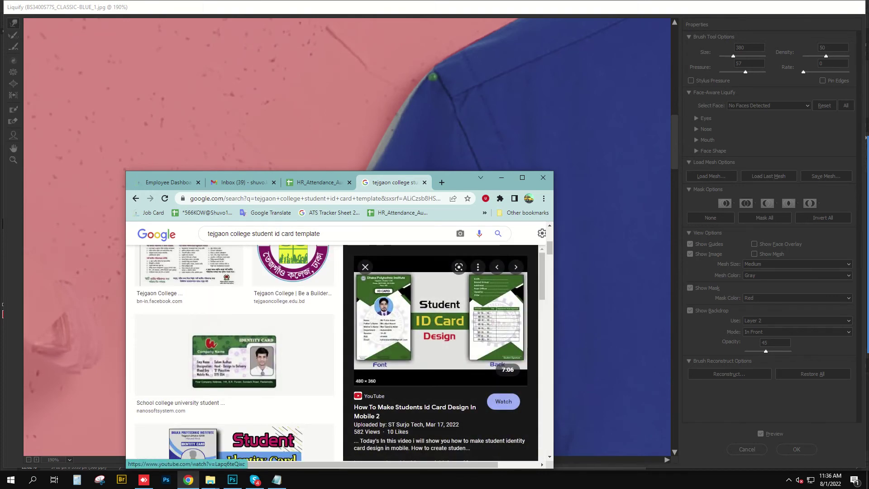
left_click(503, 401)
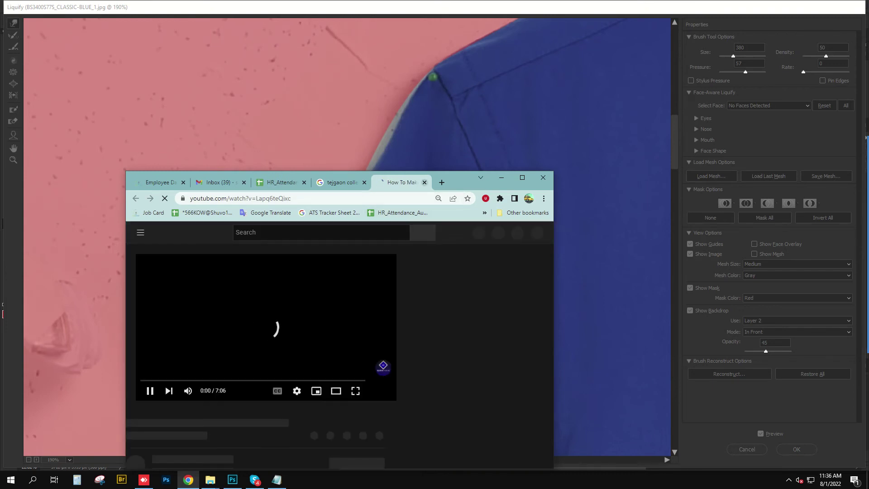
key("ctrl+shift+Tab")
left_click(424, 182)
scroll(235, 353, "up", 1)
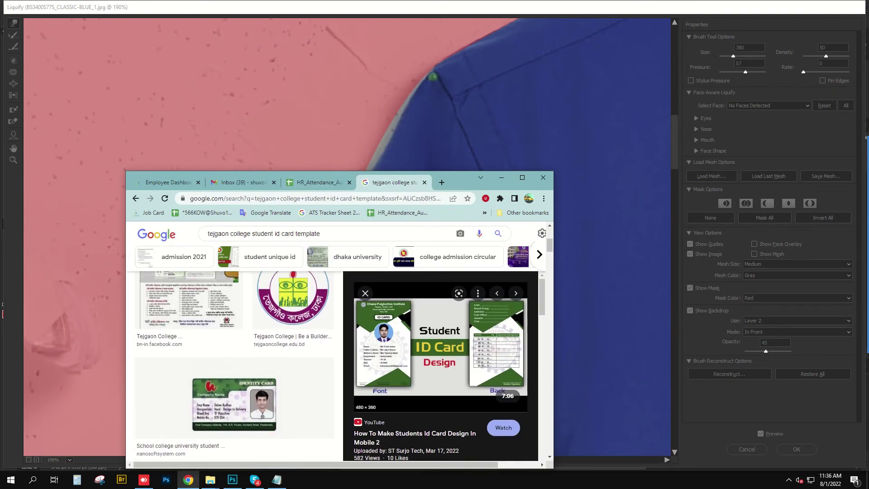
right_click(439, 332)
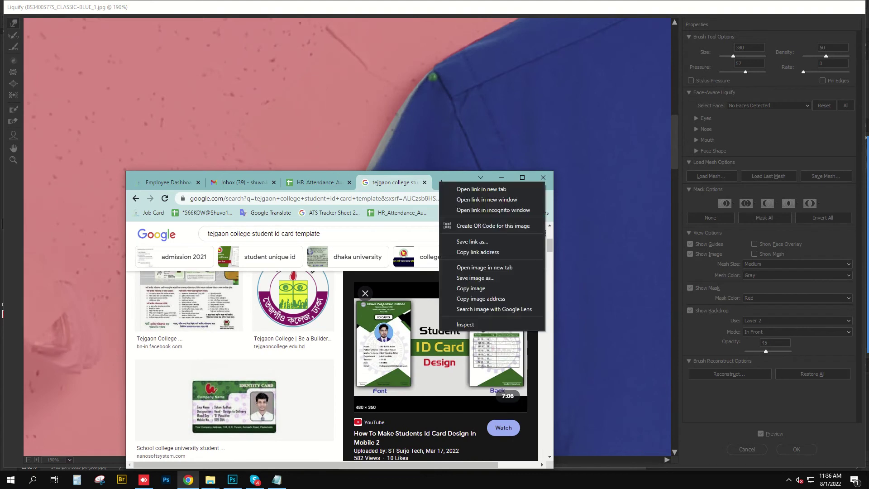
left_click(471, 289)
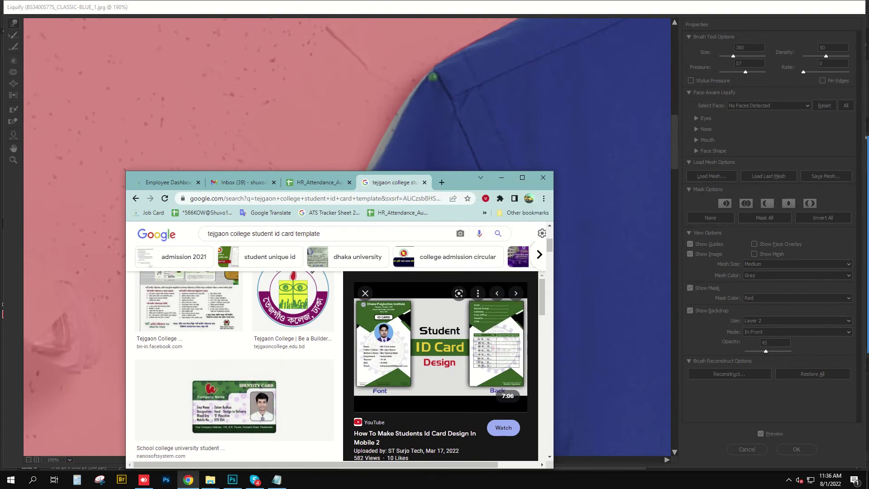
Back in Liquify, shrink the warp brush and work the shoulder edge
left_click(233, 479)
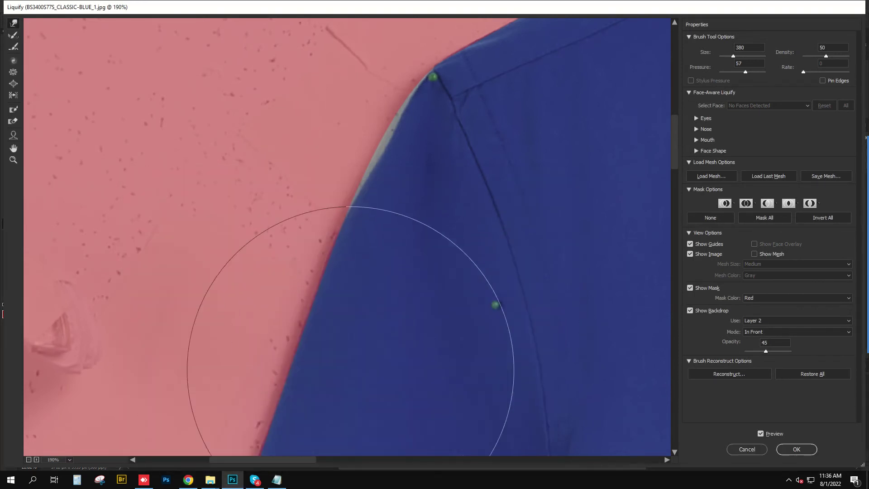
scroll(319, 172, "up", 2)
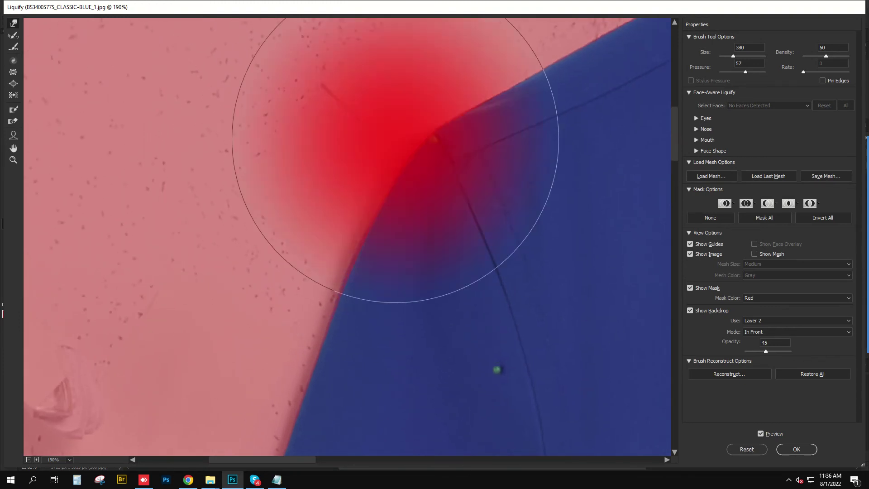
left_click_drag(312, 178, 290, 213)
scroll(311, 209, "up", 4)
scroll(311, 209, "right", 3)
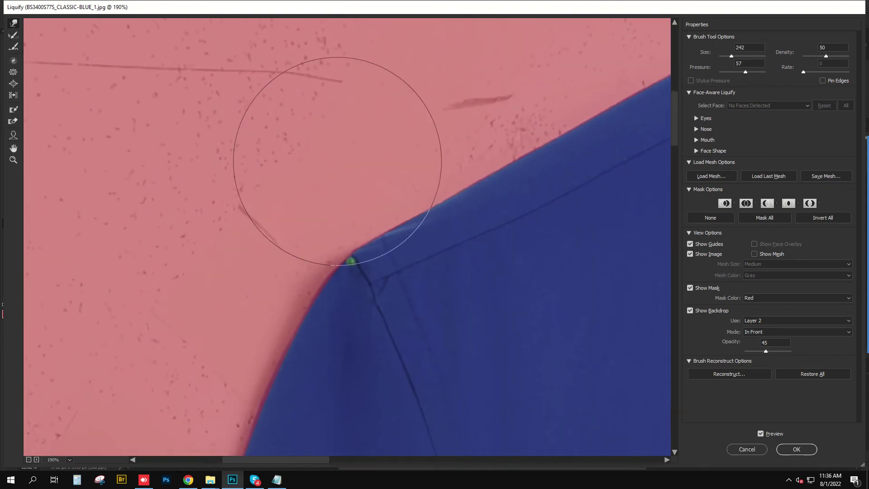
scroll(287, 156, "down", 5)
scroll(347, 237, "down", 5)
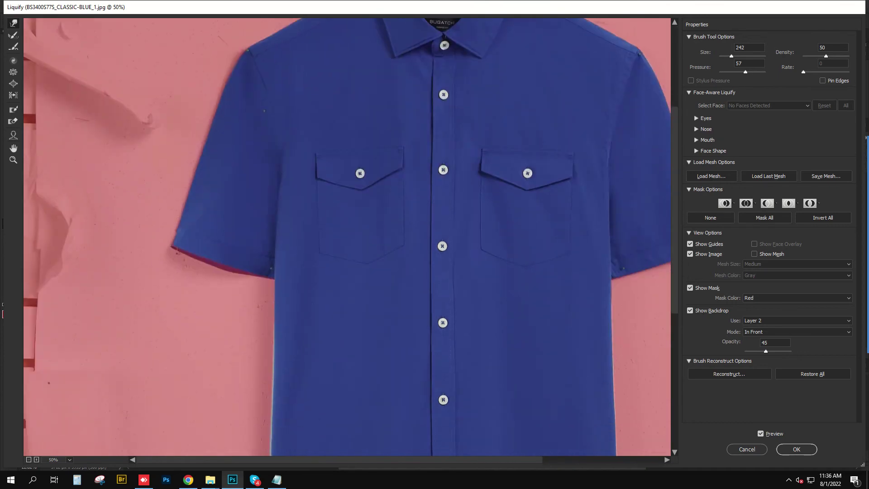
scroll(217, 190, "up", 3)
scroll(291, 272, "down", 2)
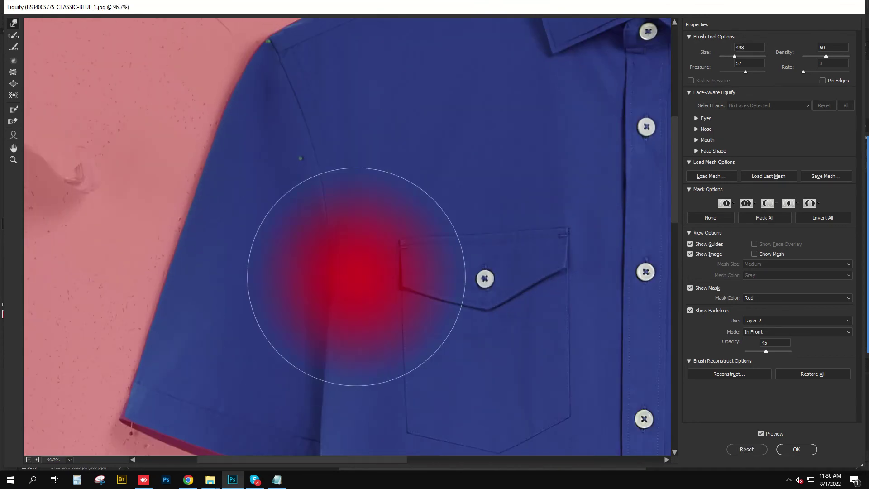
Alt-drag to resize the brush and smooth the sleeve seam and upper sleeve
left_click_drag(330, 272, 345, 282)
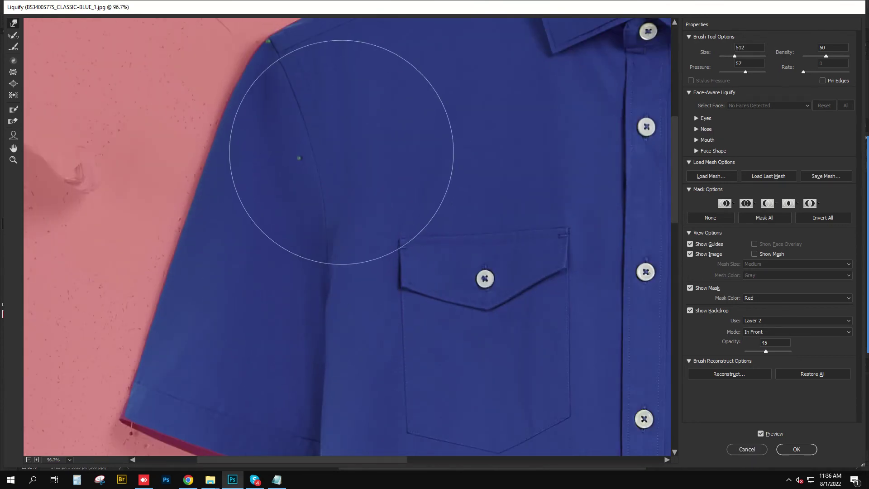
left_click_drag(316, 181, 323, 180)
scroll(344, 181, "down", 3)
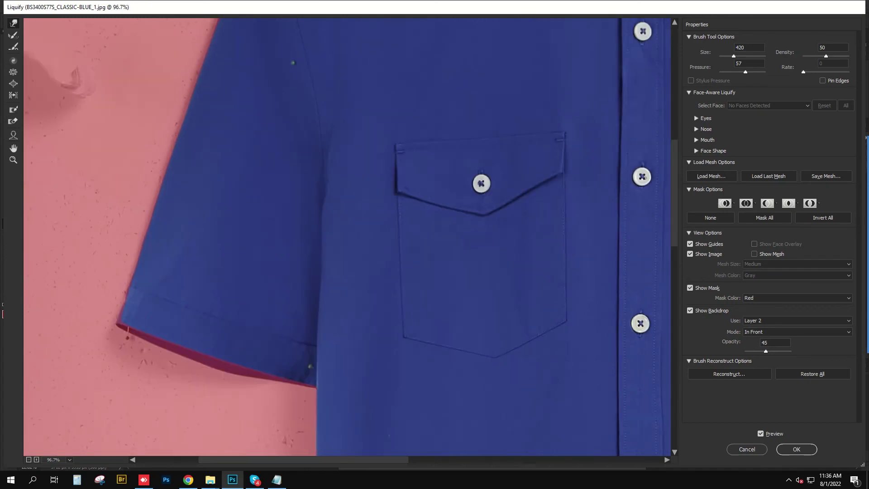
left_click_drag(250, 205, 178, 205)
left_click_drag(327, 191, 296, 207)
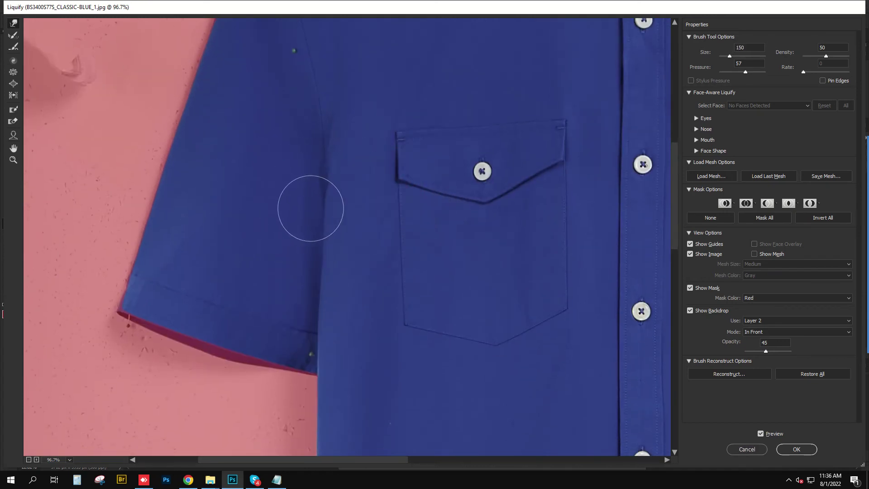
left_click_drag(258, 273, 350, 305)
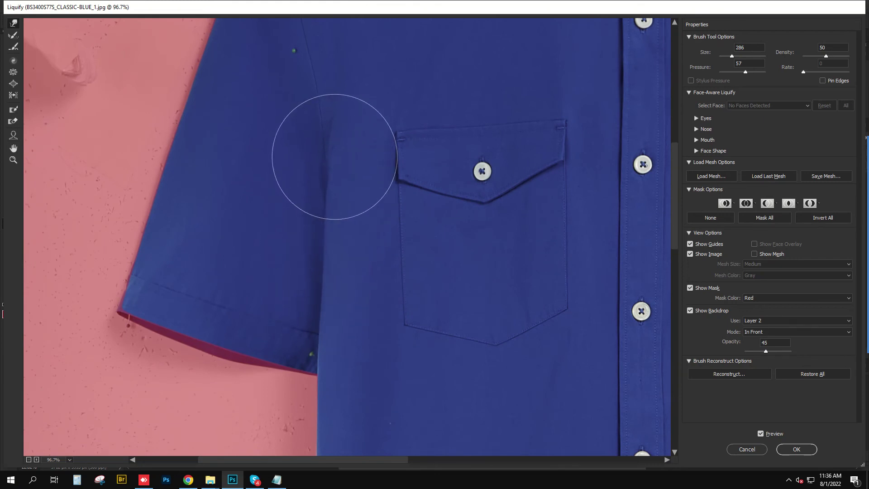
scroll(334, 156, "up", 3)
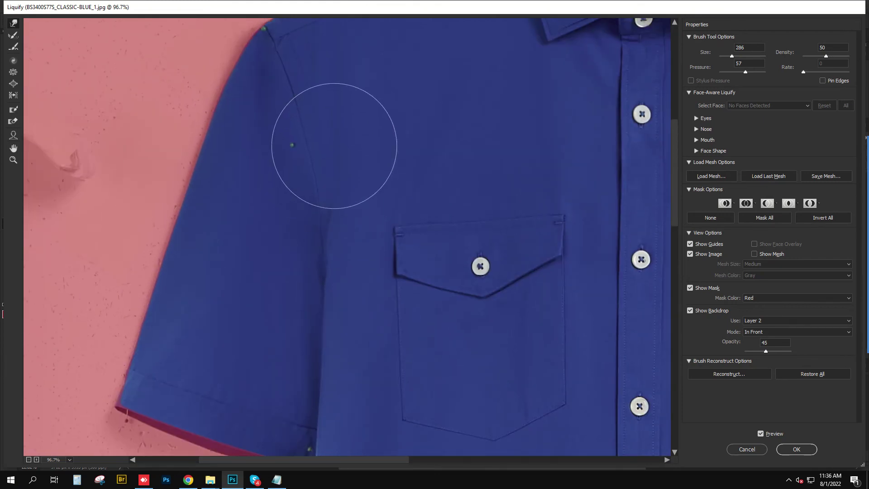
left_click(343, 107)
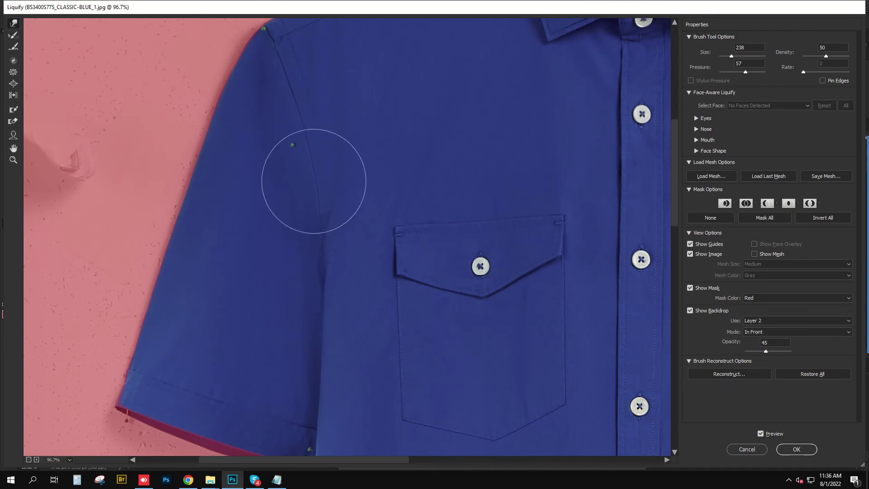
Zoom in on the collar and warp its edges with a smaller brush
scroll(318, 240, "down", 1)
scroll(317, 241, "down", 1)
scroll(318, 241, "down", 1)
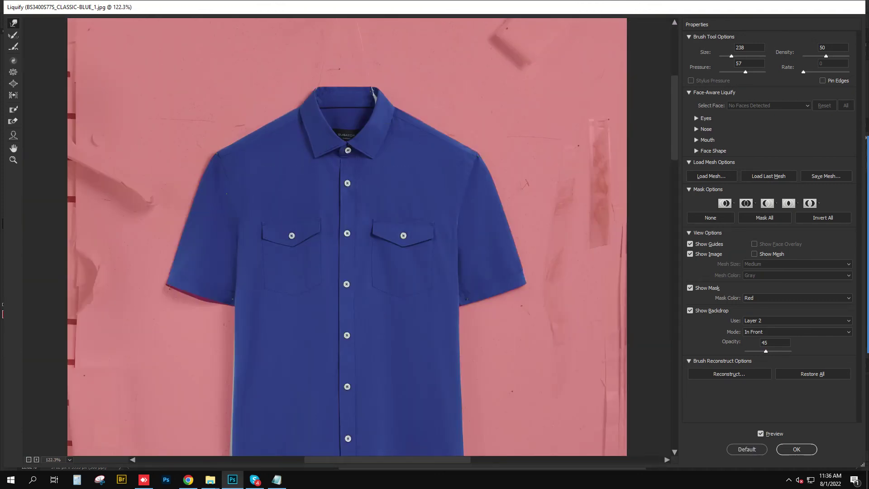
scroll(307, 137, "up", 4)
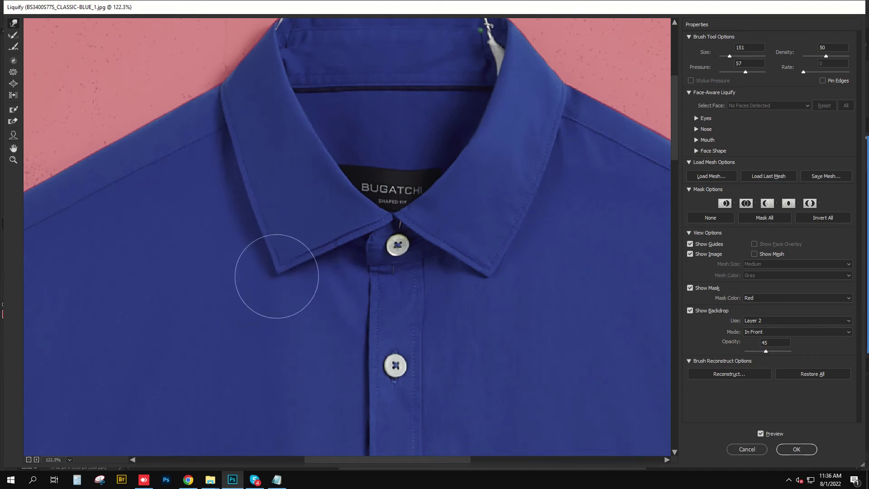
scroll(277, 276, "down", 3)
scroll(277, 277, "down", 1)
scroll(284, 180, "up", 5)
key("bracketright")
key("bracketright")
key("bracketright")
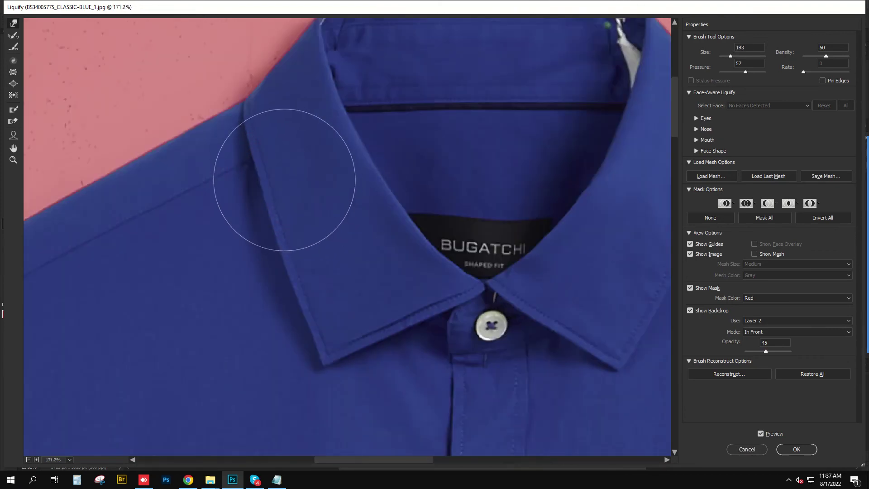
scroll(306, 291, "down", 1)
scroll(362, 264, "up", 1)
key("bracketleft")
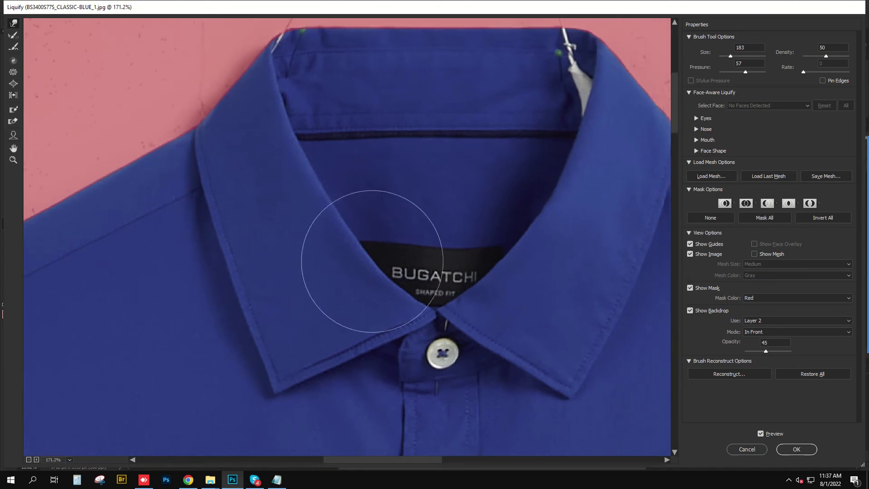
key("bracketleft")
key("bracketleft")
key("bracketleft")
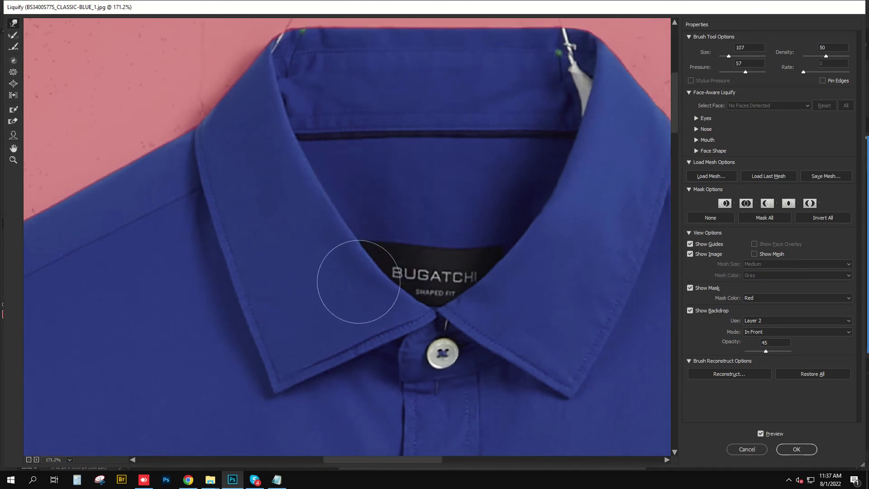
scroll(311, 353, "down", 3)
Warp the shirt's right side edge smooth along its length
scroll(311, 353, "down", 1)
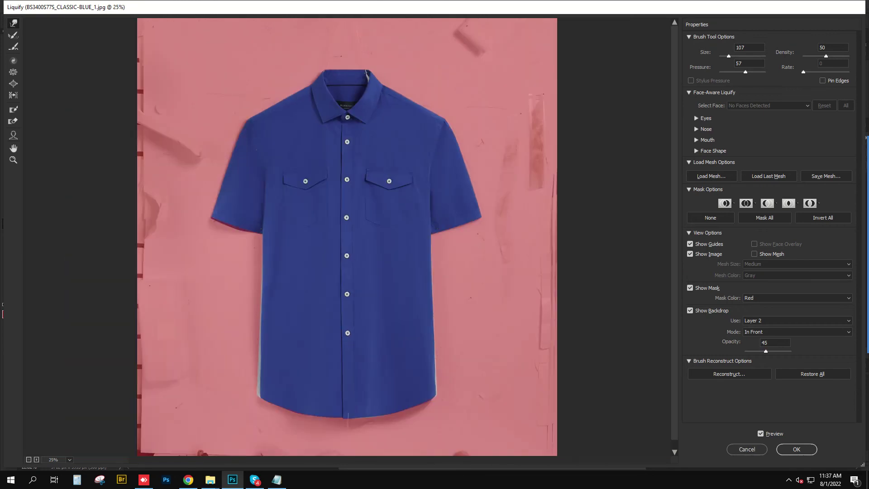
scroll(311, 353, "up", 3)
scroll(311, 353, "up", 1)
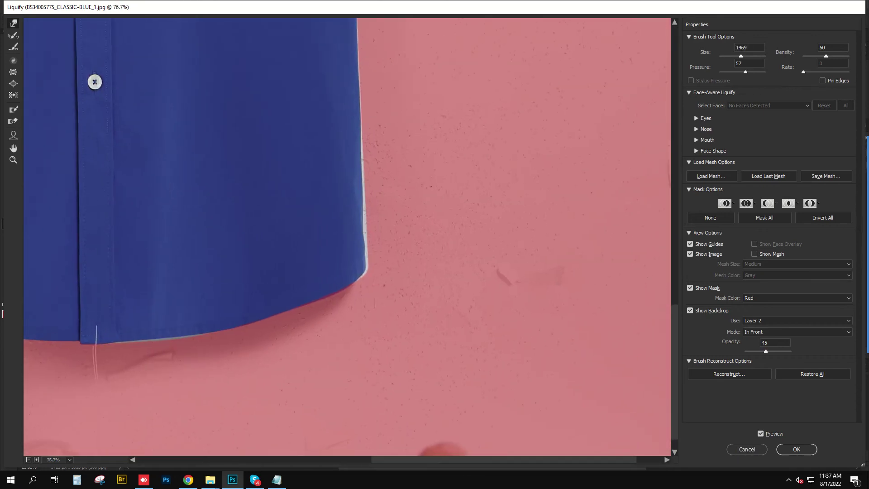
scroll(548, 235, "up", 3)
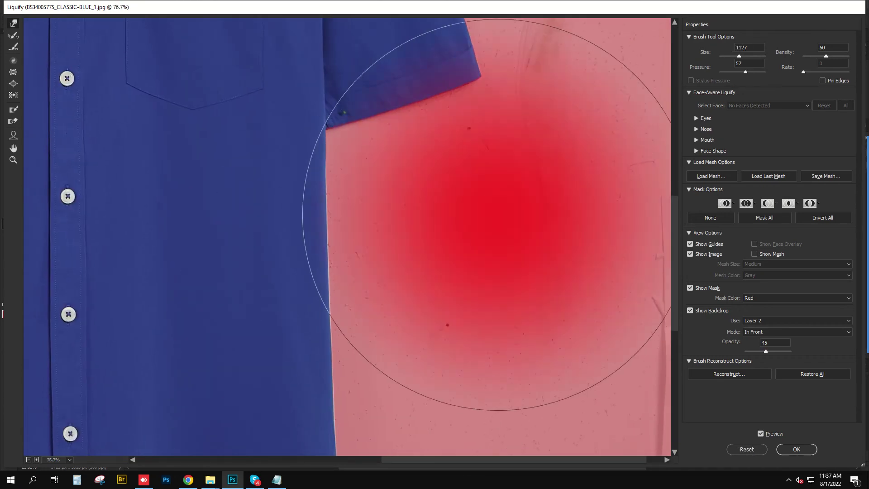
scroll(484, 213, "up", 4)
left_click_drag(342, 198, 368, 265)
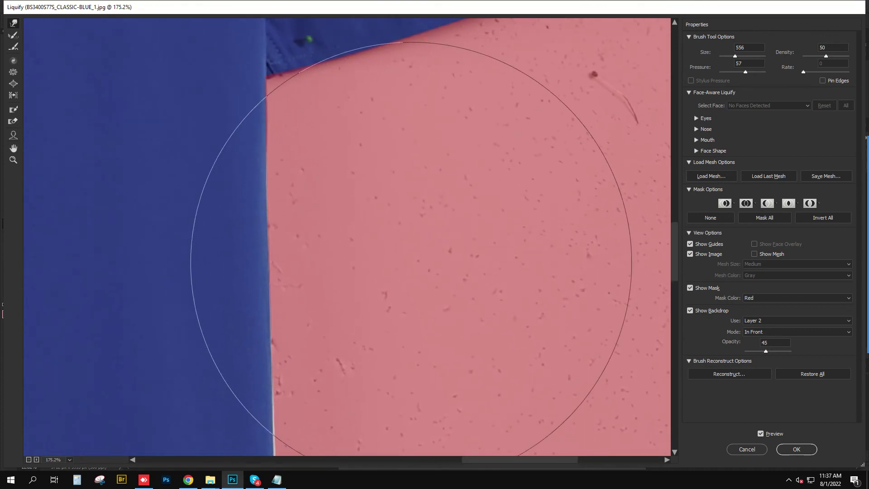
left_click_drag(405, 309, 441, 232)
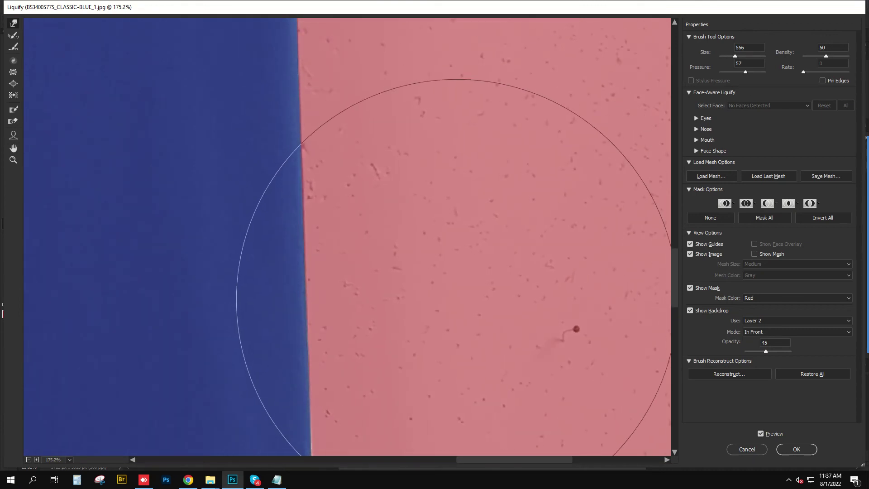
left_click_drag(450, 321, 467, 124)
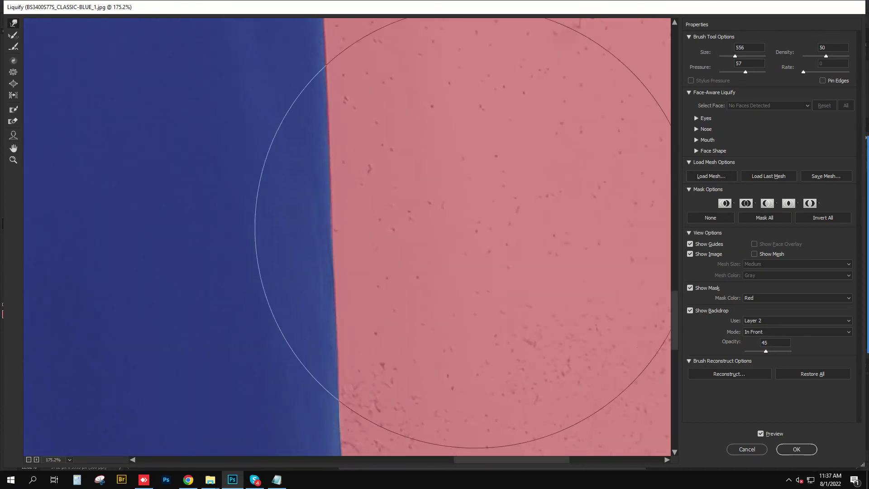
left_click_drag(469, 226, 510, 181)
scroll(368, 220, "down", 5)
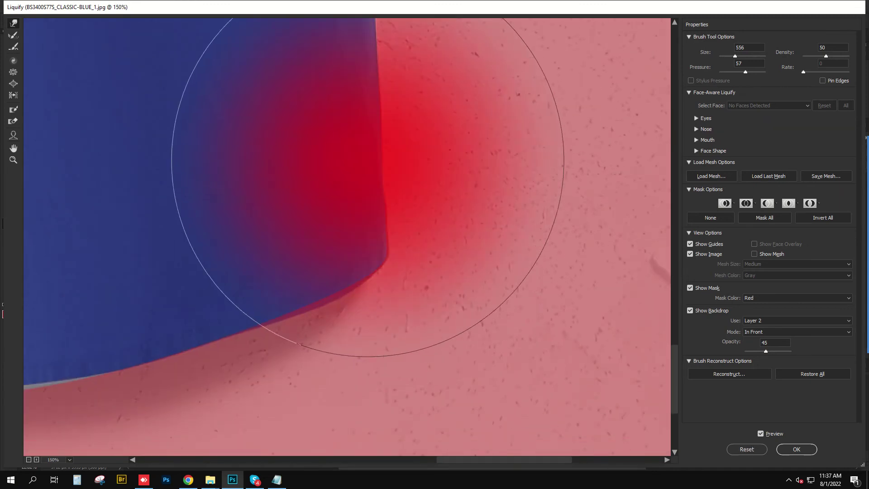
Resize the brush and smooth the curved hem from the corner to its left end
left_click_drag(574, 181, 489, 181)
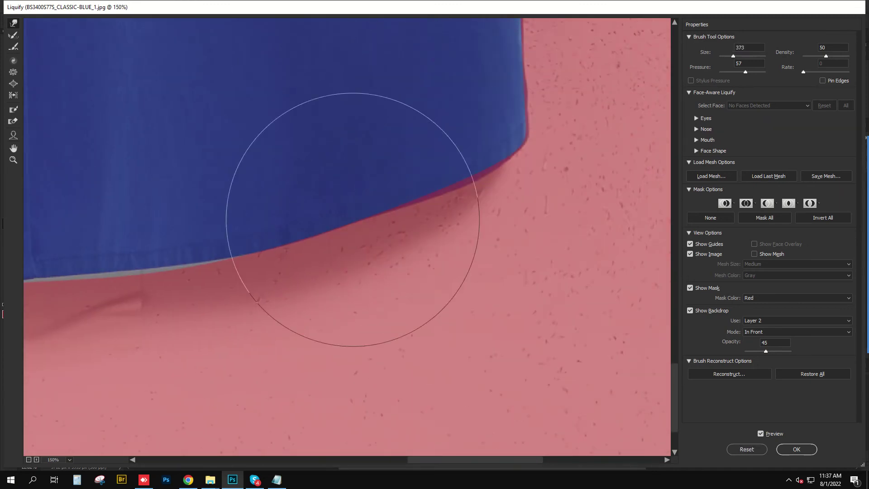
key("bracketleft")
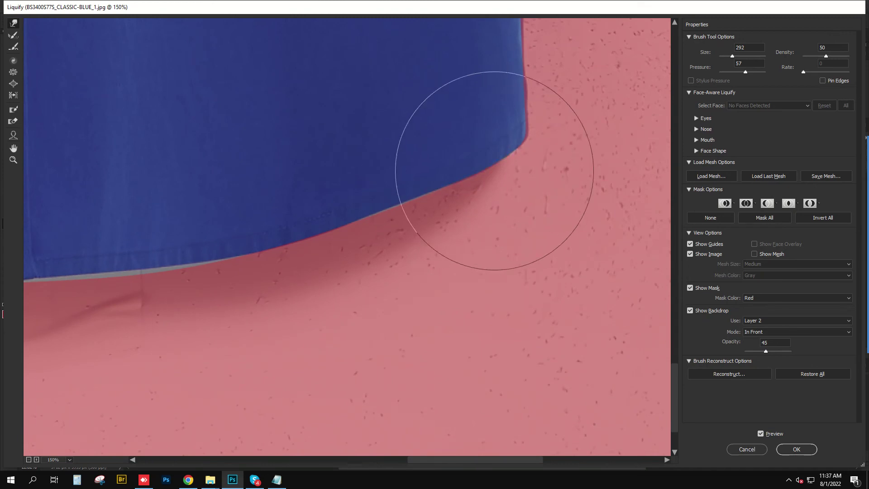
scroll(565, 198, "down", 2)
left_click_drag(331, 243, 476, 266)
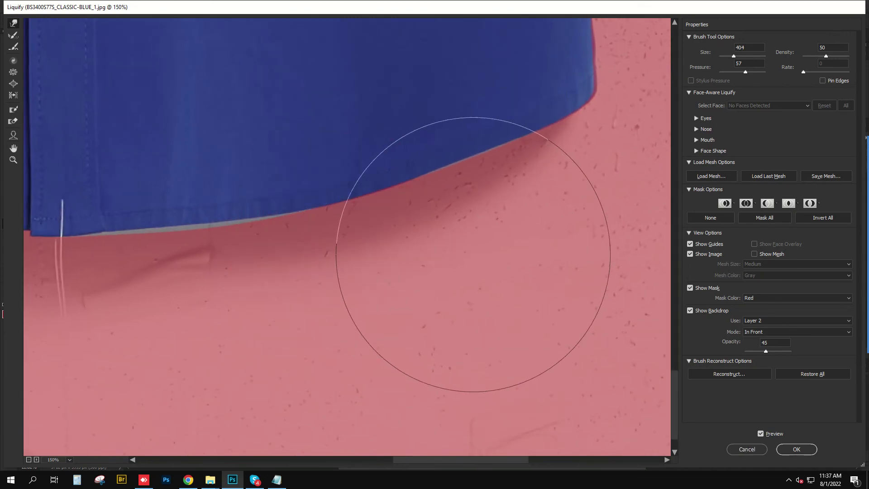
scroll(344, 258, "up", 1)
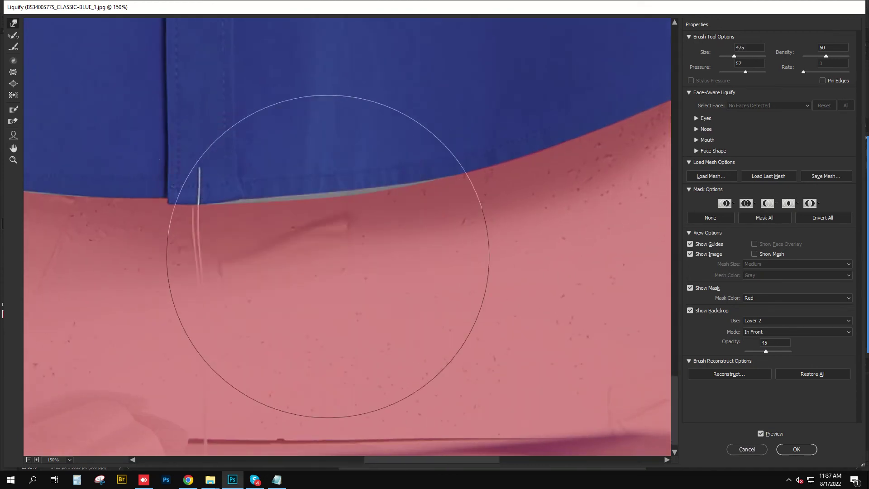
key("bracketright")
key("bracketright")
key("bracketright")
left_click_drag(366, 231, 229, 236)
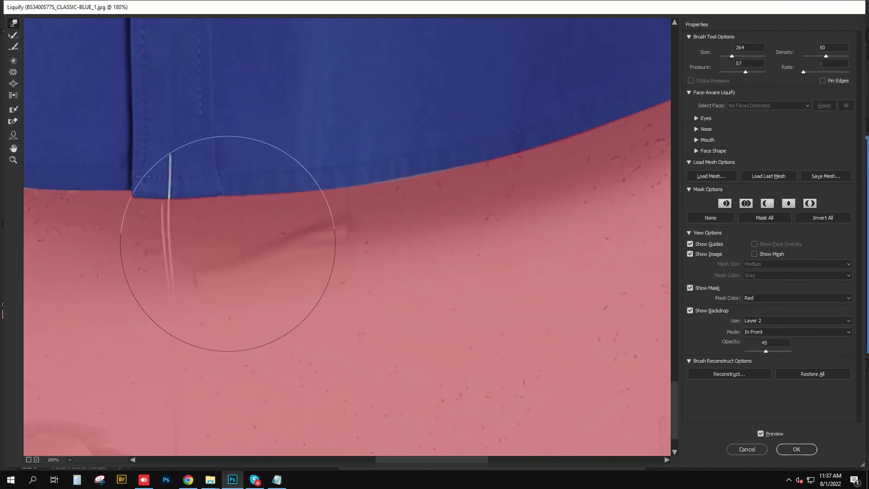
left_click_drag(417, 244, 555, 252)
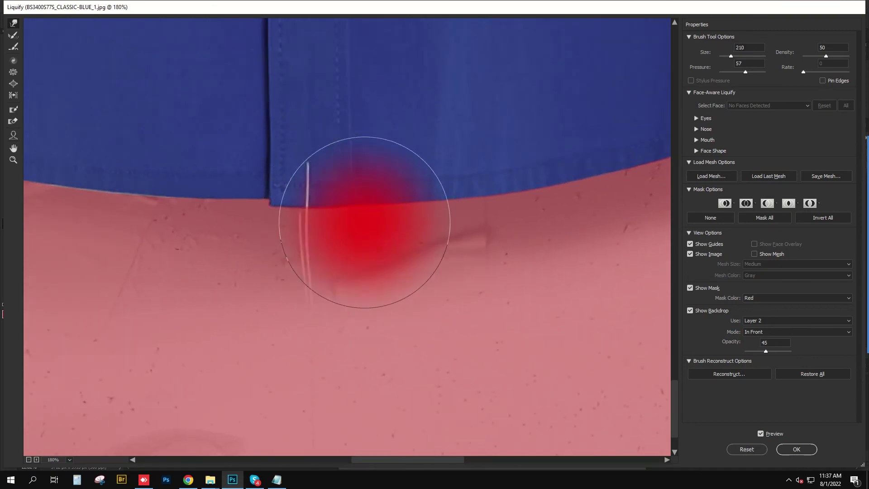
mouse_move(359, 226)
left_mouse_down()
mouse_move(314, 275)
mouse_move(472, 313)
left_mouse_up()
left_click_drag(117, 263, 267, 265)
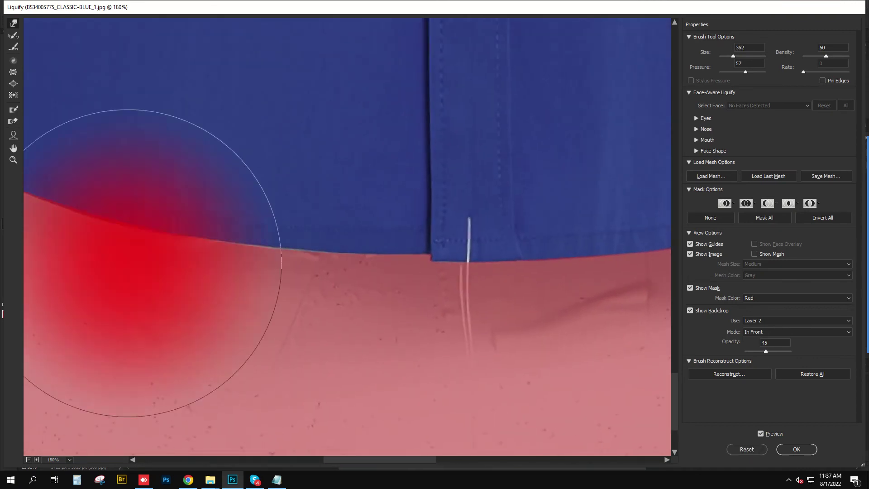
left_click_drag(239, 374, 450, 378)
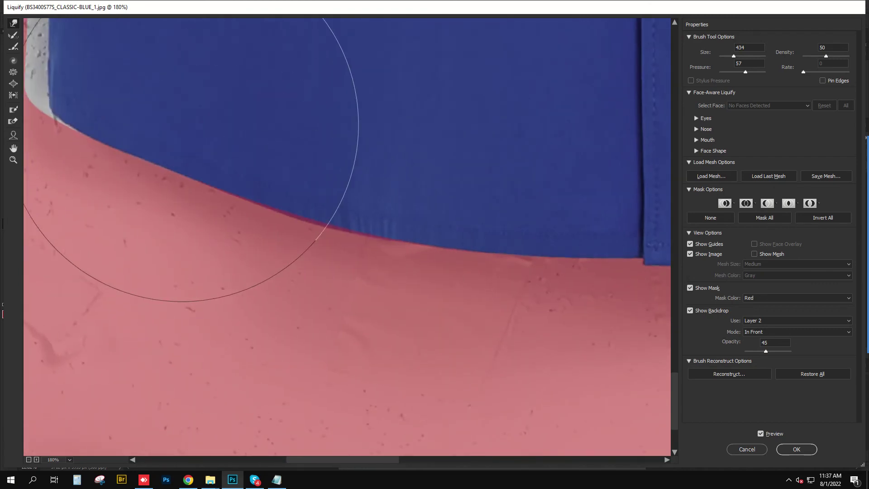
mouse_move(376, 148)
left_mouse_down()
mouse_move(318, 149)
mouse_move(339, 174)
mouse_move(305, 210)
left_mouse_up()
Push the blue hem corner out over the grey fringe, undoing one stroke
scroll(209, 252, "down", 3)
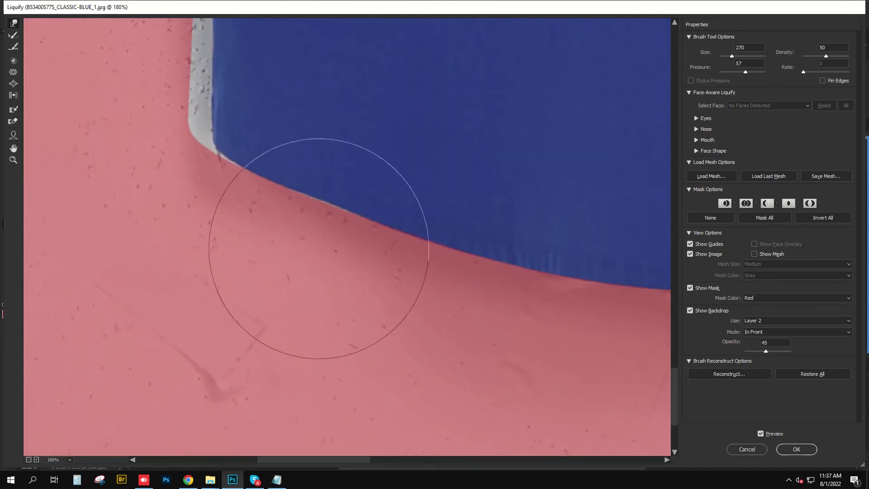
mouse_move(310, 271)
left_mouse_down()
mouse_move(520, 273)
mouse_move(407, 271)
left_mouse_up()
left_click_drag(448, 181, 320, 234)
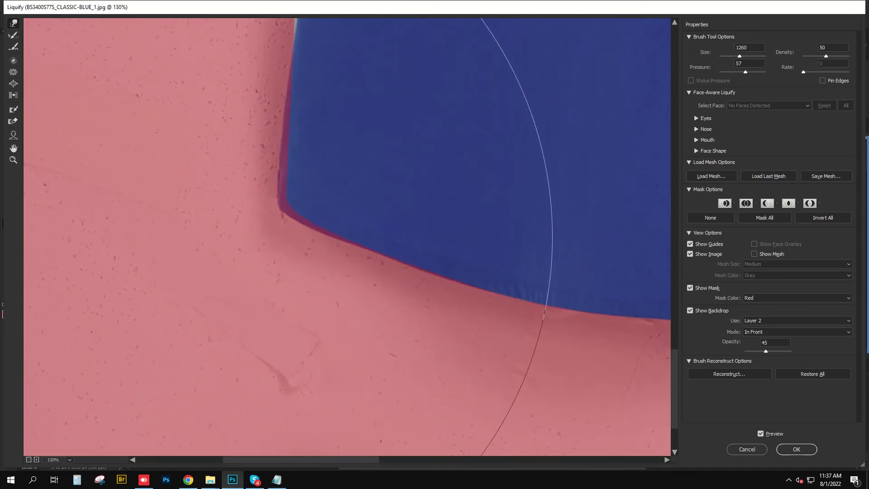
left_click_drag(162, 199, 129, 199)
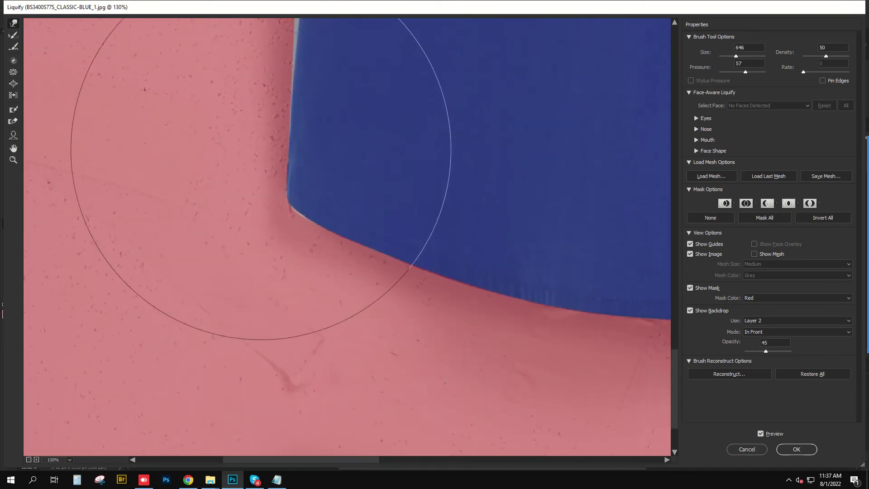
key("ctrl+z")
left_click_drag(202, 272, 136, 273)
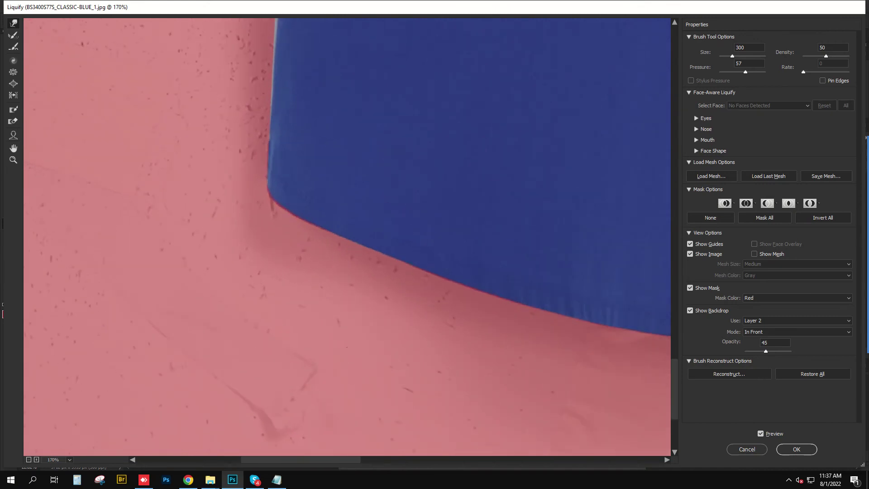
scroll(285, 218, "up", 3)
left_click_drag(301, 185, 353, 186)
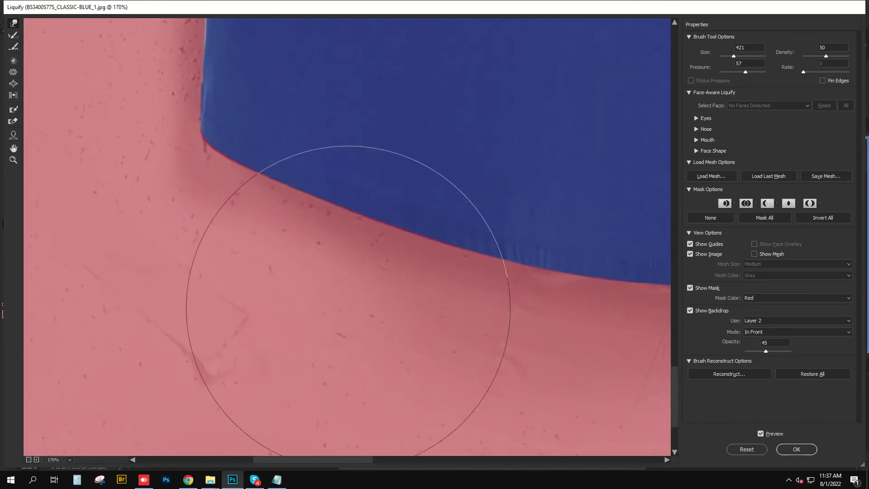
left_click_drag(413, 310, 362, 311)
left_click_drag(536, 290, 388, 320)
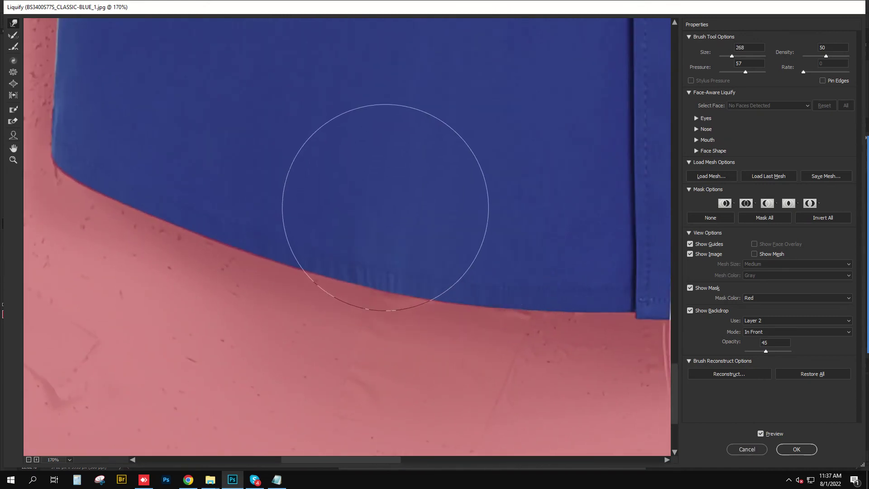
Smooth the left side corner, then zoom out to see the whole shirt
scroll(384, 245, "down", 3)
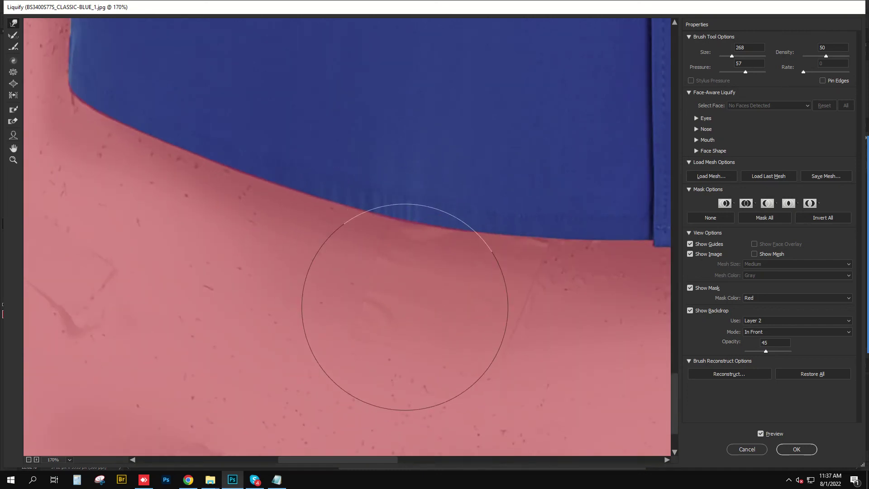
scroll(528, 321, "left", 3)
scroll(528, 321, "up", 5)
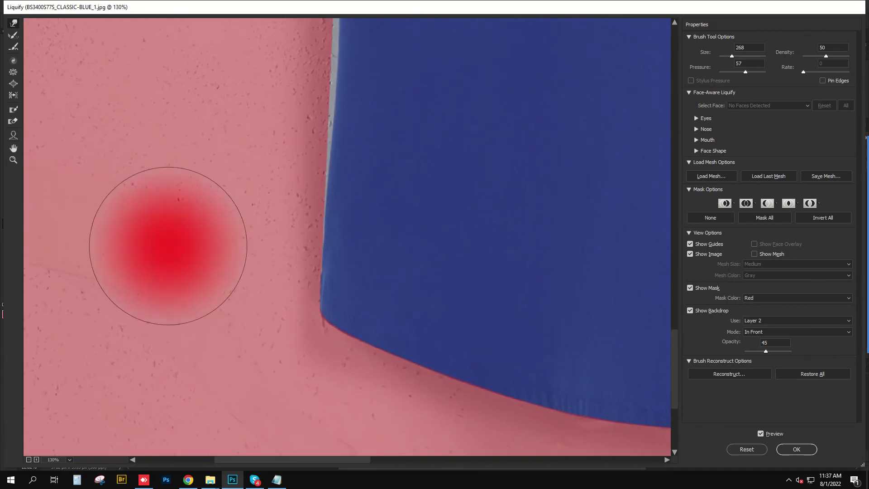
key("bracketright")
key("bracketright")
key("bracketright")
scroll(330, 181, "right", 1)
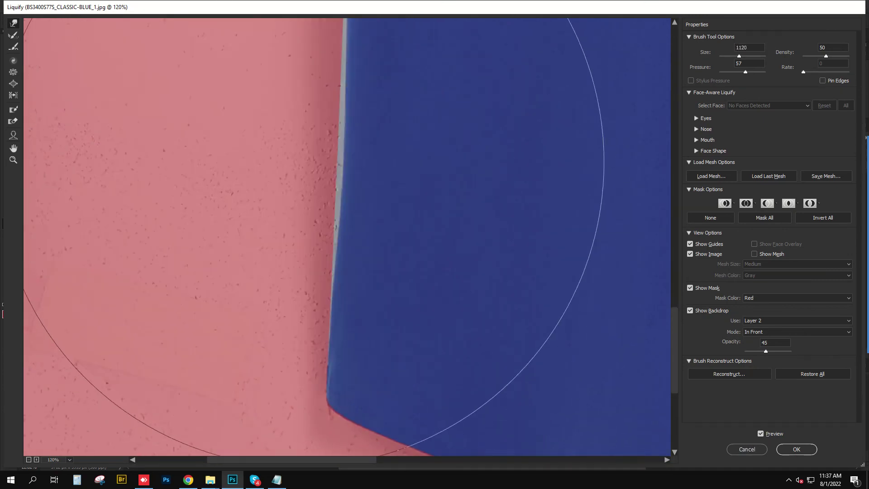
key("bracketleft")
key("bracketleft")
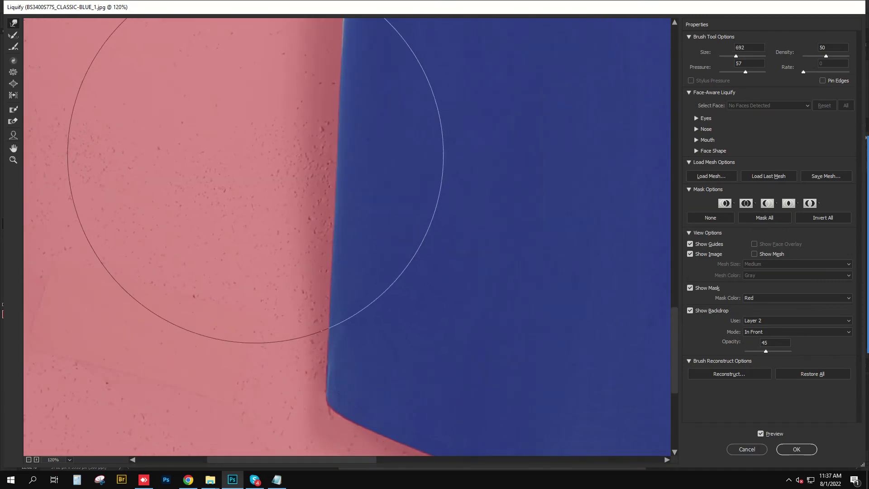
scroll(257, 242, "up", 3)
scroll(258, 242, "right", 3)
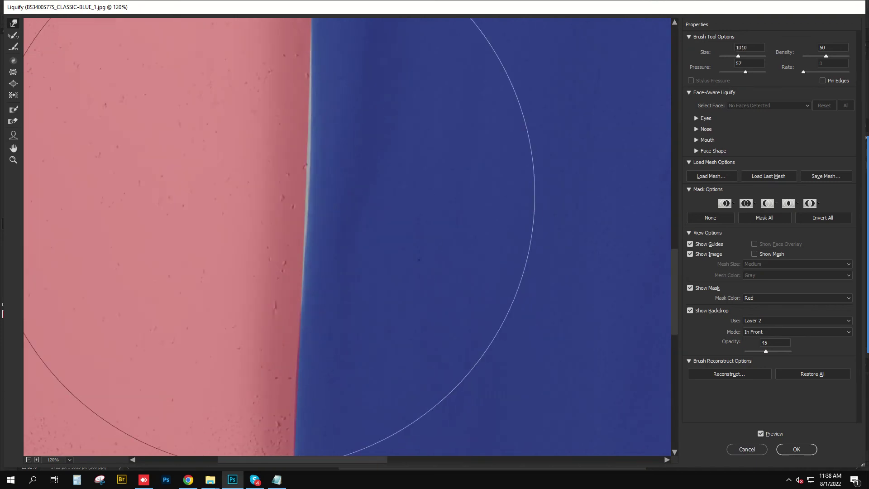
key("bracketright")
left_click(390, 132)
key("ctrl+minus")
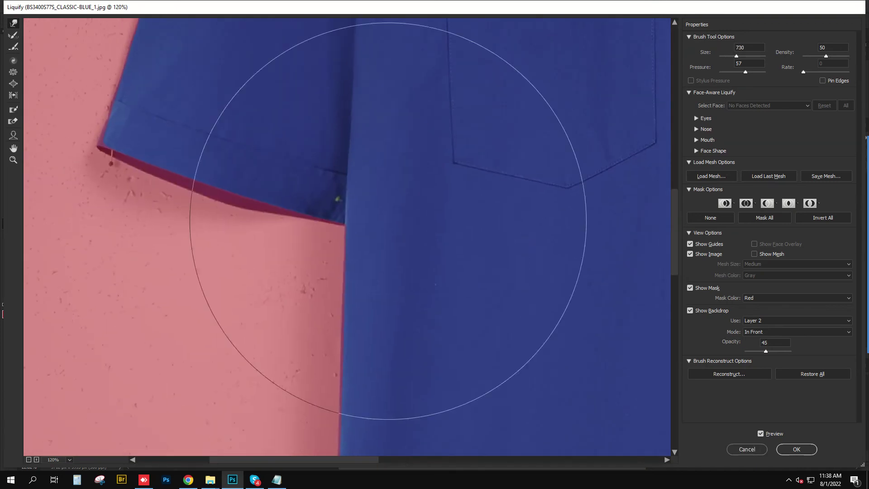
scroll(330, 214, "up", 5)
key("bracketleft")
key("ctrl+minus")
key("ctrl+minus")
key("ctrl+minus")
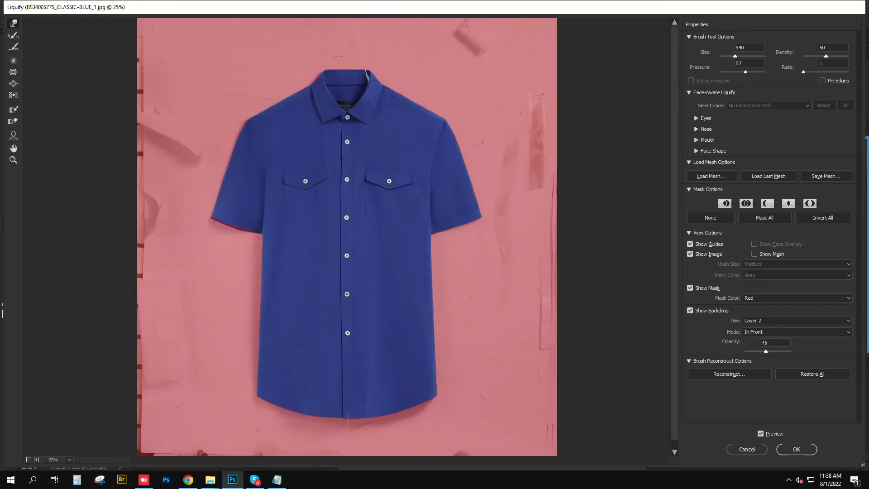
Apply the Liquify warp and delete the ID card image layer and Background copy layer
left_click(796, 449)
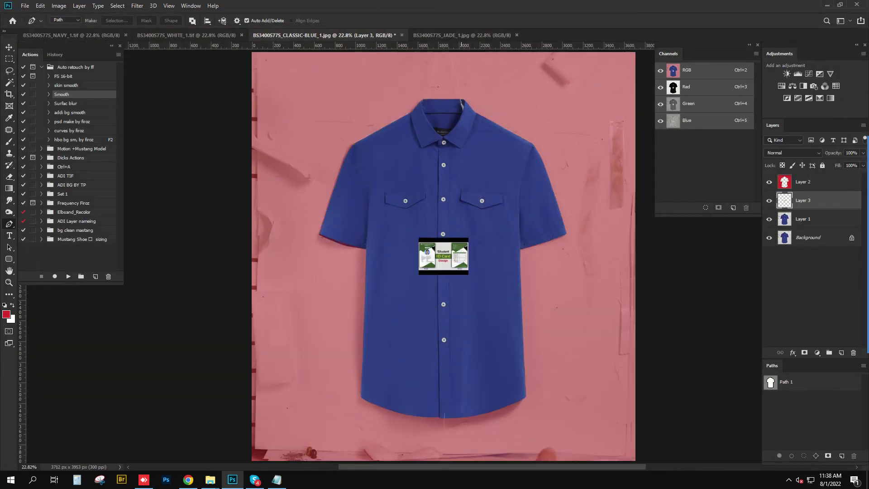
scroll(449, 207, "up", 5)
scroll(317, 206, "down", 1)
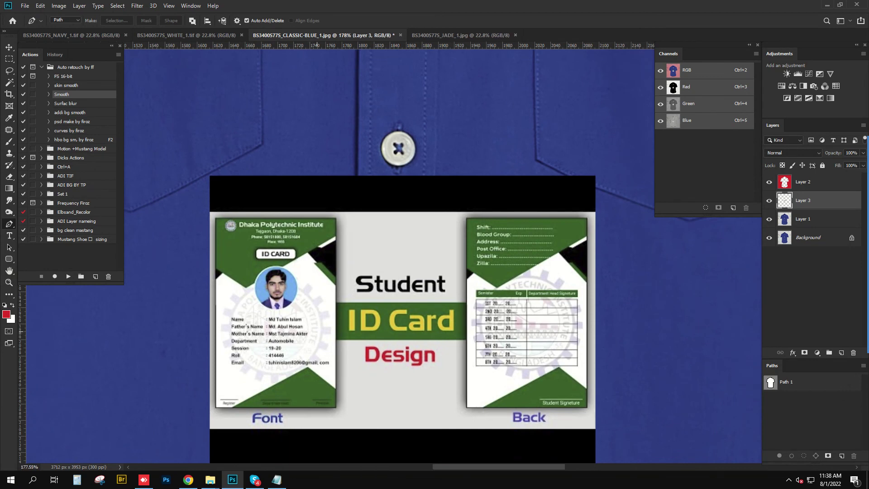
scroll(376, 211, "down", 4)
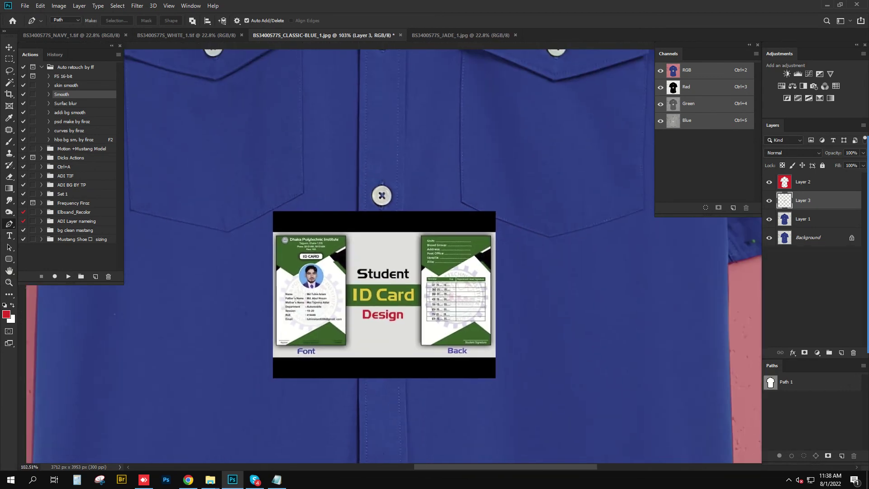
key("Delete")
scroll(363, 154, "down", 5)
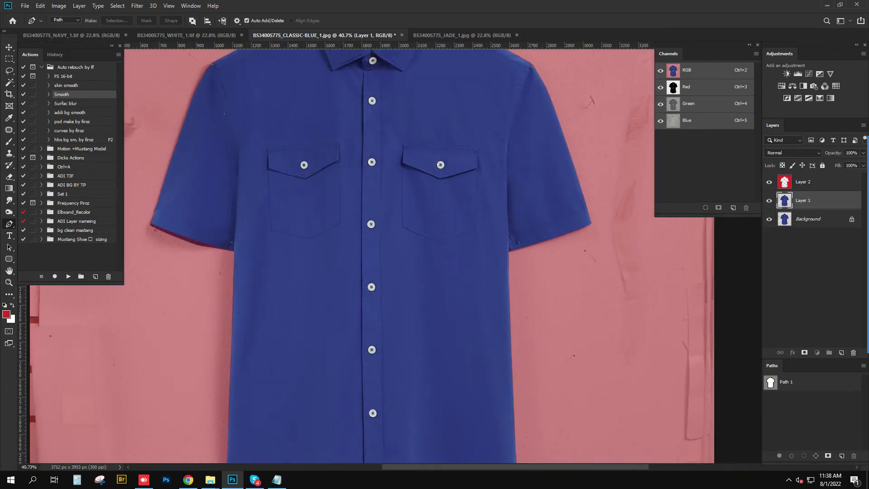
key("alt+bracketleft")
key("Delete")
Close the image search tab in Chrome and return to Photoshop
key("alt+Tab")
left_click(425, 183)
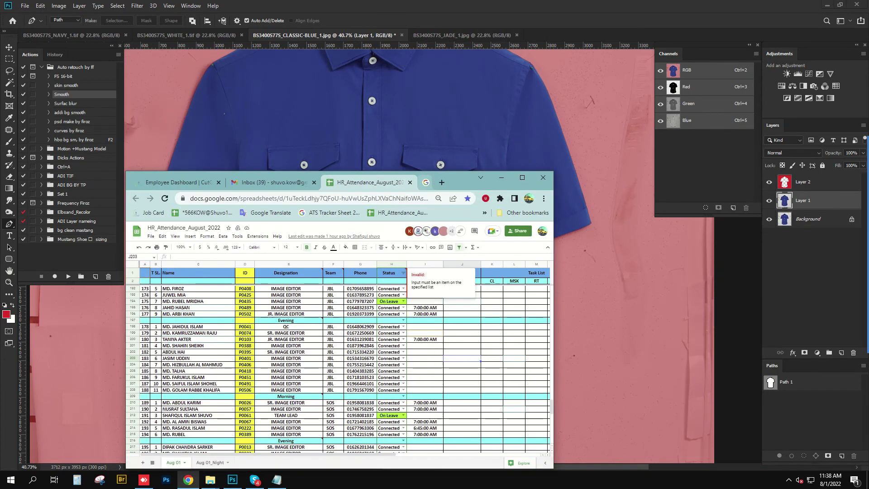
key("alt+Tab")
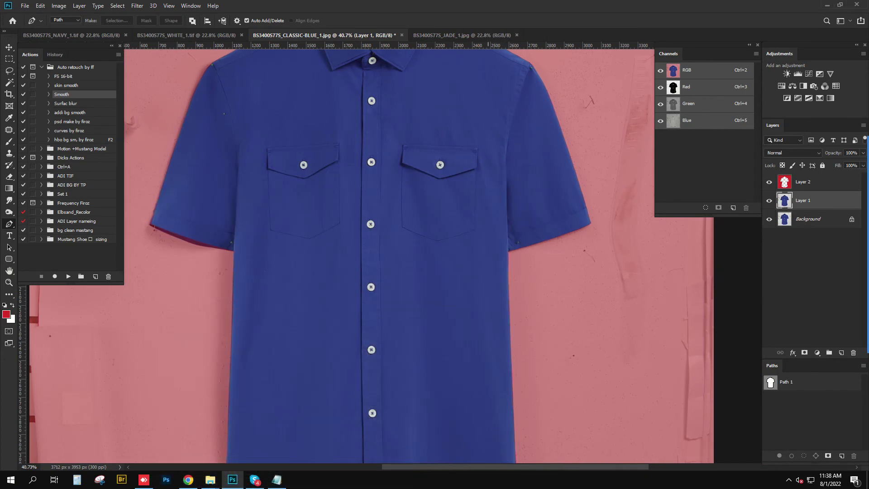
Zoom into the placket bottom, add a vertical guide along its edge, and fit the shirt on screen
scroll(435, 245, "down", 3)
scroll(498, 380, "up", 3)
scroll(402, 233, "up", 3)
scroll(402, 234, "up", 2)
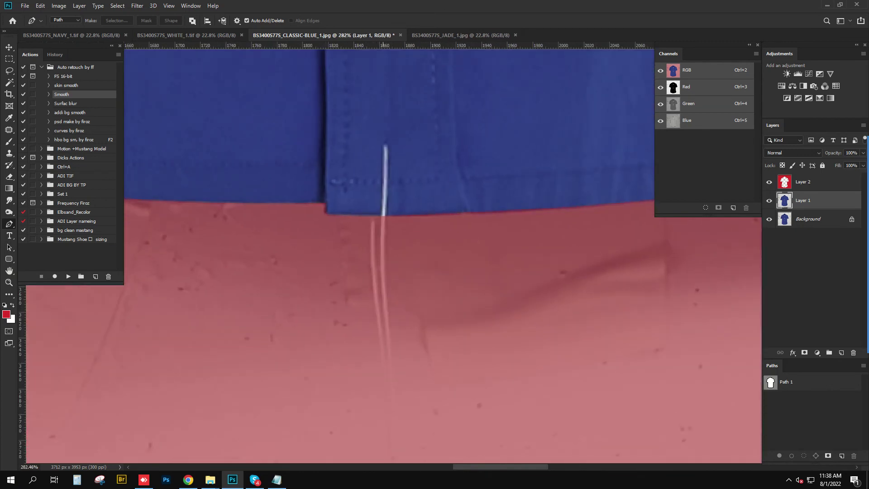
scroll(402, 234, "up", 1)
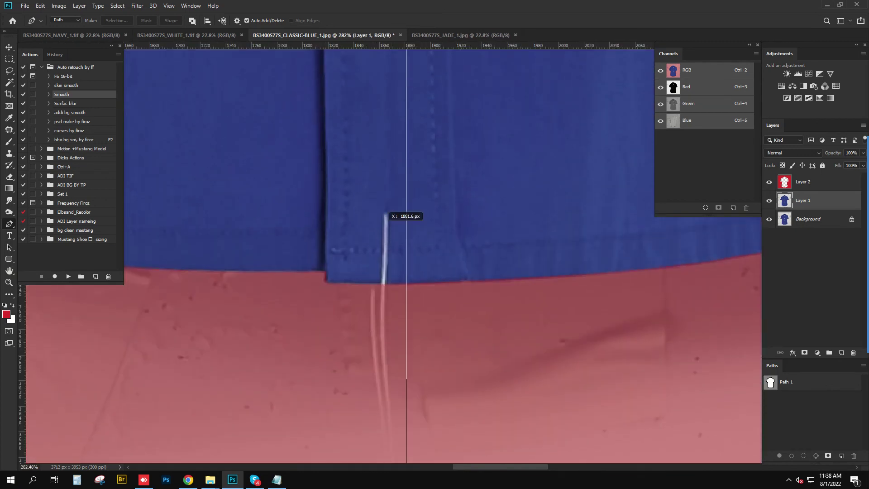
left_click_drag(406, 378, 325, 369)
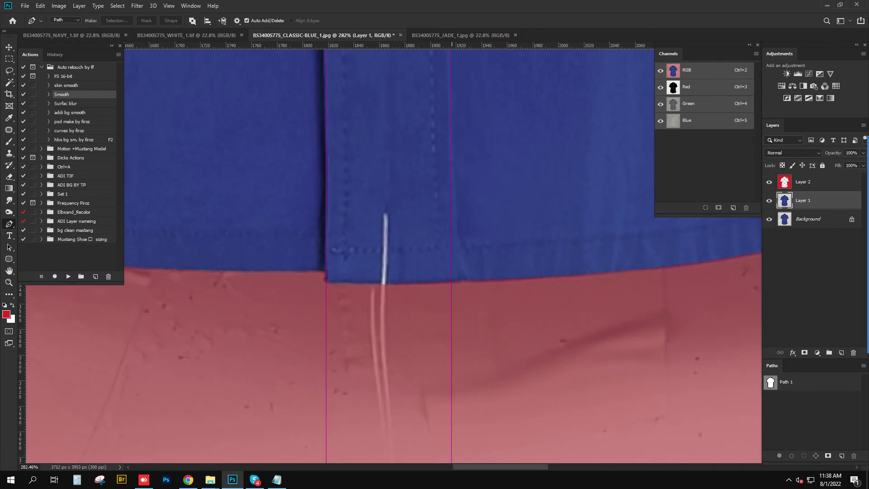
key("ctrl+0")
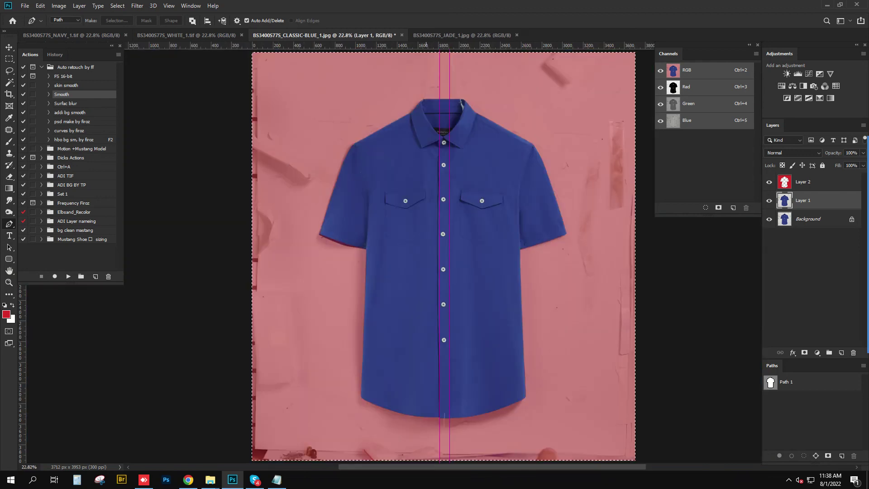
Open Liquify and try a first Forward Warp push on the placket, then undo it
key("ctrl+shift+x")
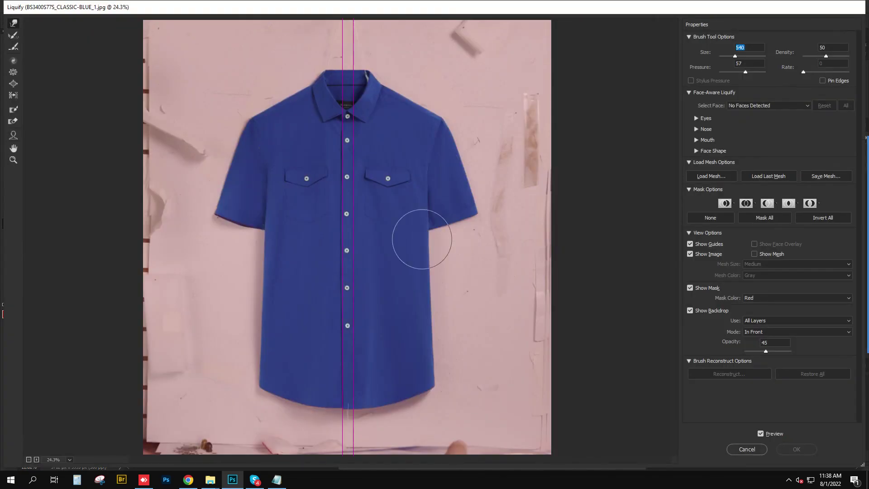
scroll(347, 172, "up", 5)
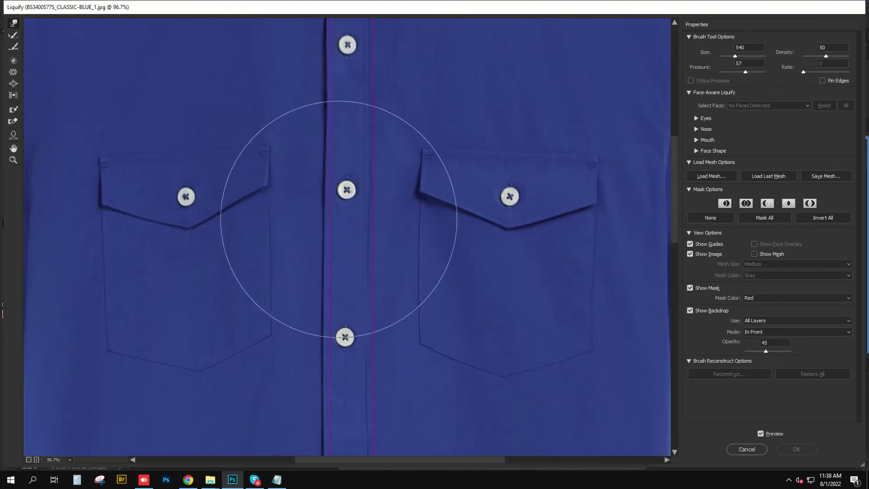
key("bracketright")
key("bracketright")
key("bracketright")
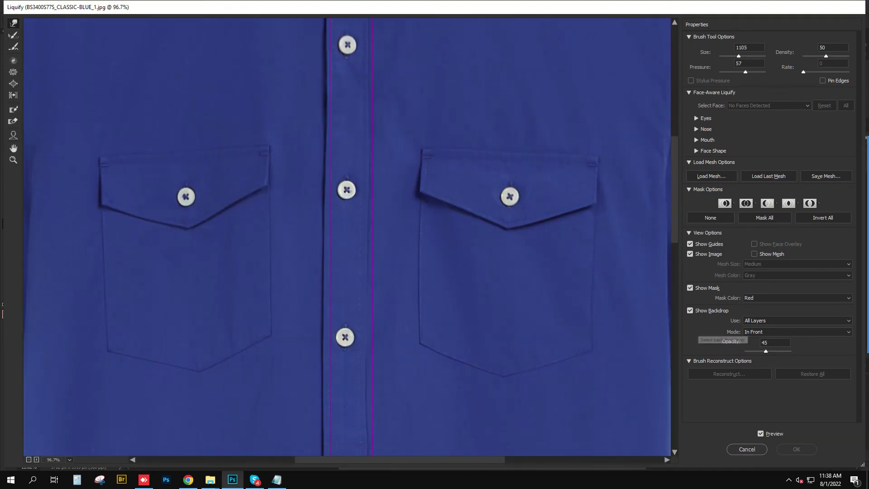
key("bracketright")
key("bracketright")
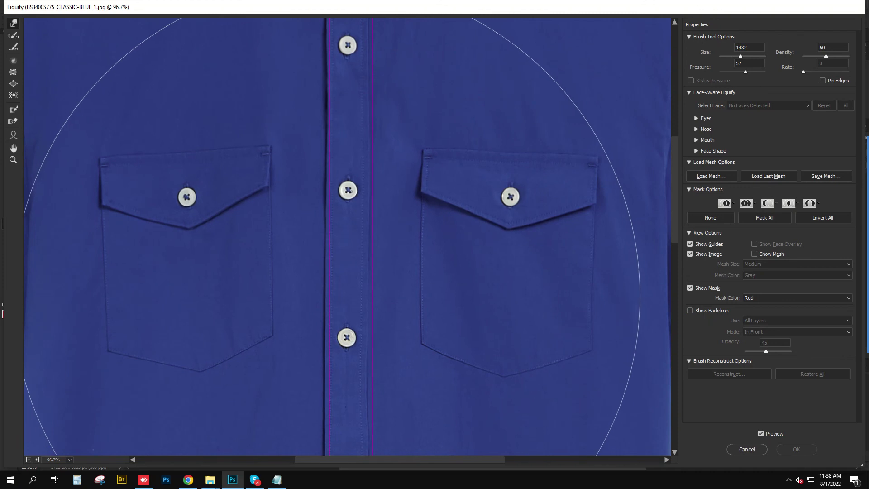
left_click_drag(234, 293, 344, 274)
key("bracketleft")
key("bracketleft")
key("bracketleft")
scroll(254, 194, "up", 3)
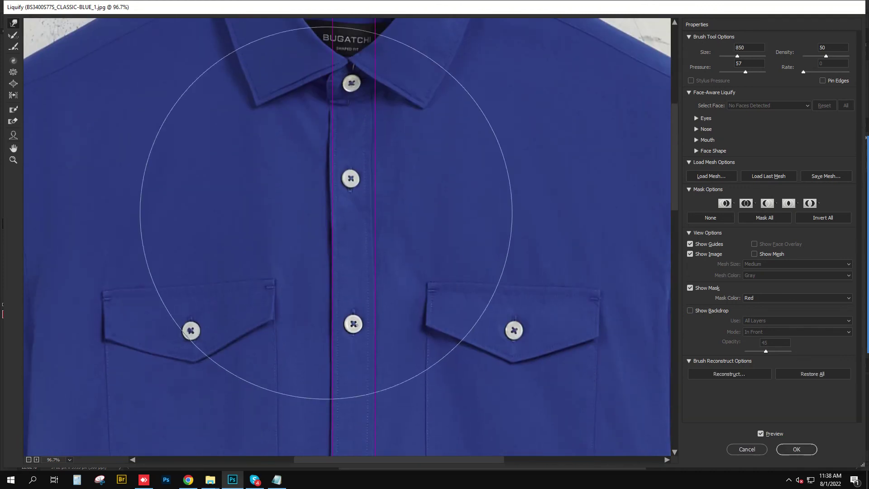
key("bracketleft")
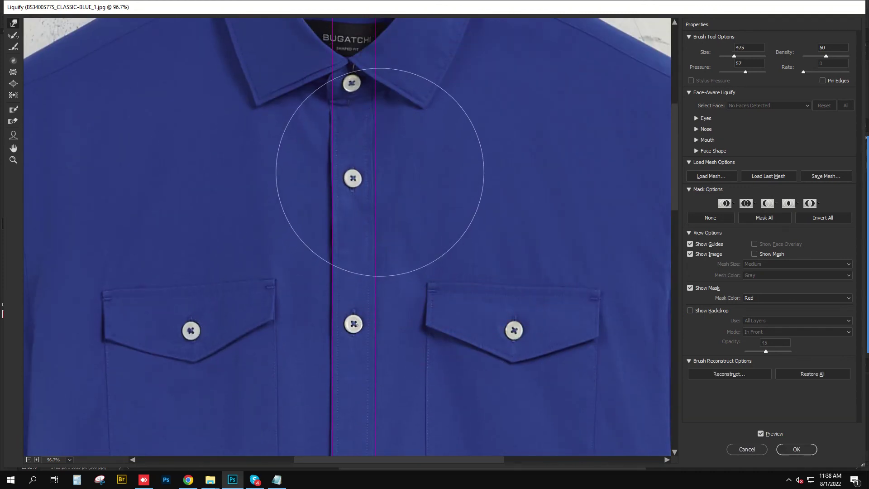
key("bracketleft")
key("ctrl+z")
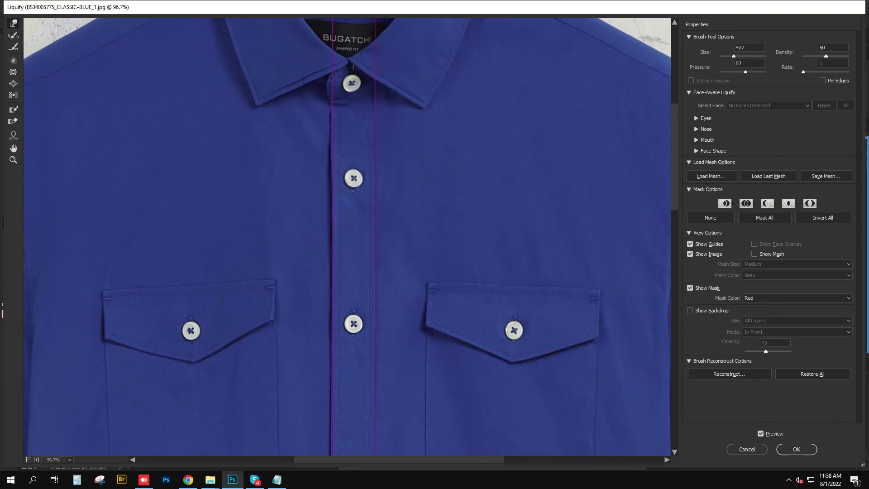
Push the upper placket edges onto the vertical guides, resizing the warp brush
scroll(317, 204, "down", 5)
left_click_drag(213, 165, 320, 230)
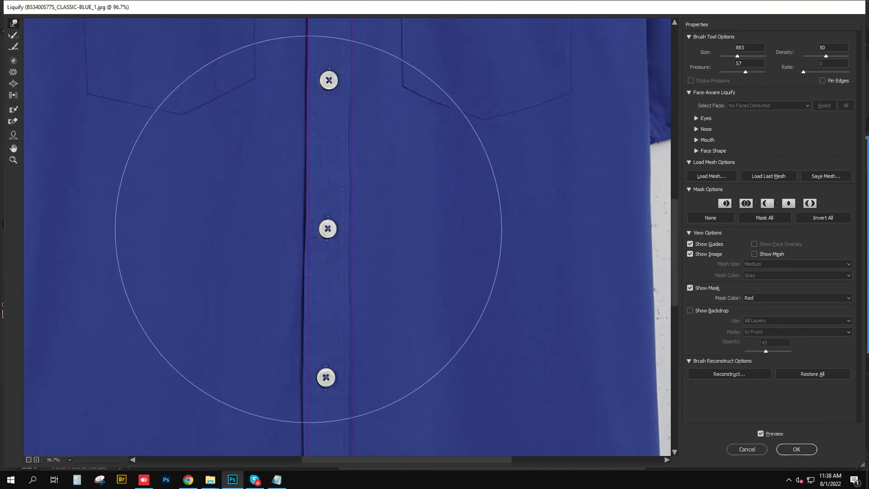
right_click(369, 184, "alt")
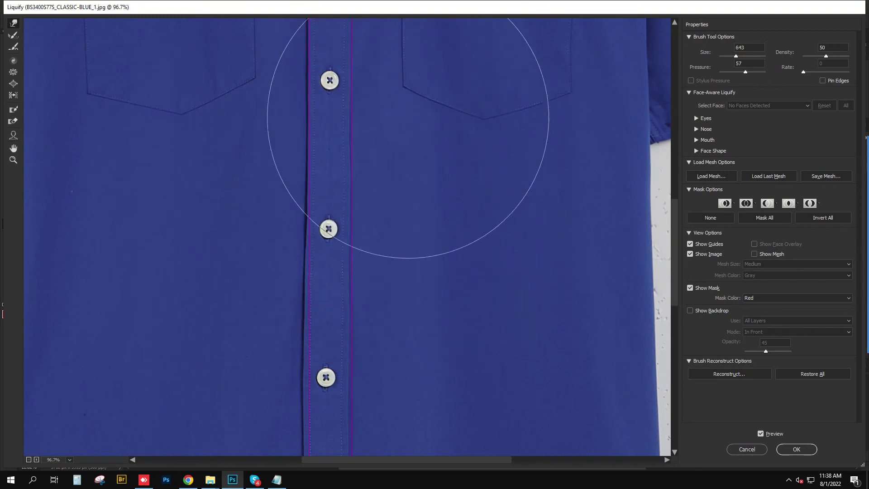
scroll(316, 253, "down", 3)
right_click(383, 235, "alt")
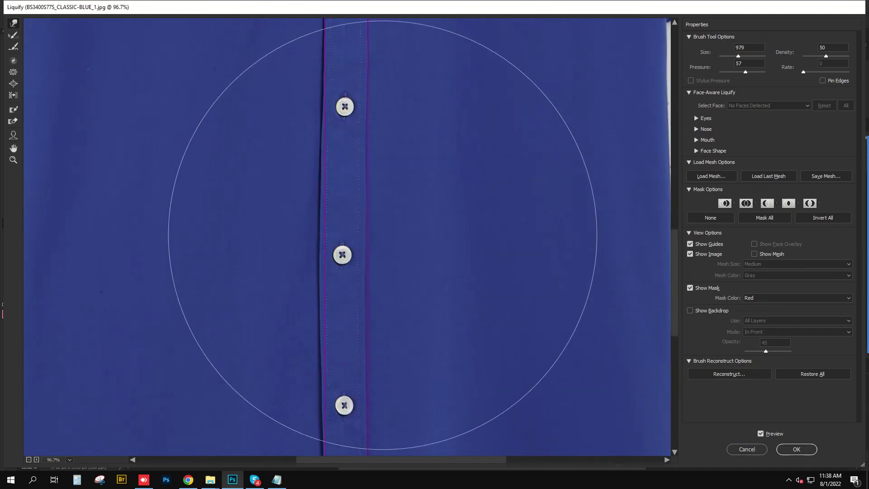
right_click(262, 203, "alt")
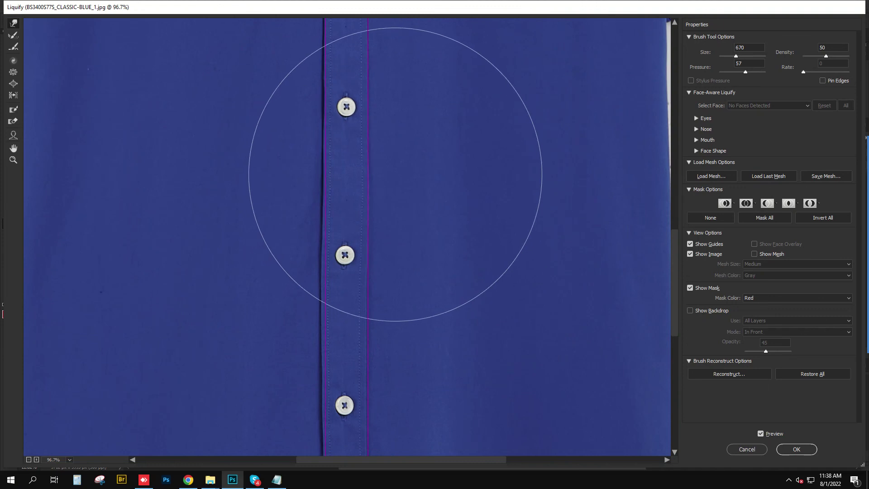
right_click(435, 166, "alt")
Zoom in on the placket and enlarge the warp brush for the mid-section
key("ctrl+plus")
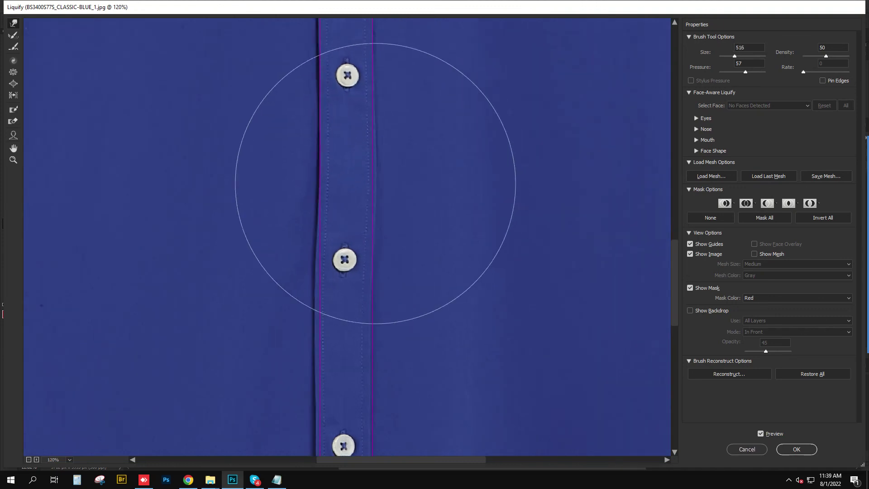
scroll(411, 136, "up", 2)
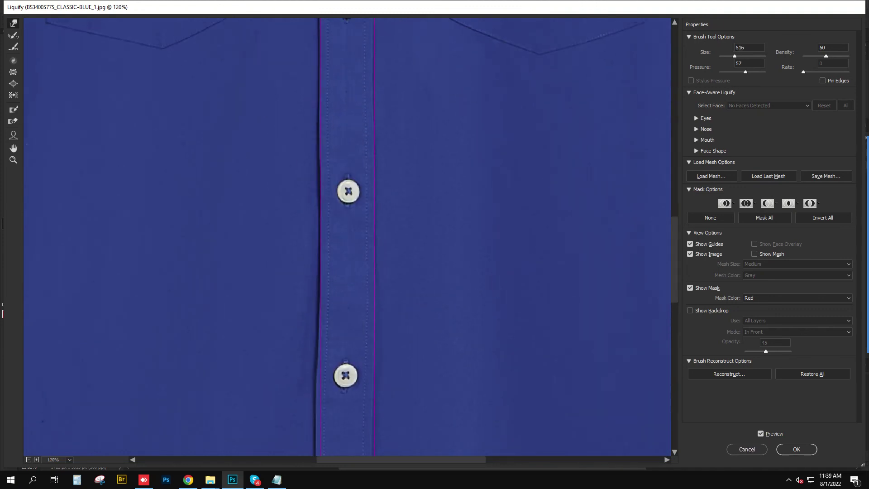
scroll(334, 166, "down", 2)
right_click(264, 250, "alt")
right_click(287, 204, "alt")
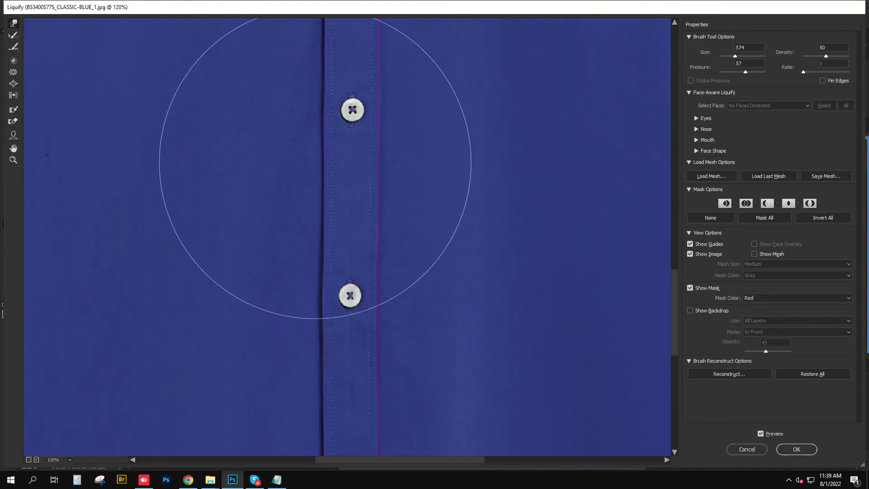
scroll(312, 163, "down", 4)
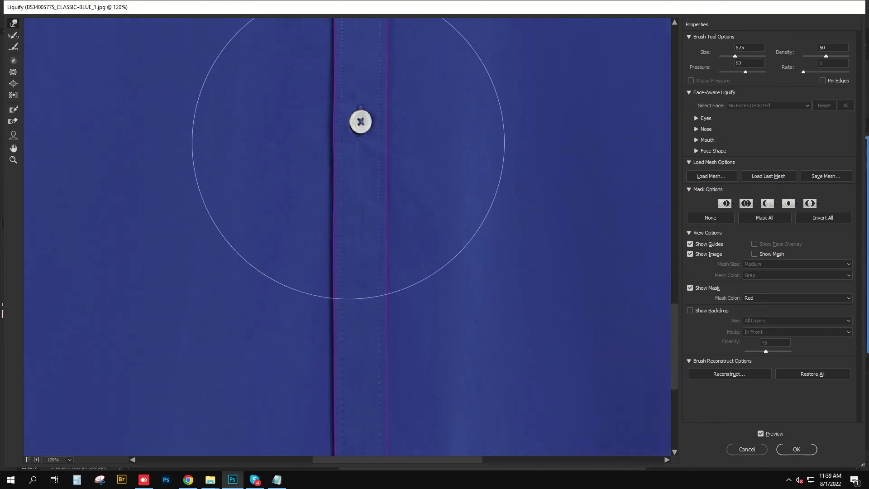
scroll(360, 136, "down", 5)
Enlarge the brush and straighten the placket down to the hem along the guides
key("bracketright")
scroll(367, 176, "down", 2)
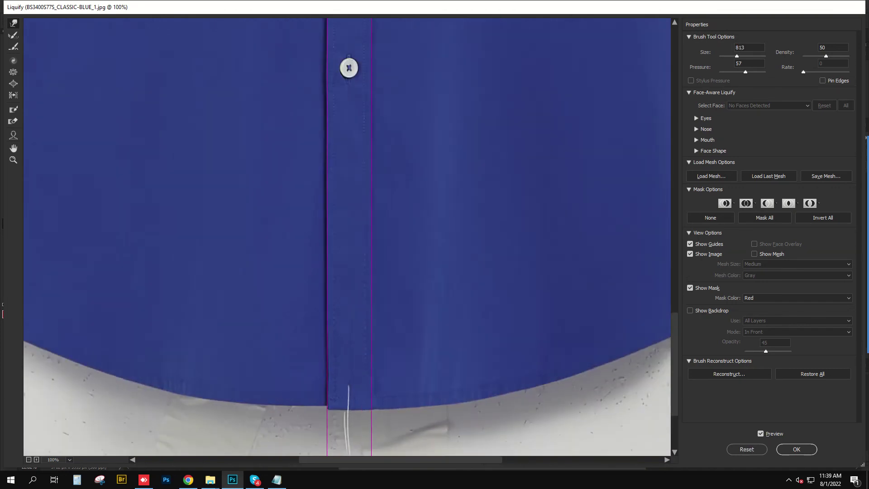
scroll(368, 176, "down", 2)
scroll(368, 175, "down", 1)
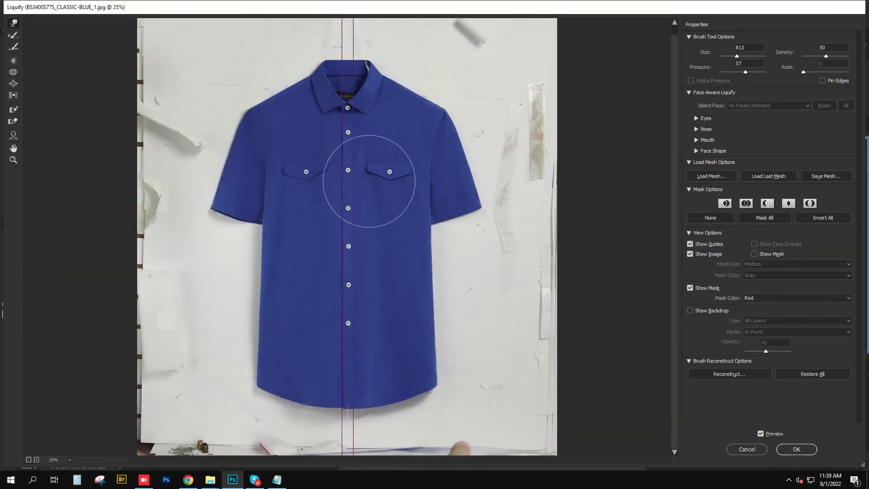
scroll(369, 181, "up", 3)
key("bracketleft")
key("bracketleft")
key("bracketleft")
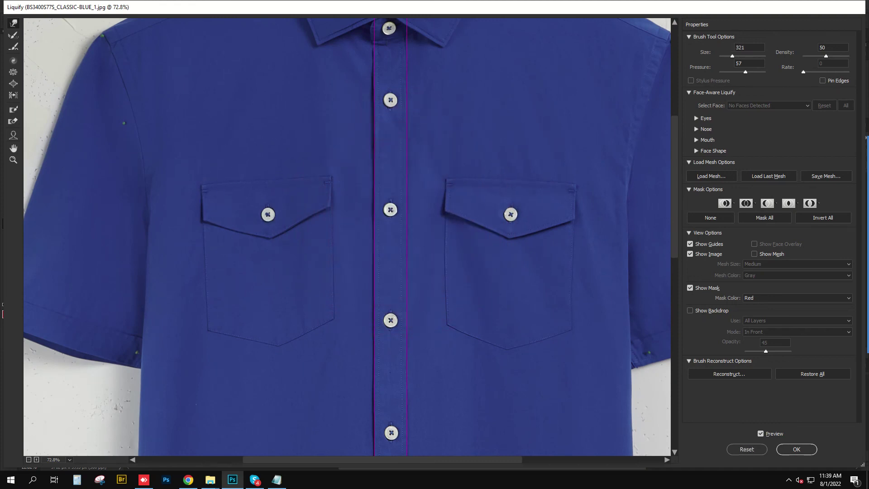
Resize the warp brush, nudge the left sleeve edge, and commit the Liquify changes
key("ctrl+minus")
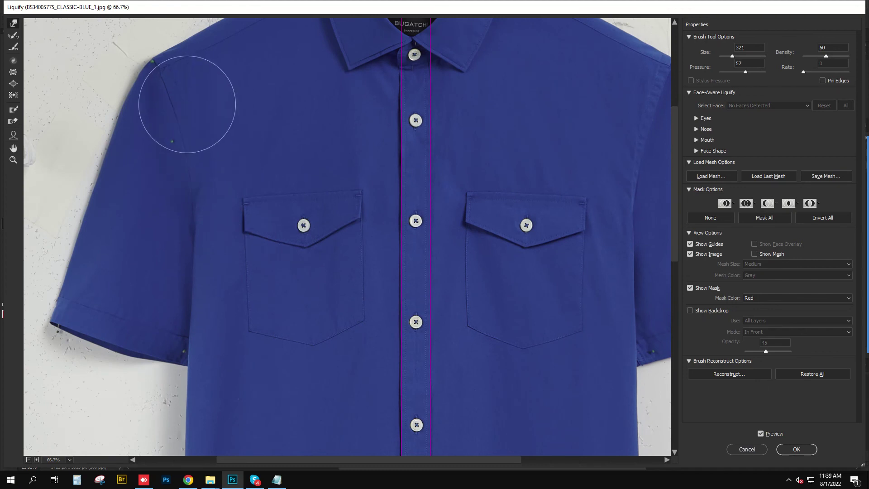
left_click(218, 189)
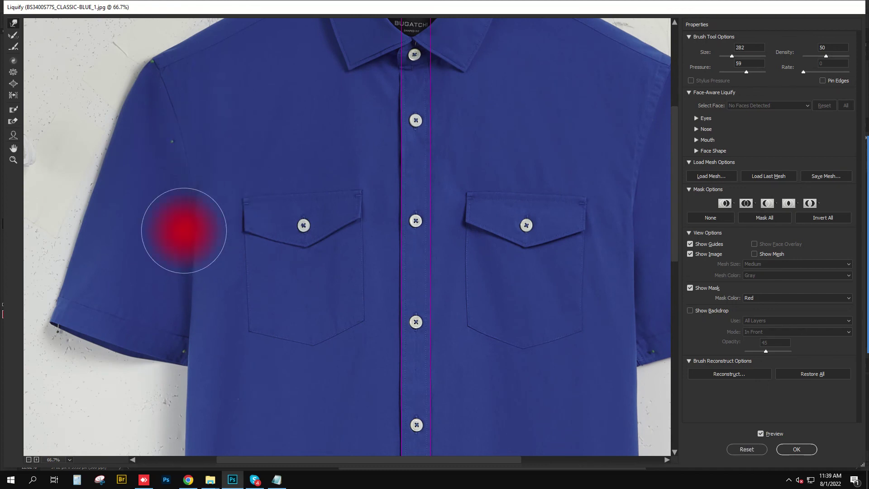
left_click_drag(184, 230, 178, 231)
left_click_drag(194, 302, 239, 302)
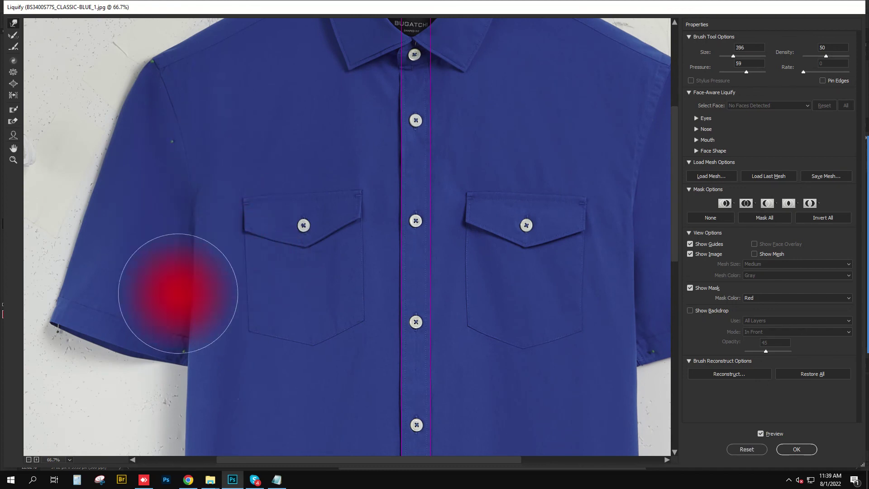
scroll(204, 265, "down", 2)
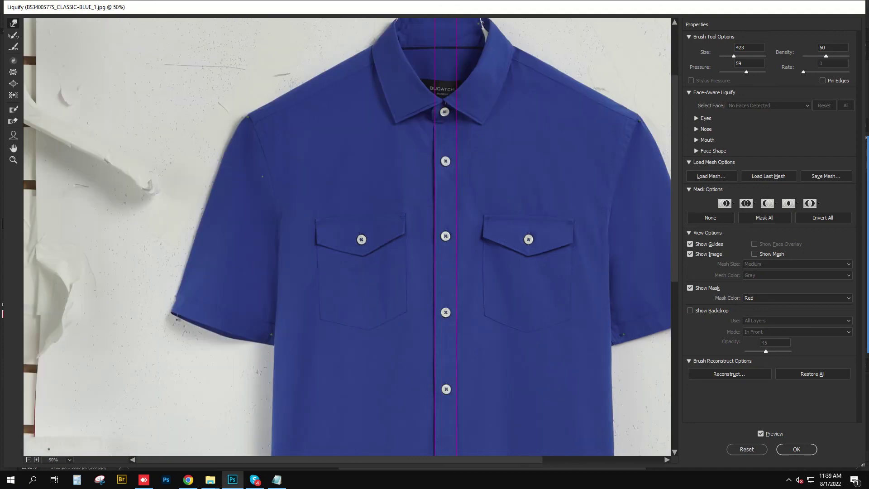
scroll(204, 264, "down", 1)
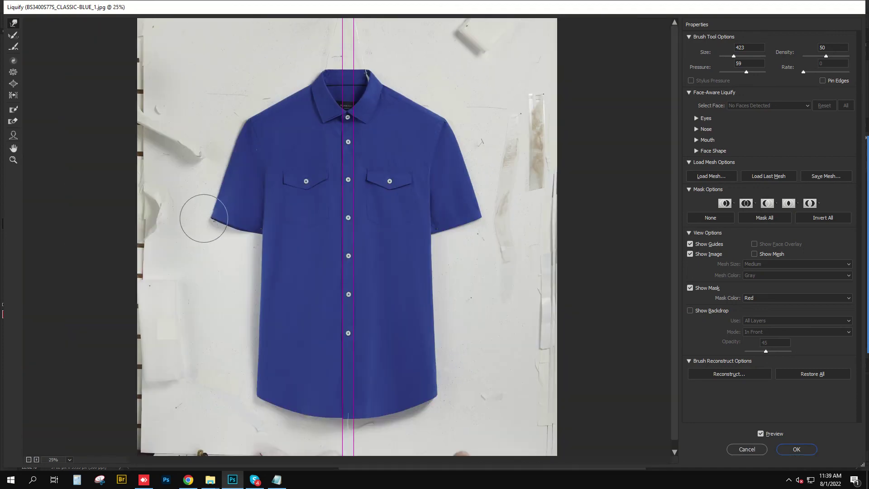
key("Return")
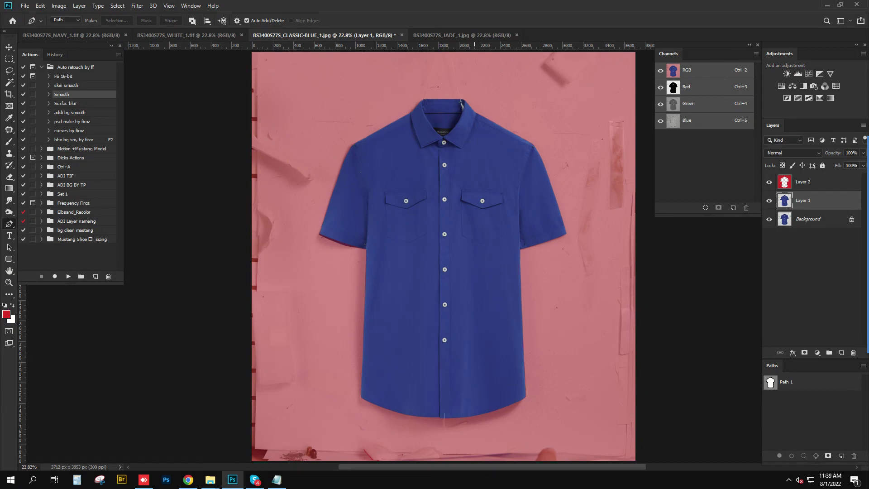
Save the shirt image as a TIFF, accepting the default TIFF options
scroll(434, 253, "right", 2)
key("alt+bracketleft")
key("ctrl+j")
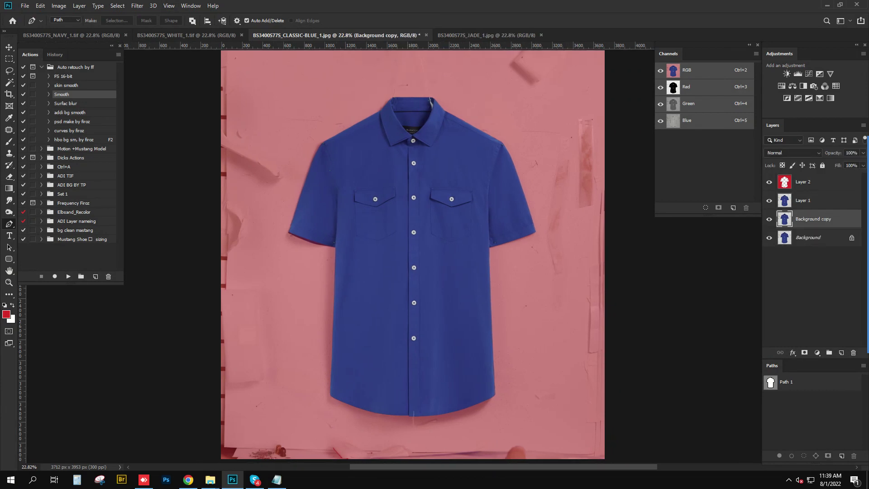
key("ctrl+z")
key("ctrl+shift+s")
key("Return")
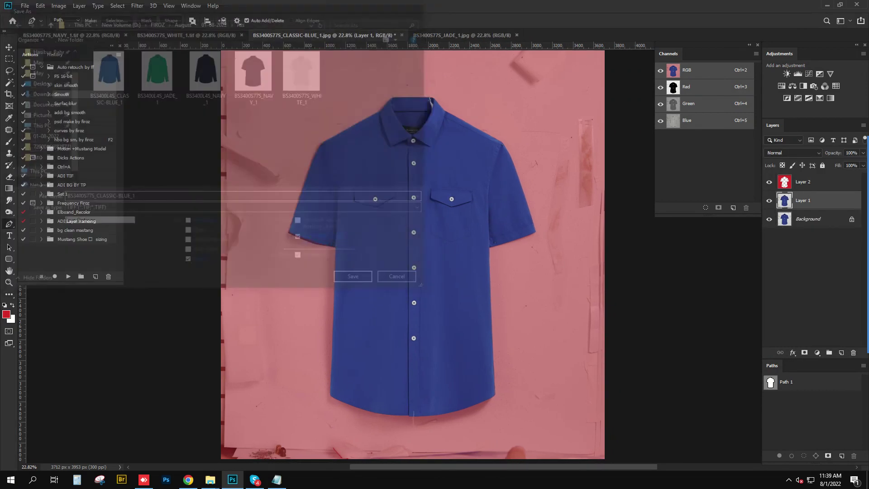
key("Return")
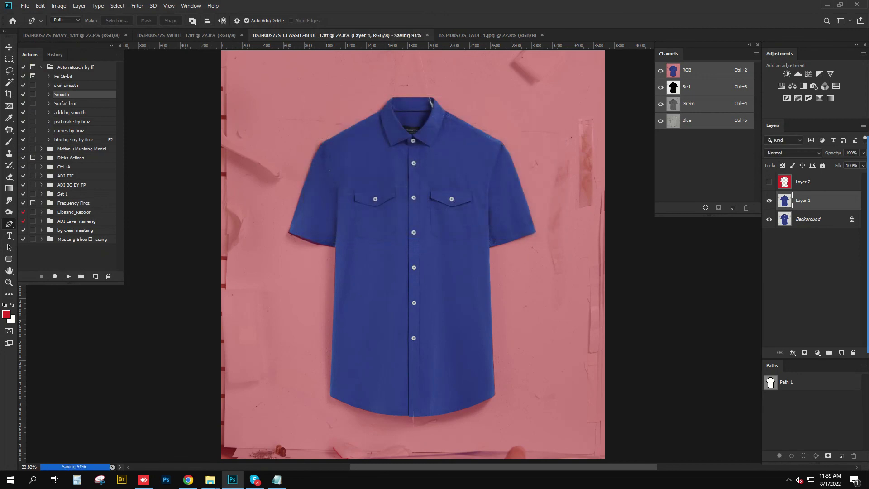
Load the shirt's outline path as an active selection
scroll(414, 408, "up", 5)
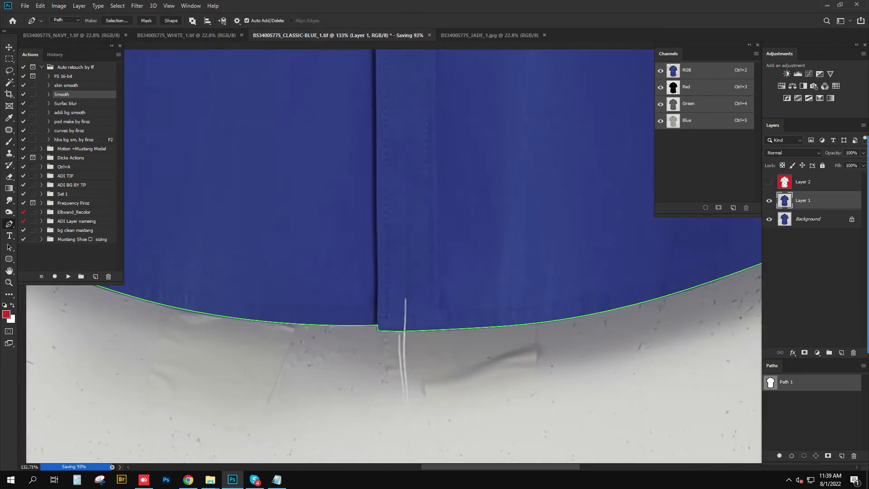
scroll(414, 272, "down", 5)
scroll(393, 272, "up", 1)
scroll(407, 317, "down", 5)
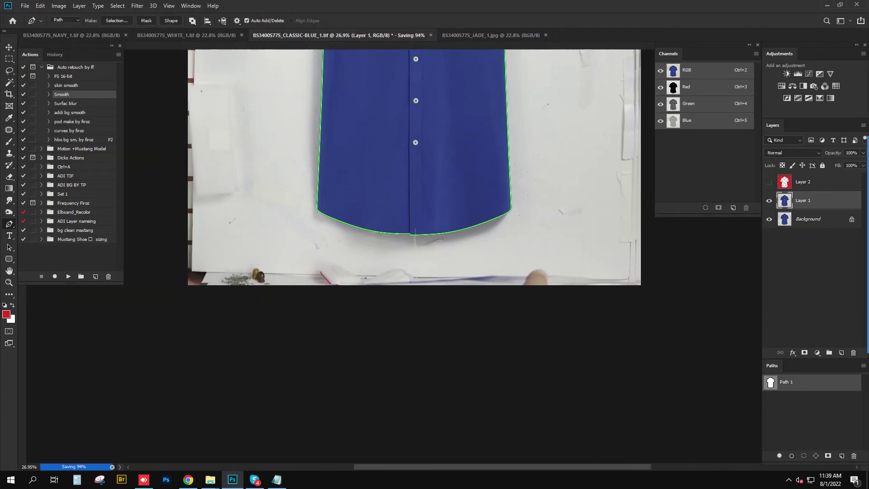
scroll(407, 240, "up", 5)
scroll(407, 240, "up", 1)
scroll(407, 240, "up", 1)
scroll(407, 226, "down", 10)
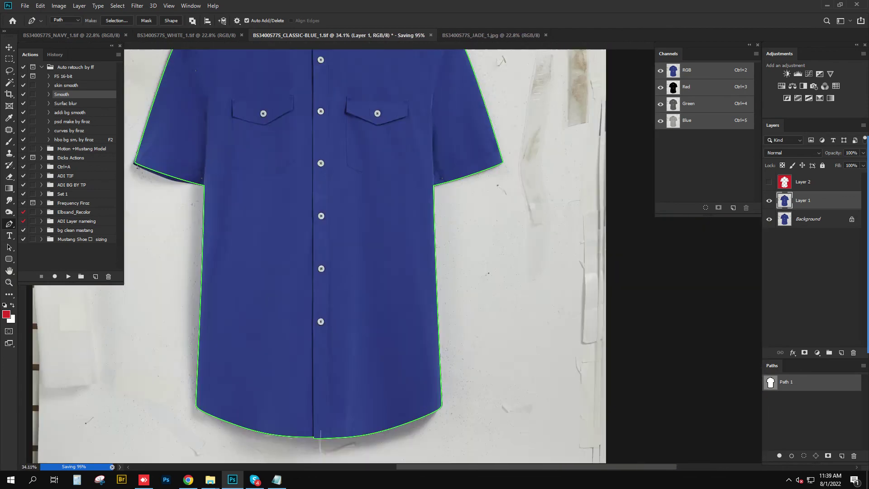
scroll(362, 204, "up", 2)
scroll(339, 195, "up", 3)
scroll(340, 195, "up", 1)
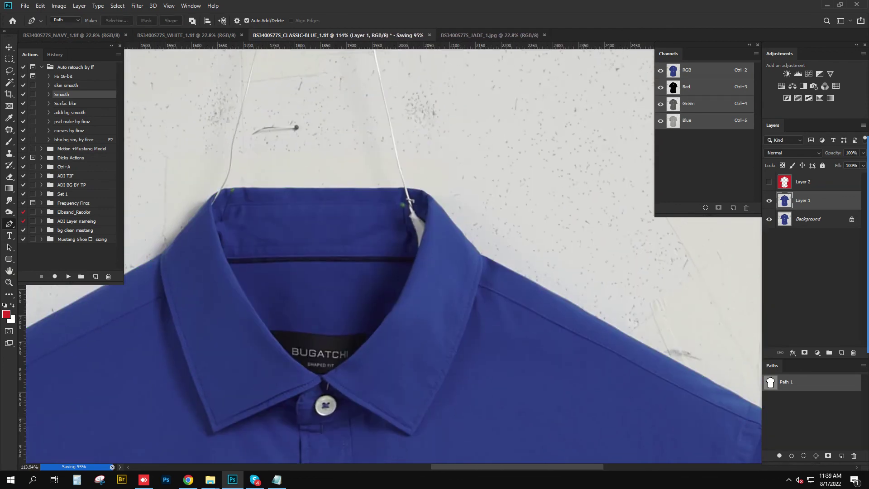
left_click(116, 20)
key("Return")
Duplicate the shirt layer and mask the copy to the shirt selection
scroll(379, 212, "down", 4)
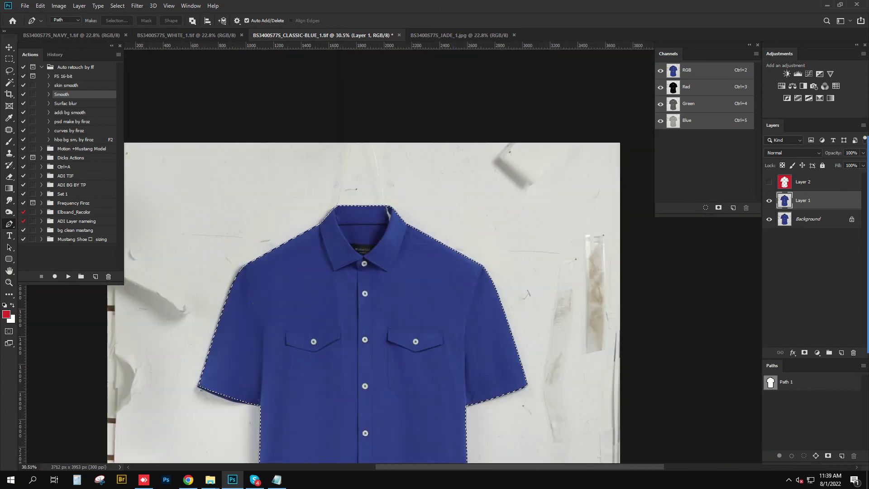
left_click_drag(803, 201, 841, 352)
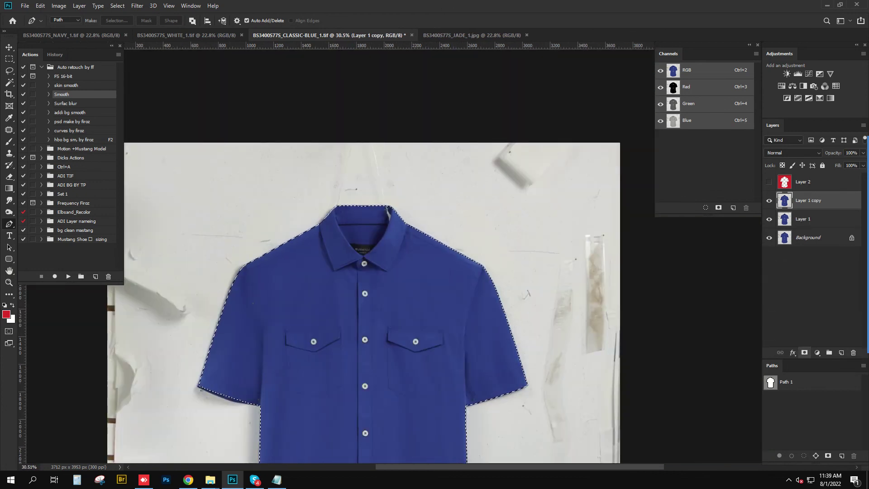
left_click(804, 353)
left_click(803, 219)
Add a blue Solid Color fill layer above the original layer, then fit the image on screen
left_click(817, 353)
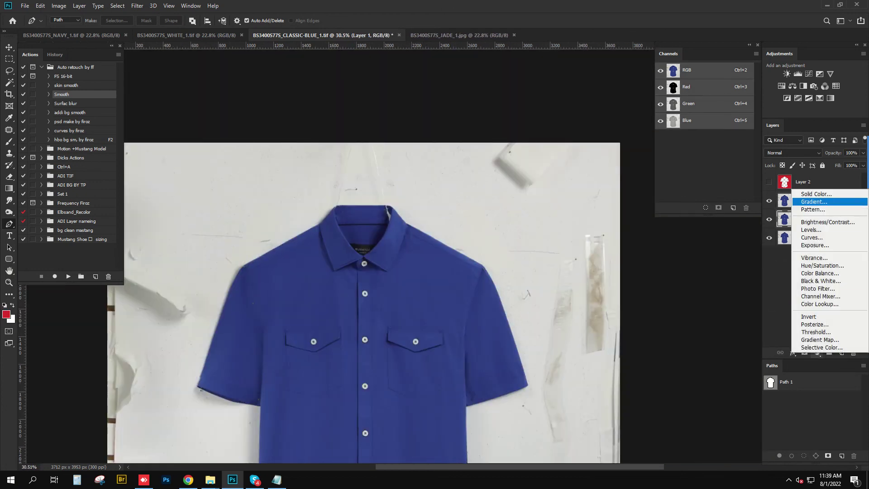
left_click(815, 194)
left_click(534, 136)
left_click(675, 76)
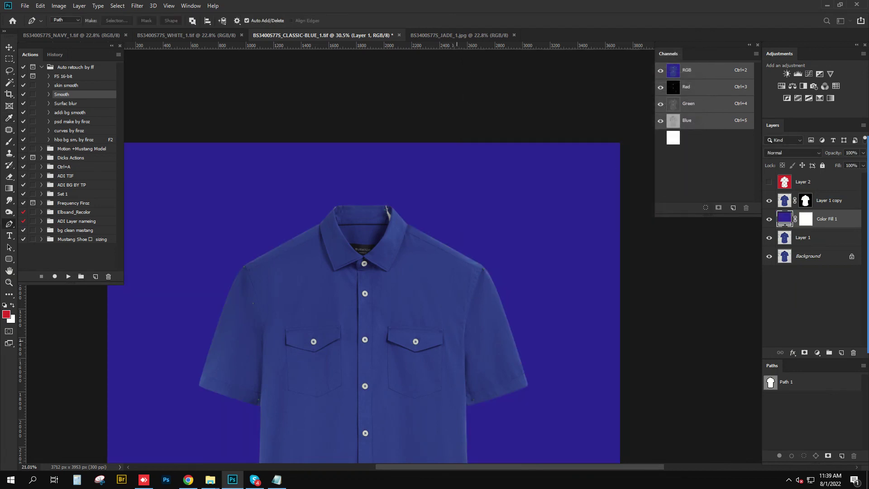
scroll(457, 182, "down", 3)
scroll(427, 272, "up", 5)
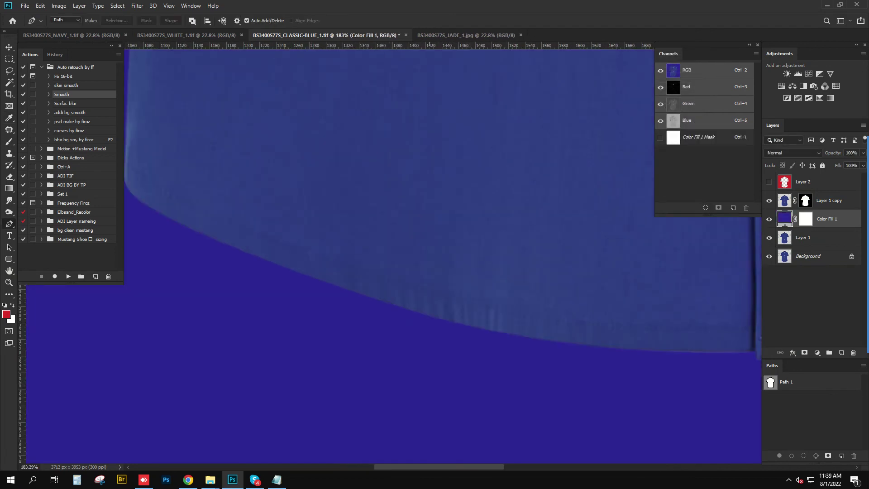
key("ctrl+0")
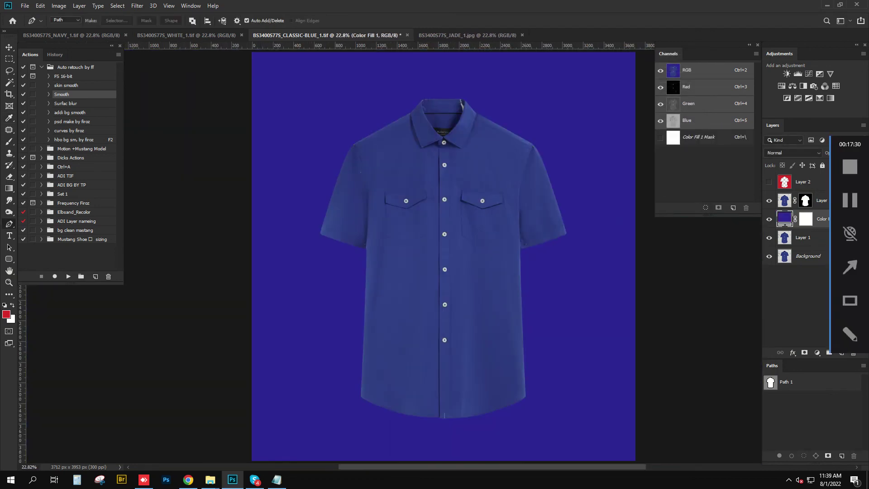